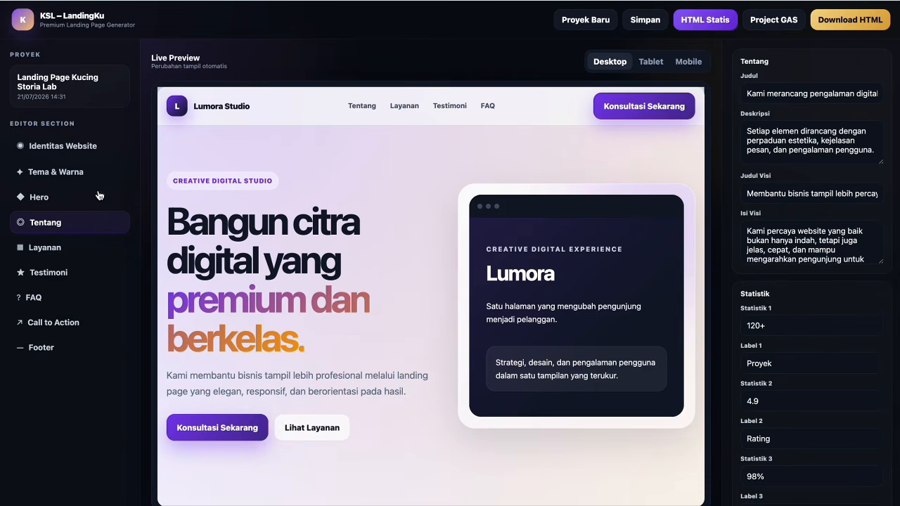
Review the Layanan, Testimoni and FAQ section settings.
{"action": "scroll", "coordinate": [845, 288], "scroll_direction": "down", "scroll_amount": 1}
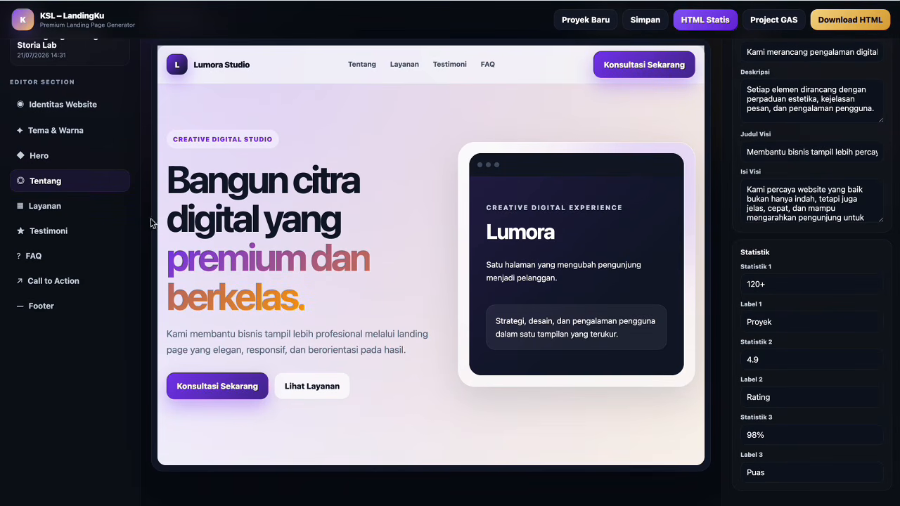
{"action": "left_click", "coordinate": [64, 210]}
{"action": "scroll", "coordinate": [839, 214], "scroll_direction": "up", "scroll_amount": 1}
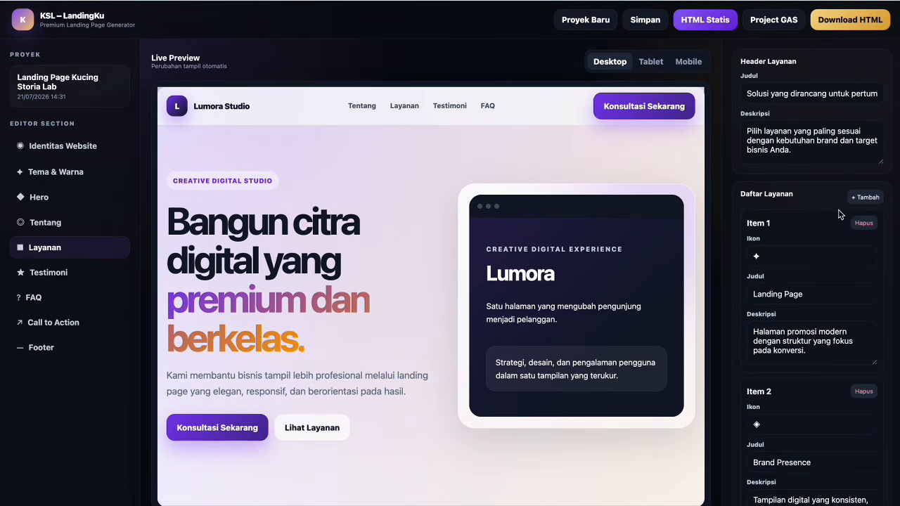
{"action": "left_click", "coordinate": [59, 276]}
{"action": "scroll", "coordinate": [845, 200], "scroll_direction": "down", "scroll_amount": 1}
{"action": "scroll", "coordinate": [845, 201], "scroll_direction": "down", "scroll_amount": 4}
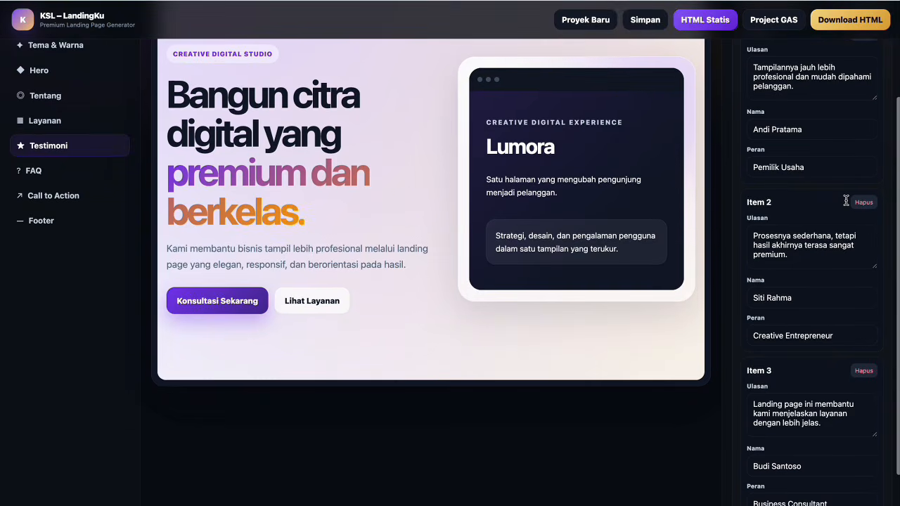
{"action": "scroll", "coordinate": [846, 201], "scroll_direction": "up", "scroll_amount": 5}
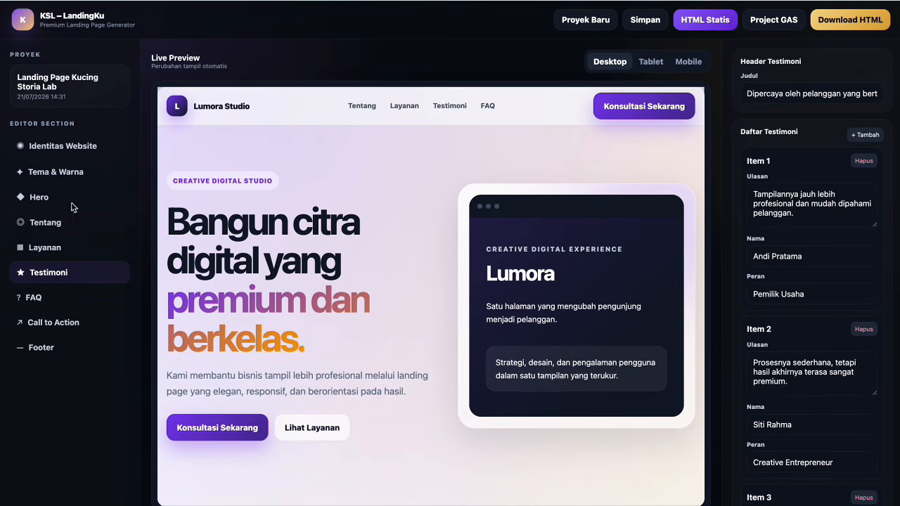
{"action": "left_click", "coordinate": [39, 299]}
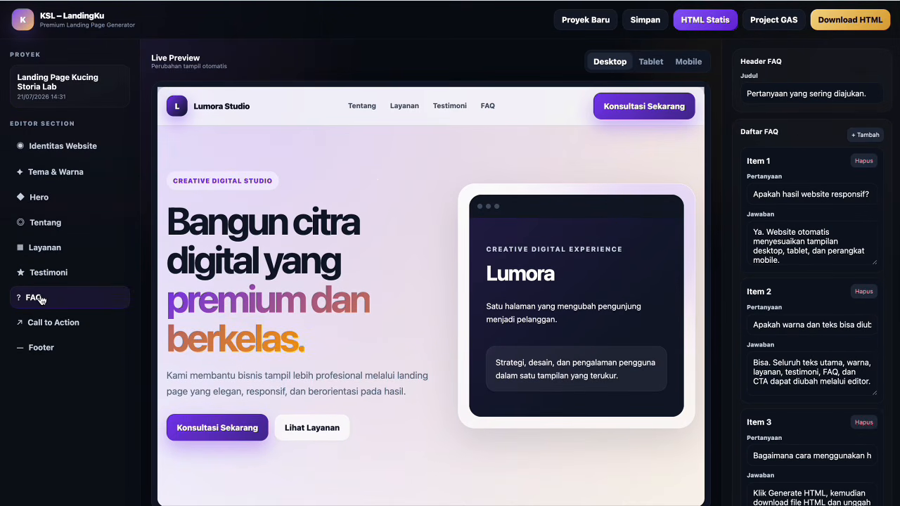
Review the Call to Action settings and the footer copyright settings.
{"action": "scroll", "coordinate": [43, 296], "scroll_direction": "down", "scroll_amount": 2}
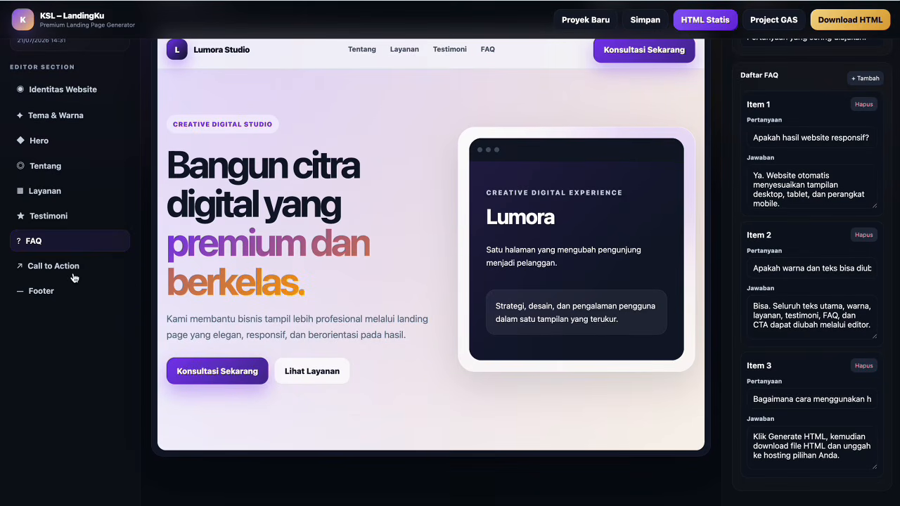
{"action": "left_click", "coordinate": [74, 277]}
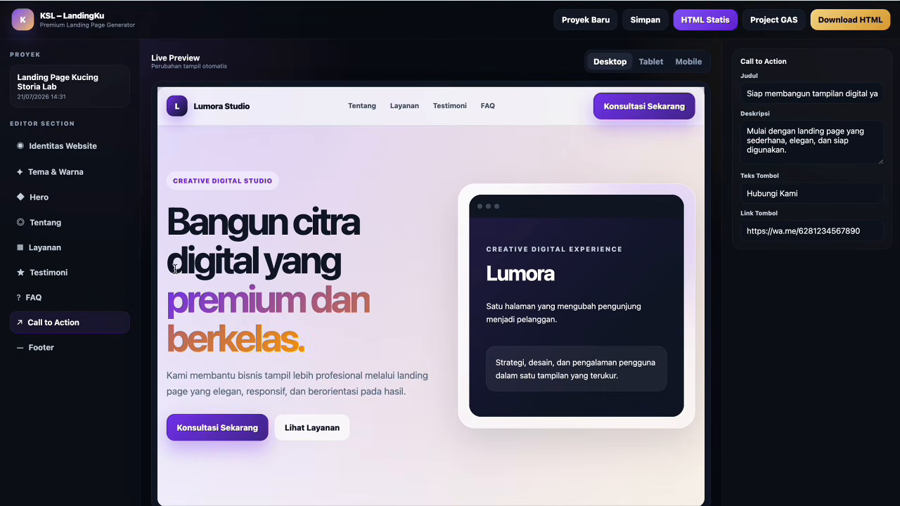
{"action": "left_click", "coordinate": [41, 348]}
{"action": "scroll", "coordinate": [566, 239], "scroll_direction": "down", "scroll_amount": 2}
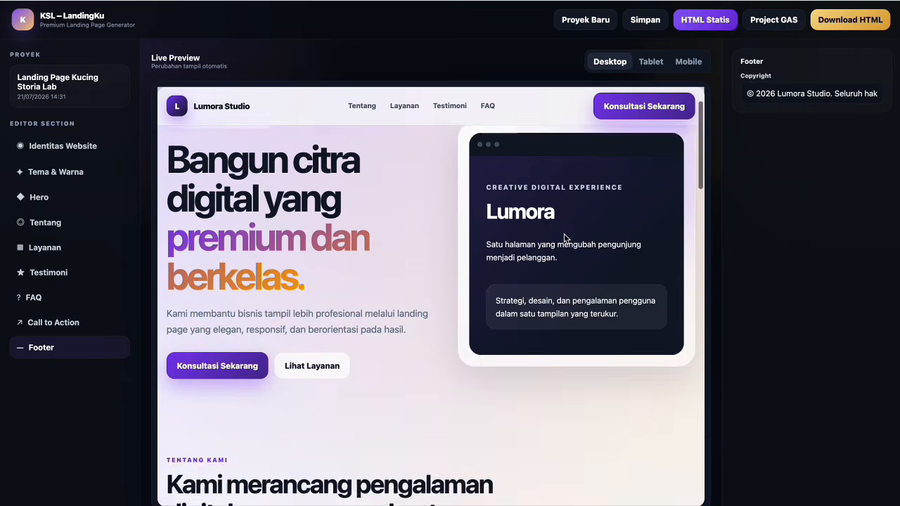
{"action": "scroll", "coordinate": [563, 235], "scroll_direction": "down", "scroll_amount": 5}
{"action": "scroll", "coordinate": [569, 211], "scroll_direction": "up", "scroll_amount": 6}
Preview the landing page at tablet width, then at phone width, scrolling through each.
{"action": "left_click", "coordinate": [650, 62]}
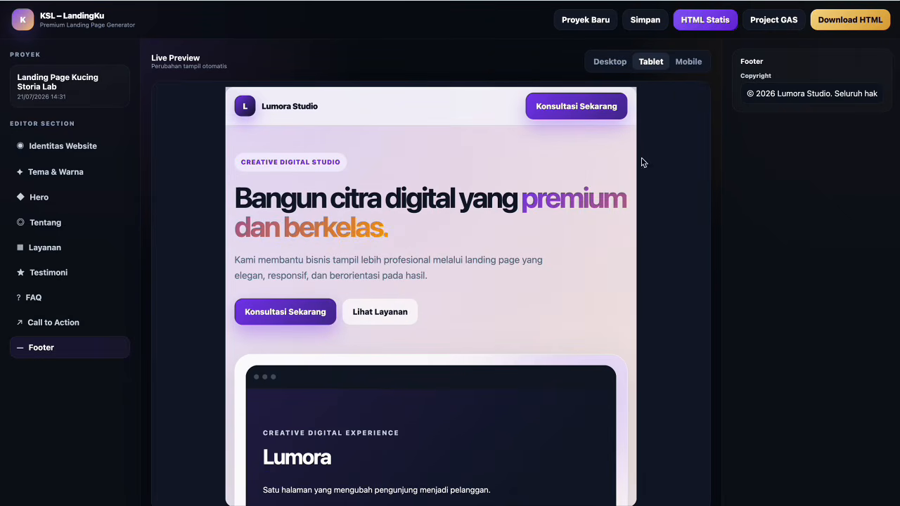
{"action": "scroll", "coordinate": [634, 198], "scroll_direction": "down", "scroll_amount": 8}
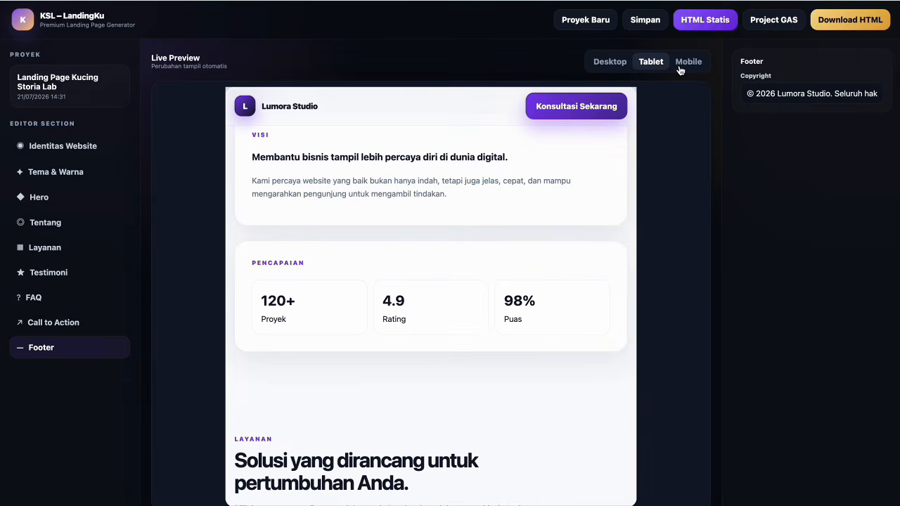
{"action": "left_click", "coordinate": [679, 66]}
{"action": "scroll", "coordinate": [566, 263], "scroll_direction": "down", "scroll_amount": 1}
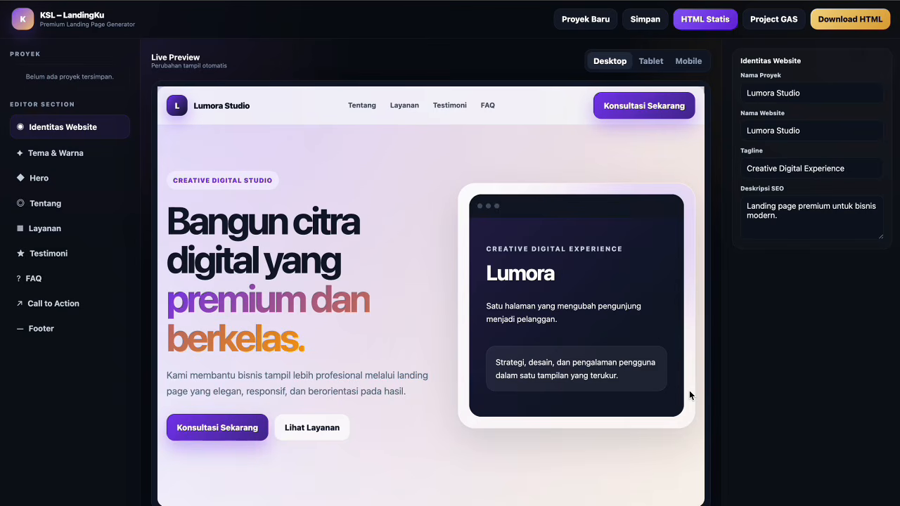
Start a new project named 'Landing Page Kucing Storia Lab'.
{"action": "left_click", "coordinate": [595, 19]}
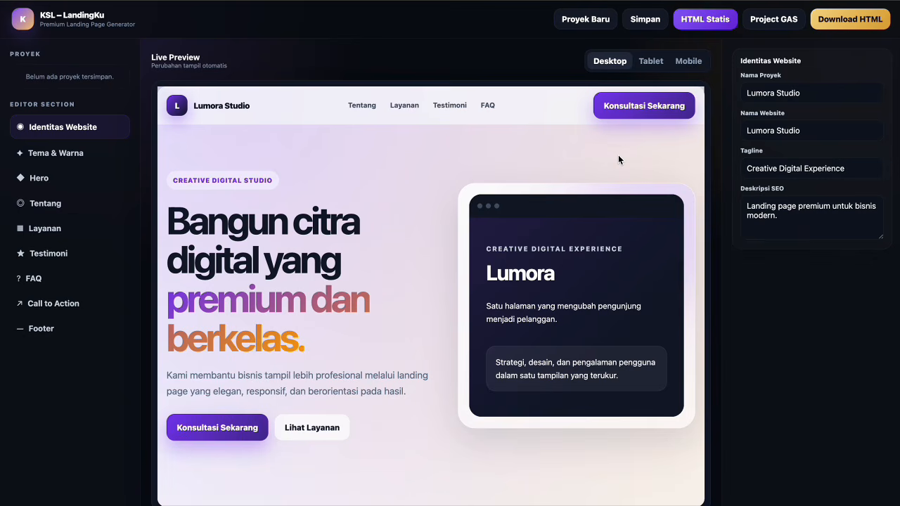
{"action": "triple_click", "coordinate": [829, 92]}
{"action": "type", "text": "Land"}
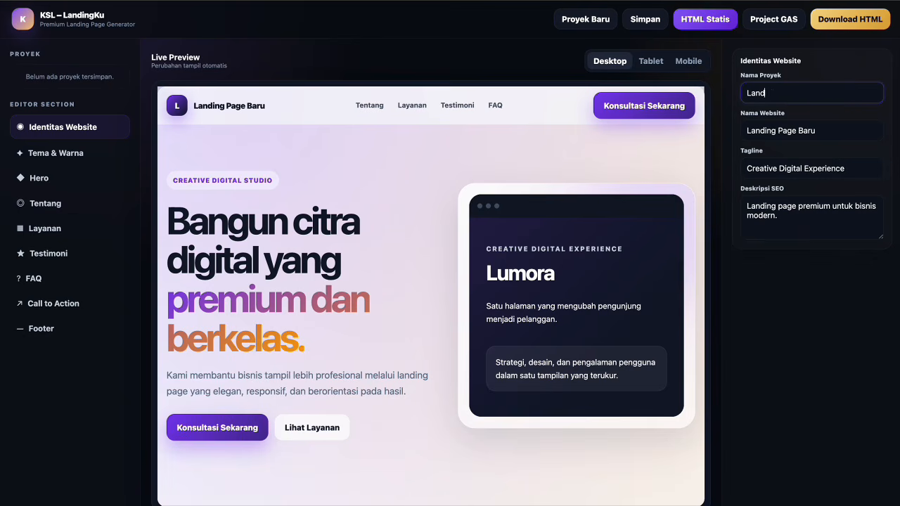
{"action": "type", "text": "ing paPage Kucing Storia Lab"}
Set the website name to 'Kucing Storia Labs' and tagline to 'Belajar lewat karya berbagi agar bertumbuh'.
{"action": "left_click", "coordinate": [850, 135]}
{"action": "triple_click", "coordinate": [849, 135]}
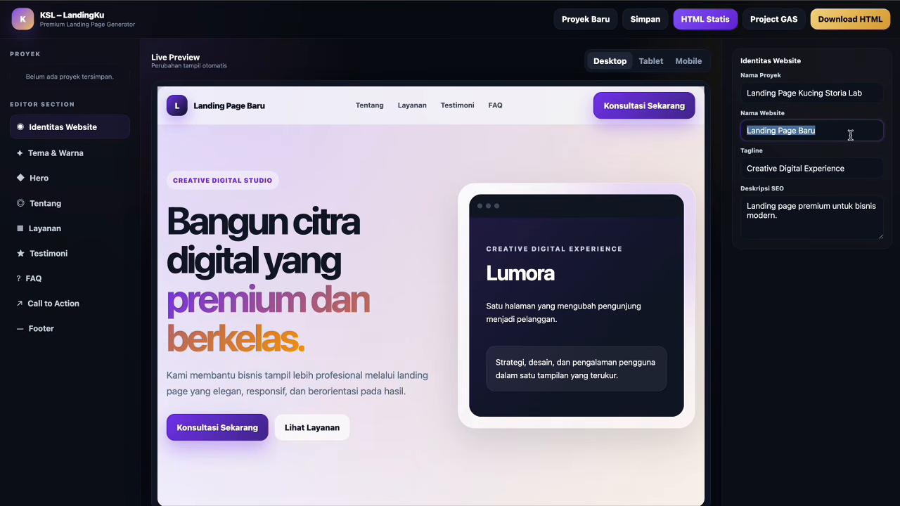
{"action": "type", "text": "Kucing Storia Labs"}
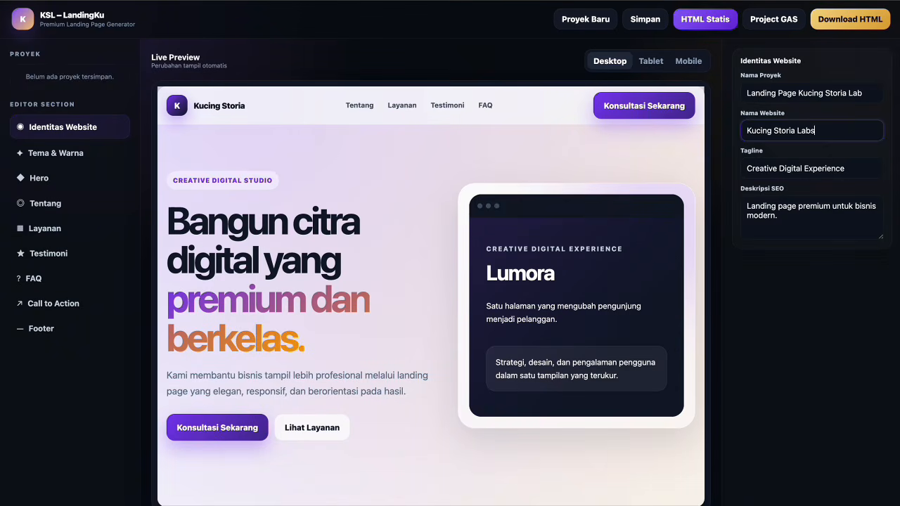
{"action": "left_click", "coordinate": [848, 171]}
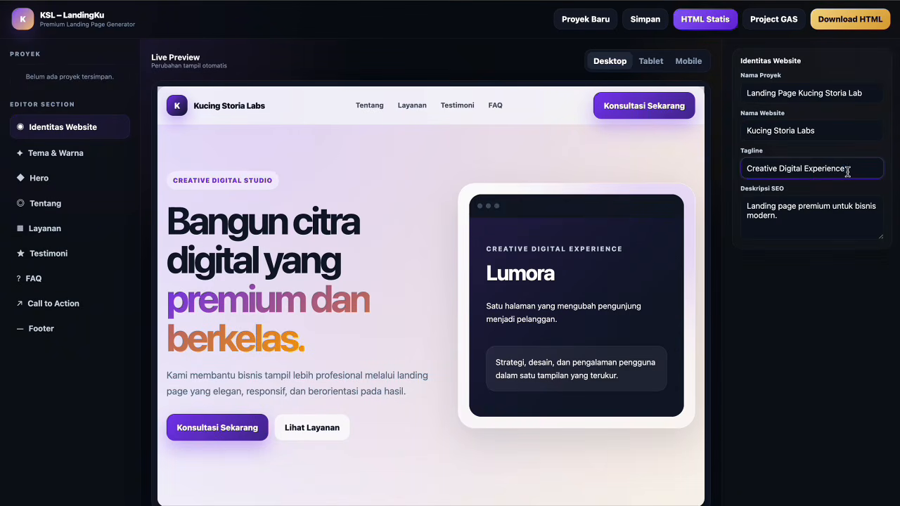
{"action": "triple_click", "coordinate": [848, 171]}
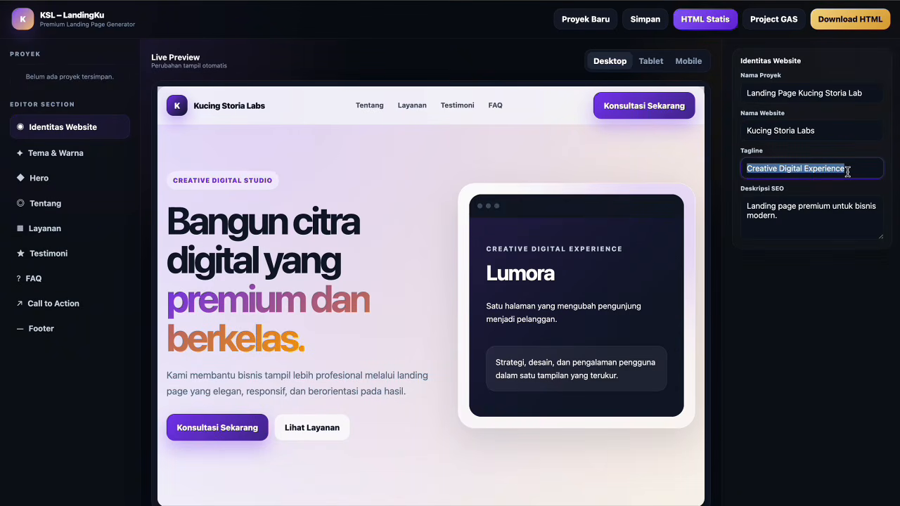
{"action": "type", "text": "Belajar le"}
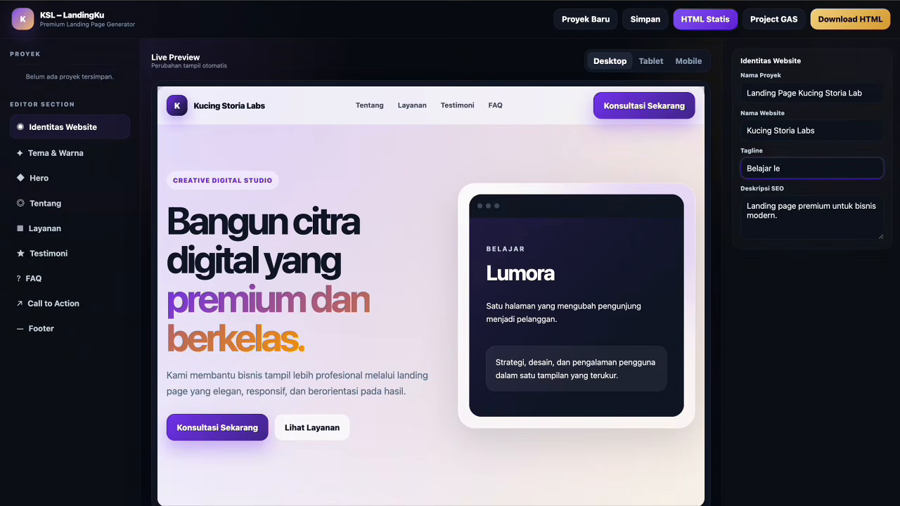
{"action": "type", "text": "wat karya berbag"}
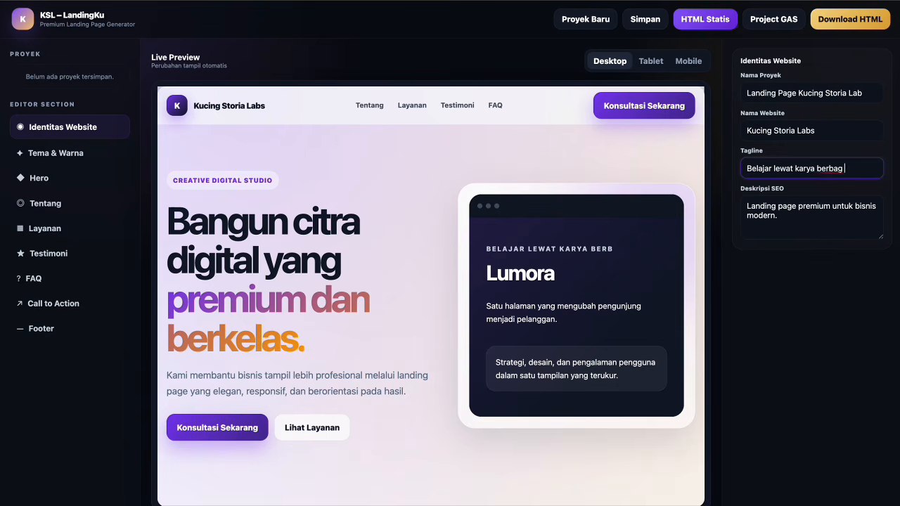
{"action": "type", "text": "i agar bertumbuh"}
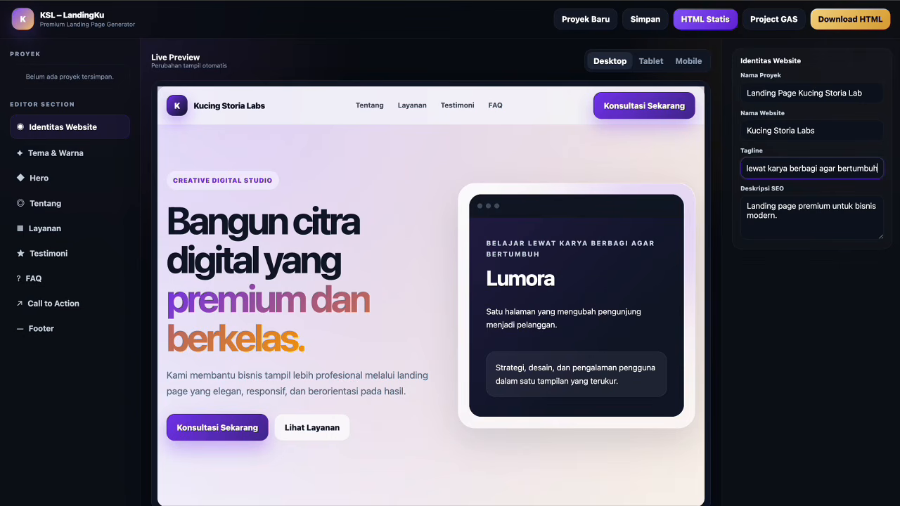
Write a new SEO description about Google Apps Script and Google Sheets web app tutorials for beginners.
{"action": "left_click", "coordinate": [820, 220]}
{"action": "key", "text": "ctrl+a"}
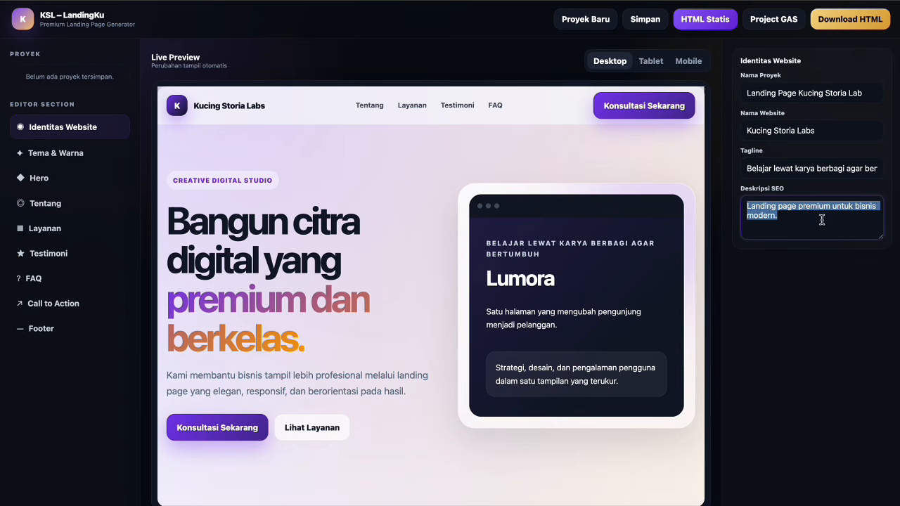
{"action": "type", "text": "Kucing st"}
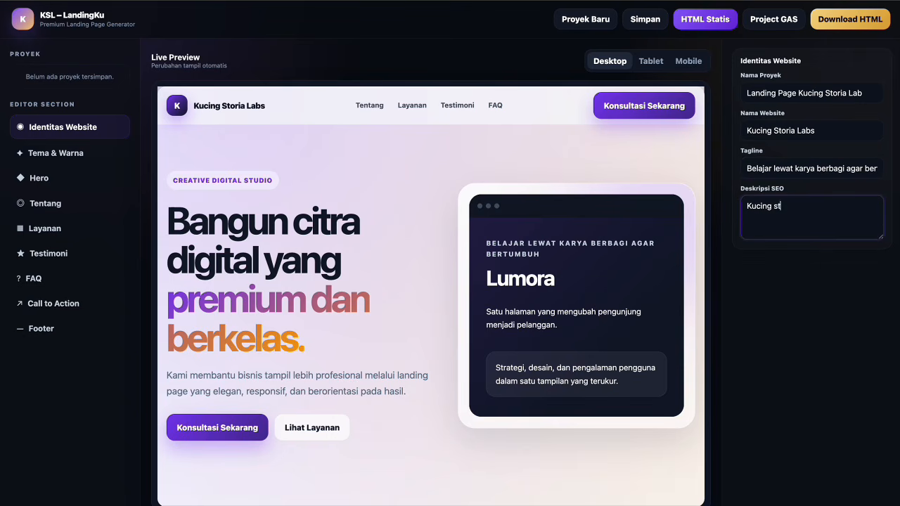
{"action": "type", "text": "oria lab menghadirkan tutorial"}
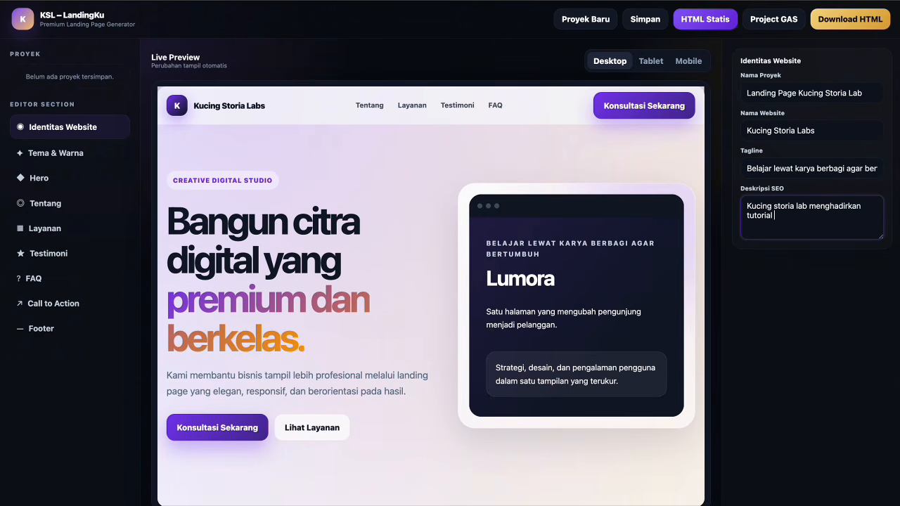
{"action": "type", "text": " dan source code web app berbasis Google App"}
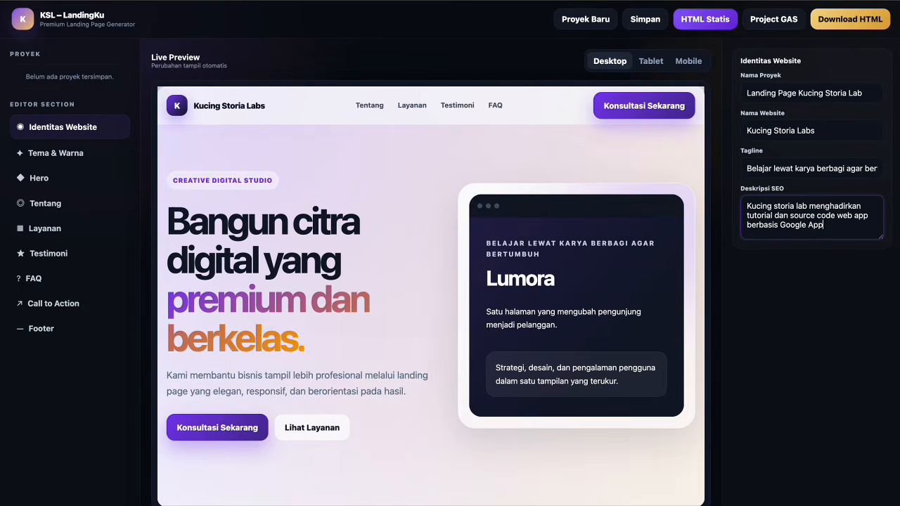
{"action": "type", "text": "s Script dan Google Sheets"}
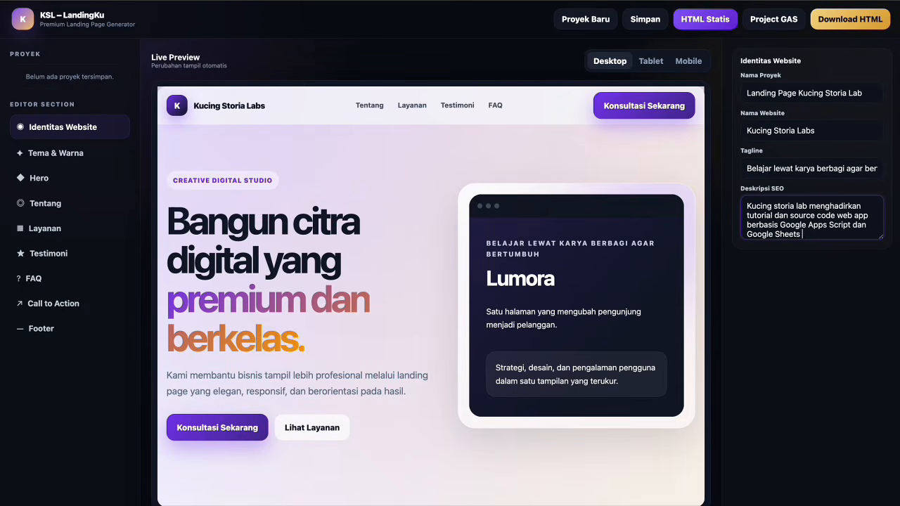
{"action": "type", "text": " untuk membantu pem"}
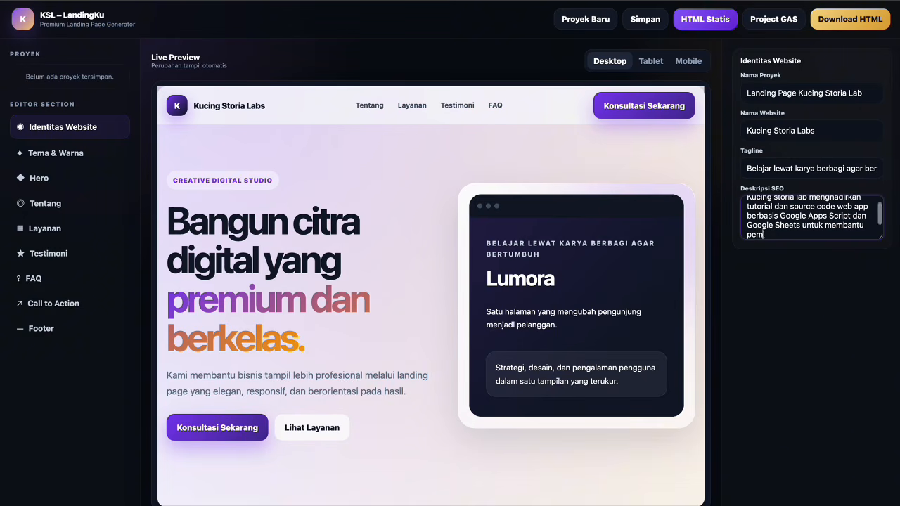
{"action": "type", "text": "ula belajar memulai project nyata"}
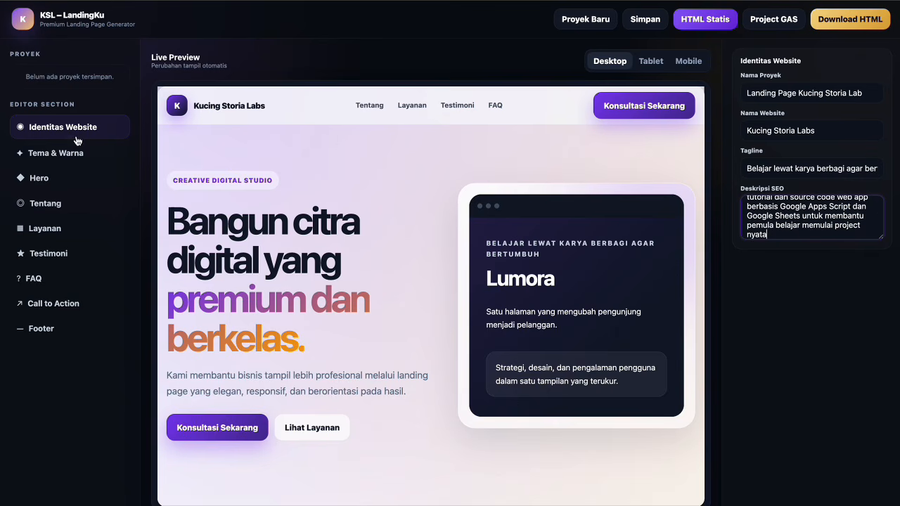
{"action": "left_click", "coordinate": [69, 158]}
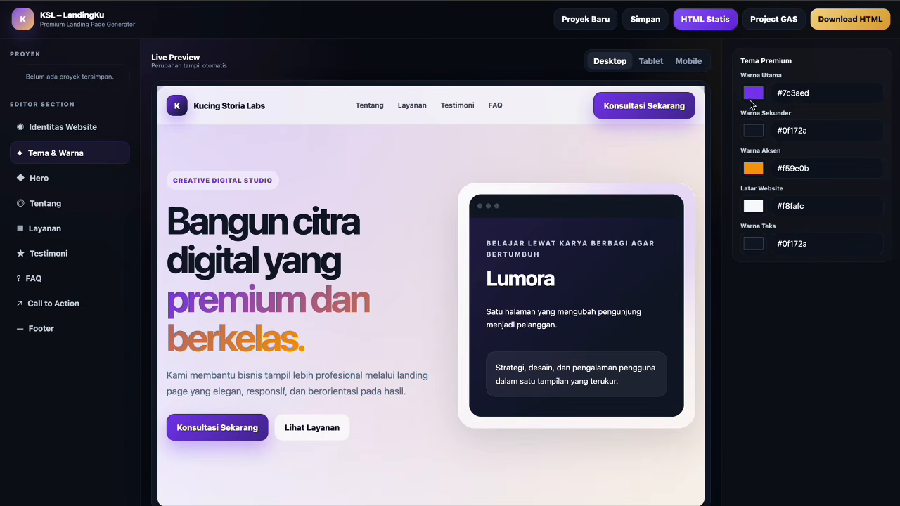
Check the main, secondary, accent, background and text colour values, then open the Hero content settings.
{"action": "left_click", "coordinate": [801, 93]}
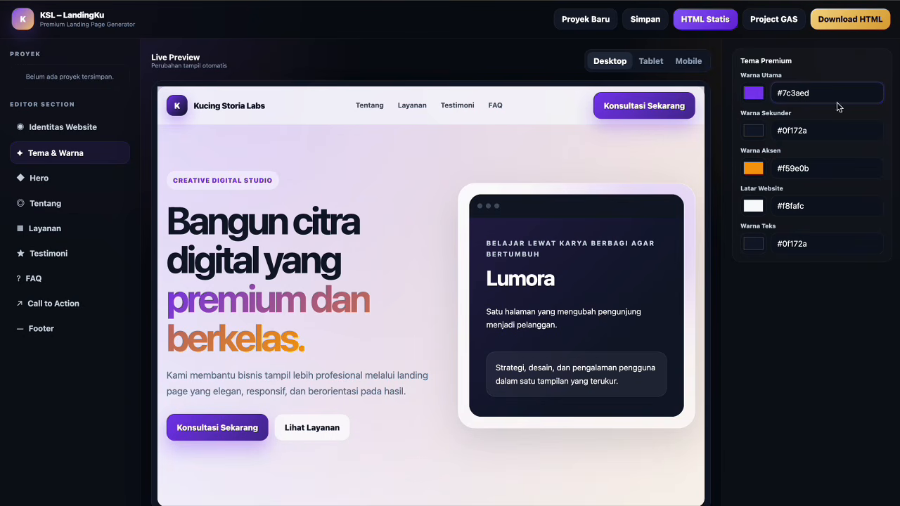
{"action": "left_click", "coordinate": [817, 131]}
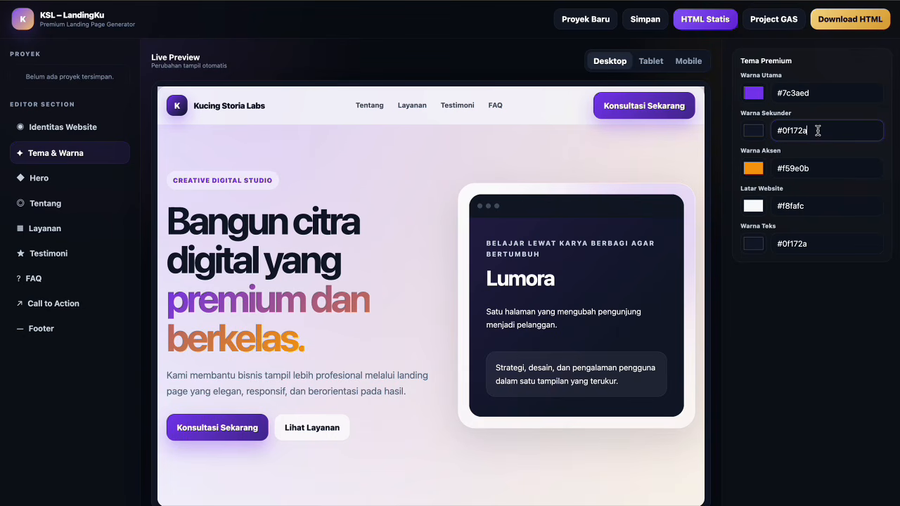
{"action": "left_click", "coordinate": [817, 168]}
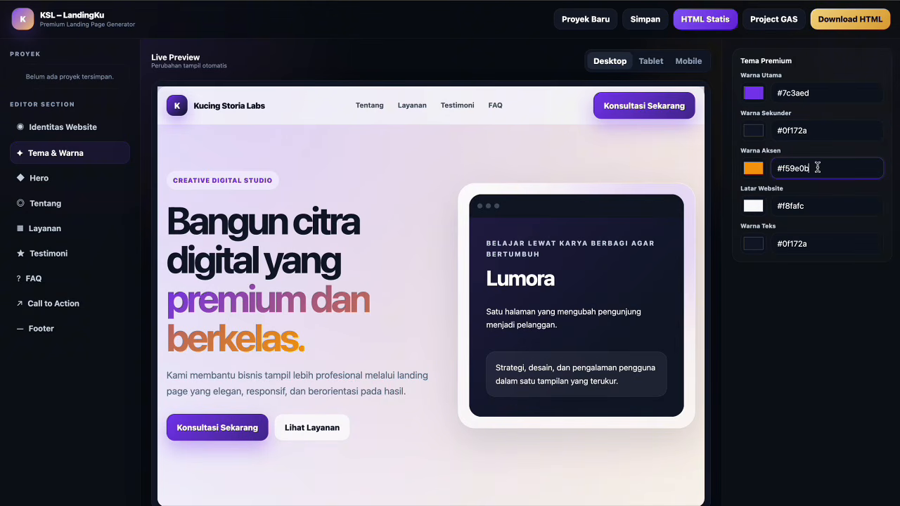
{"action": "left_click", "coordinate": [817, 204]}
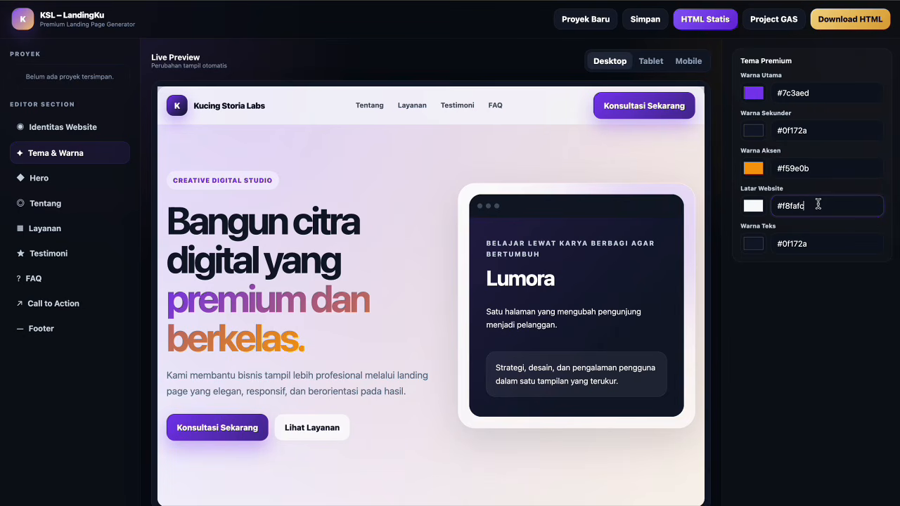
{"action": "left_click", "coordinate": [820, 244]}
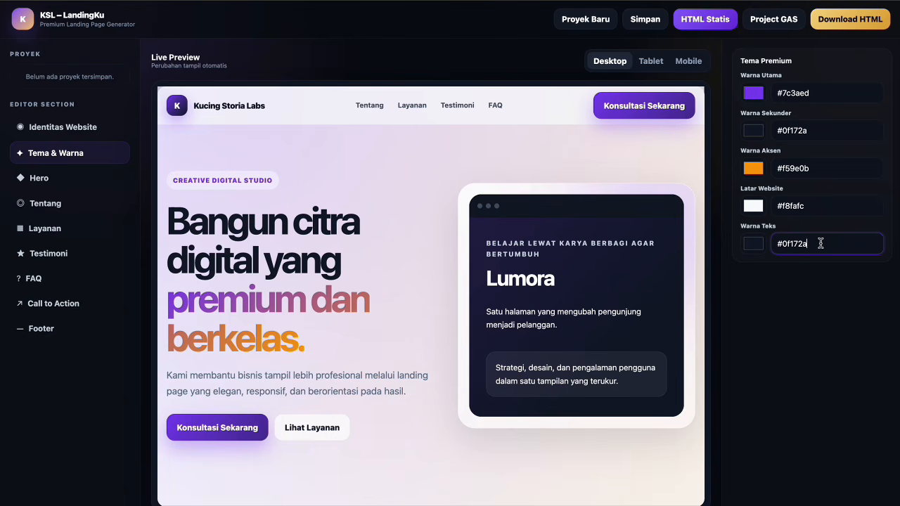
{"action": "left_click", "coordinate": [35, 180]}
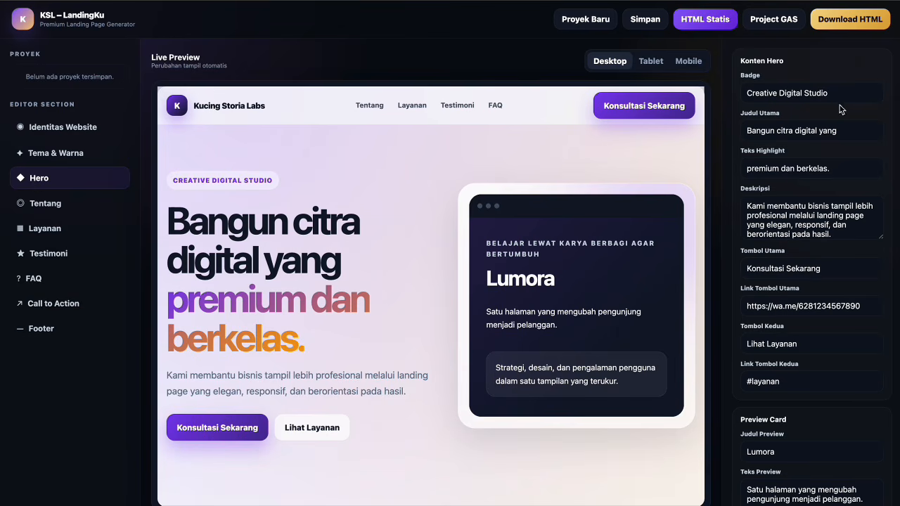
Replace the hero badge text with 'Google Apps Script Learning Lab'.
{"action": "left_click_drag", "start_coordinate": [839, 97], "coordinate": [668, 97]}
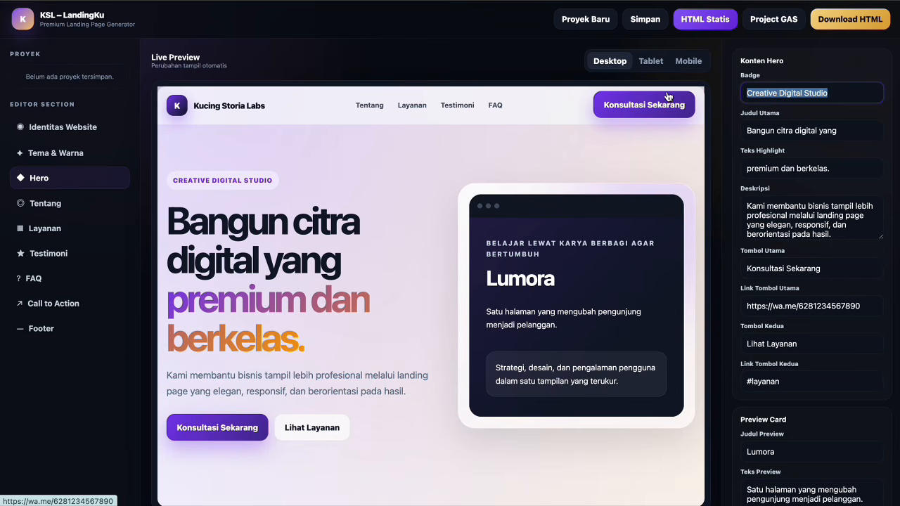
{"action": "type", "text": "Google A"}
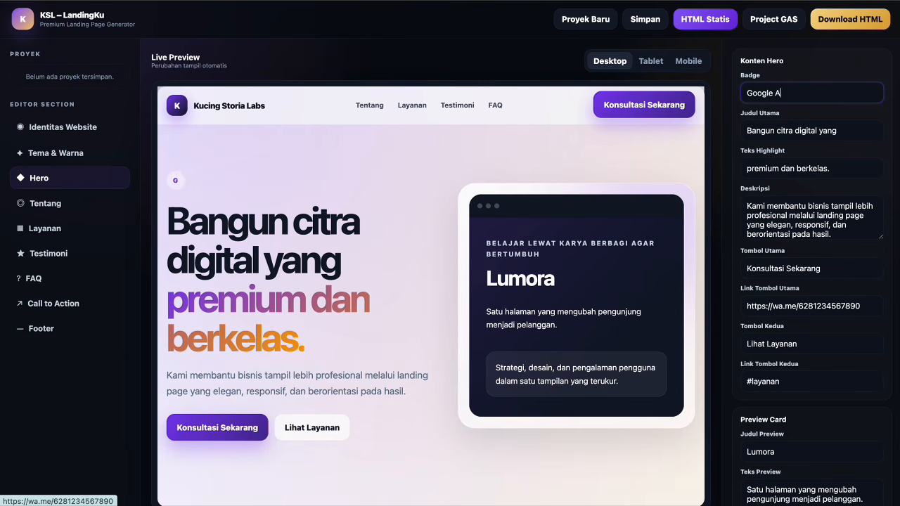
{"action": "type", "text": "pps Scr"}
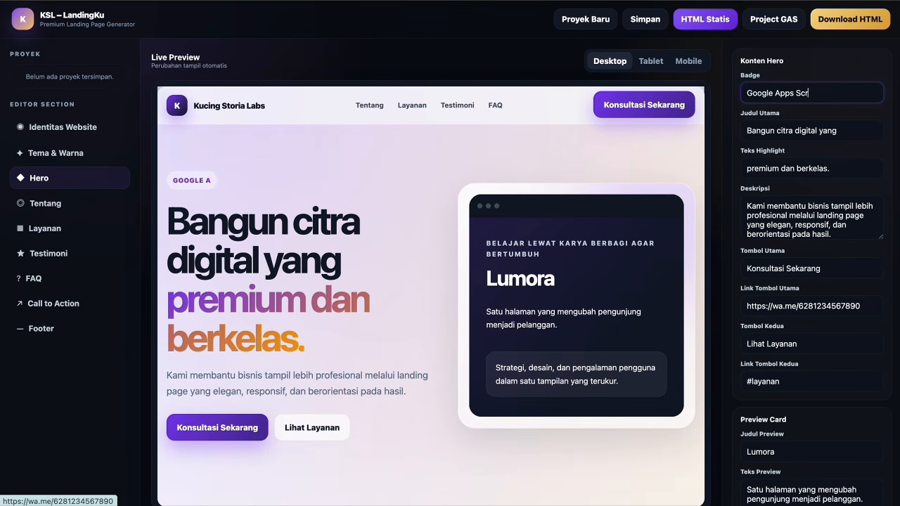
{"action": "type", "text": "ipt "}
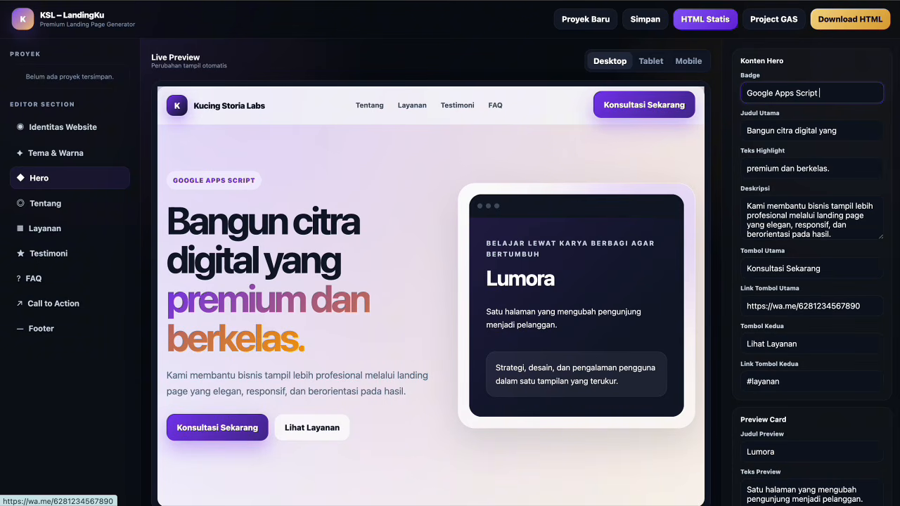
{"action": "type", "text": "Learning "}
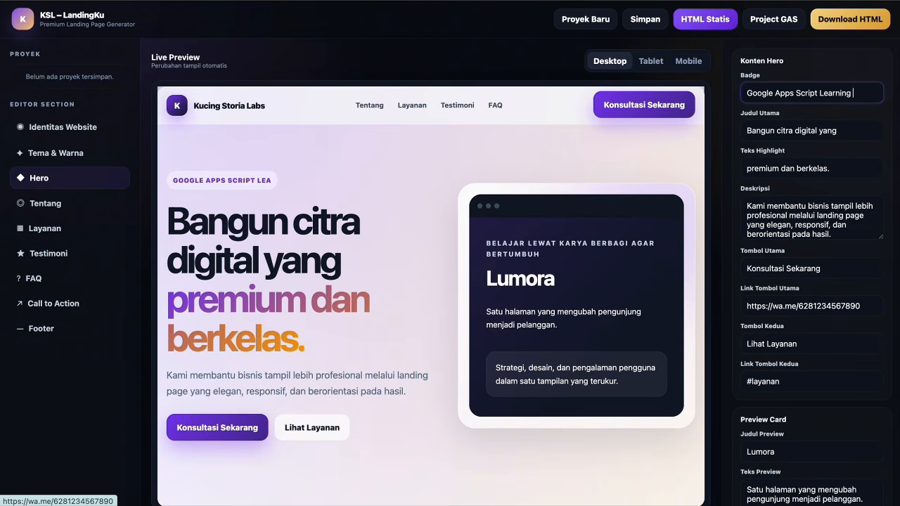
{"action": "type", "text": "Lab"}
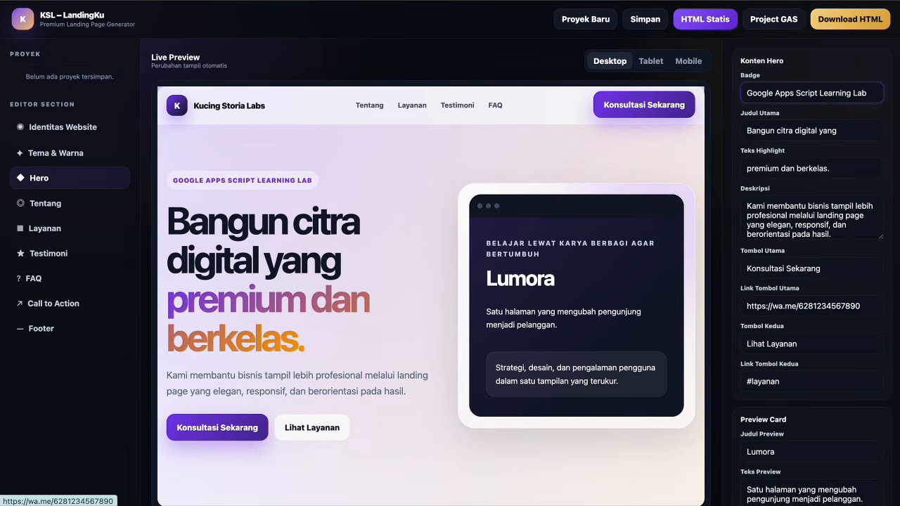
Change the hero main heading to 'Belajar Membuat Web App melalui'.
{"action": "left_click", "coordinate": [784, 132]}
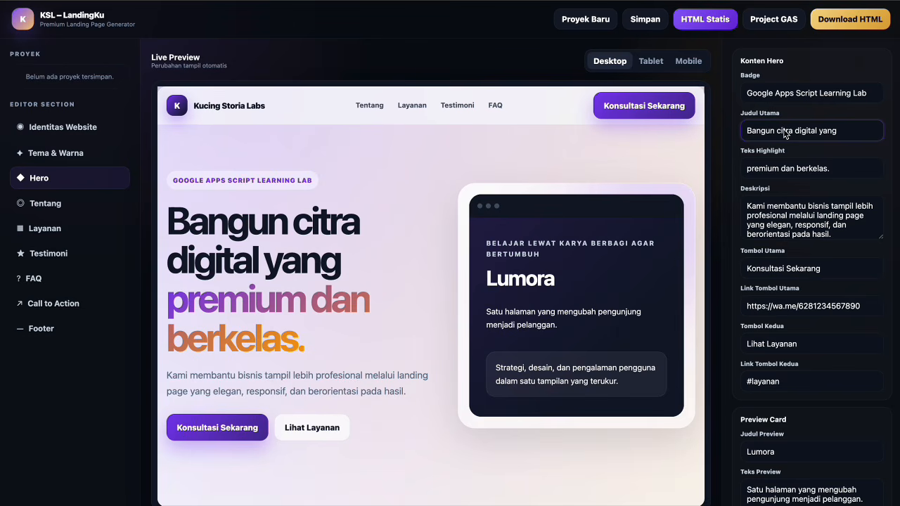
{"action": "triple_click", "coordinate": [784, 133]}
{"action": "type", "text": "Be"}
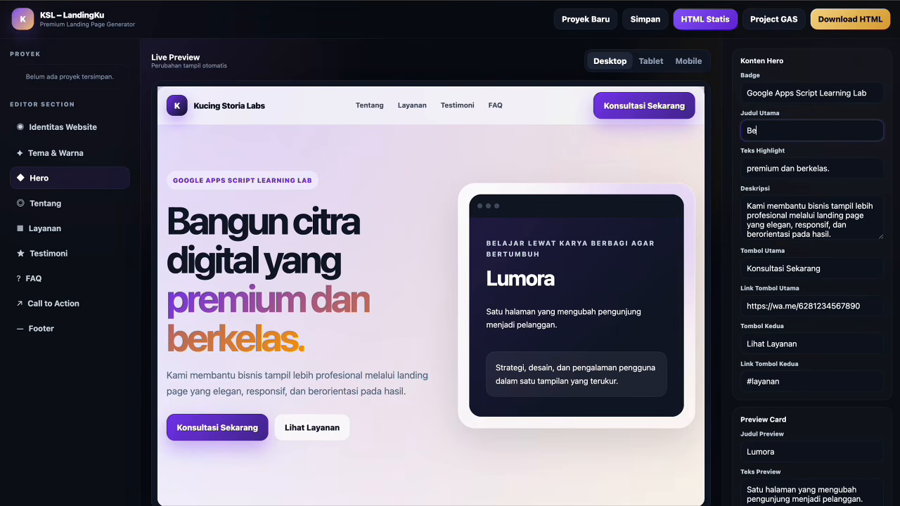
{"action": "type", "text": "lahar"}
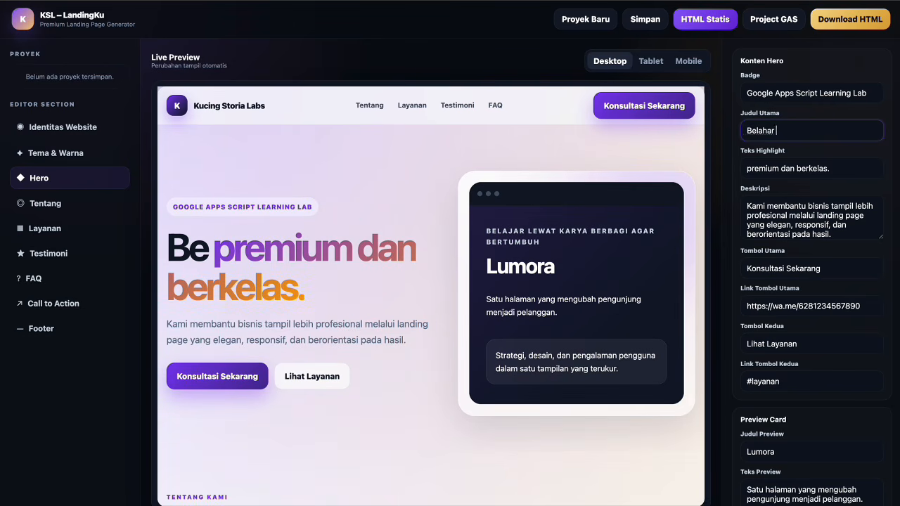
{"action": "key", "text": "BackSpace"}
{"action": "key", "text": "BackSpace"}
{"action": "key", "text": "BackSpace"}
{"action": "type", "text": "jar "}
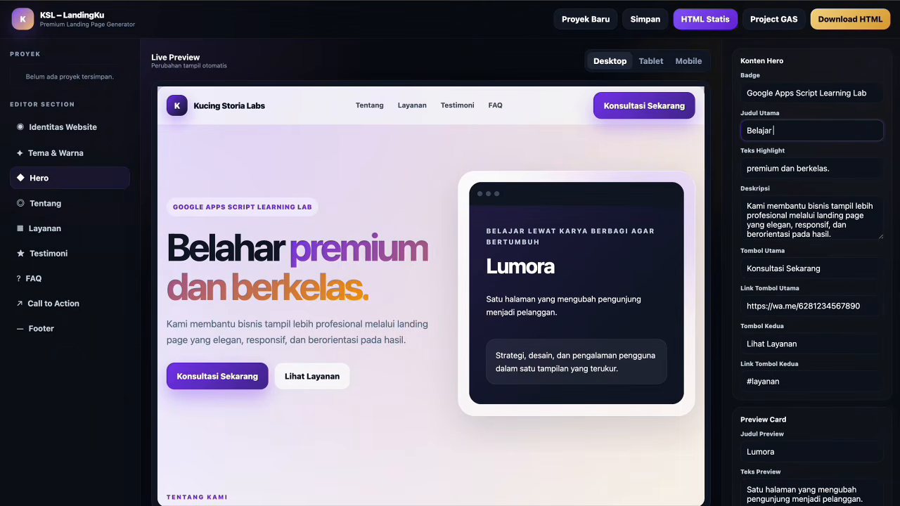
{"action": "type", "text": "Membuat w"}
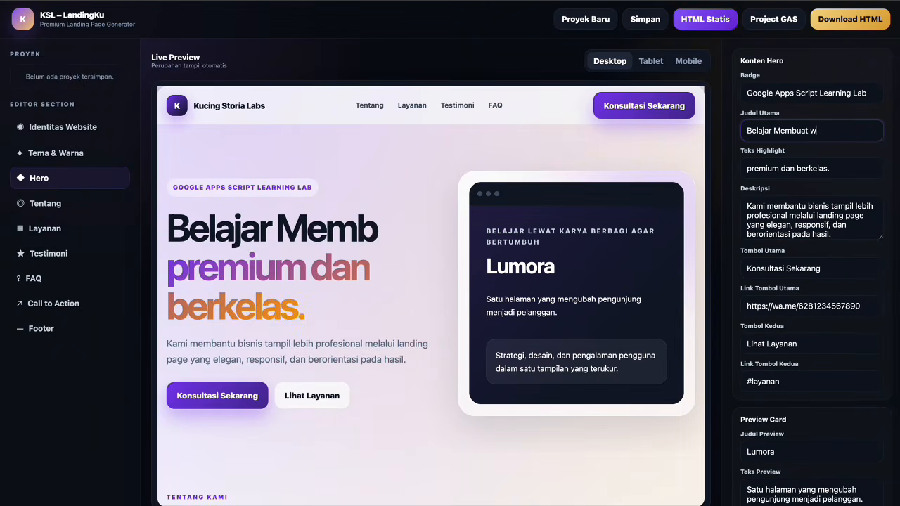
{"action": "key", "text": "BackSpace"}
{"action": "type", "text": "Web "}
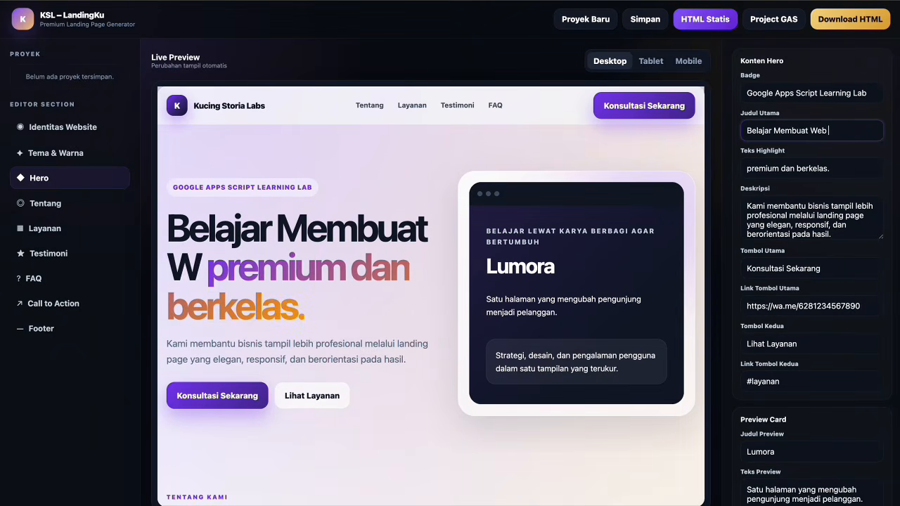
{"action": "type", "text": "App"}
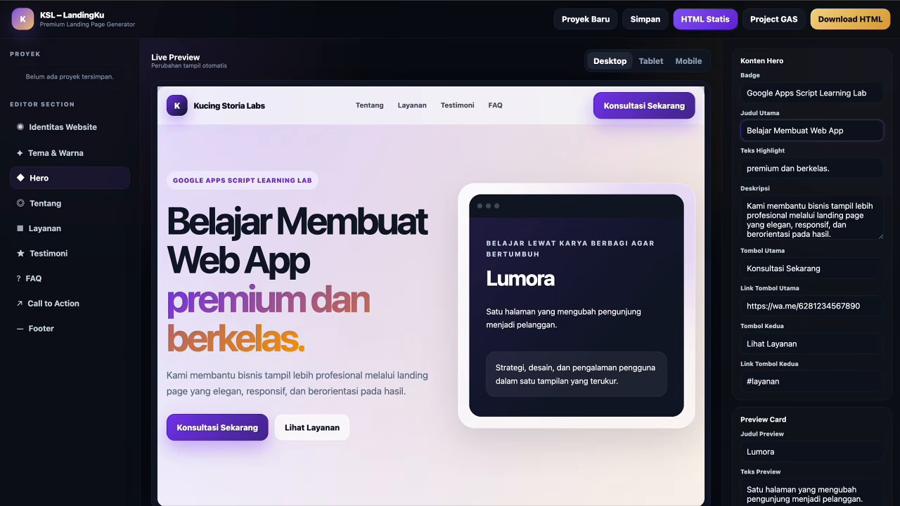
{"action": "type", "text": " melalui"}
Replace the highlight text 'premium dan berkelas.' with 'proyek yang nyata dan bermanfaat'.
{"action": "left_click", "coordinate": [844, 176]}
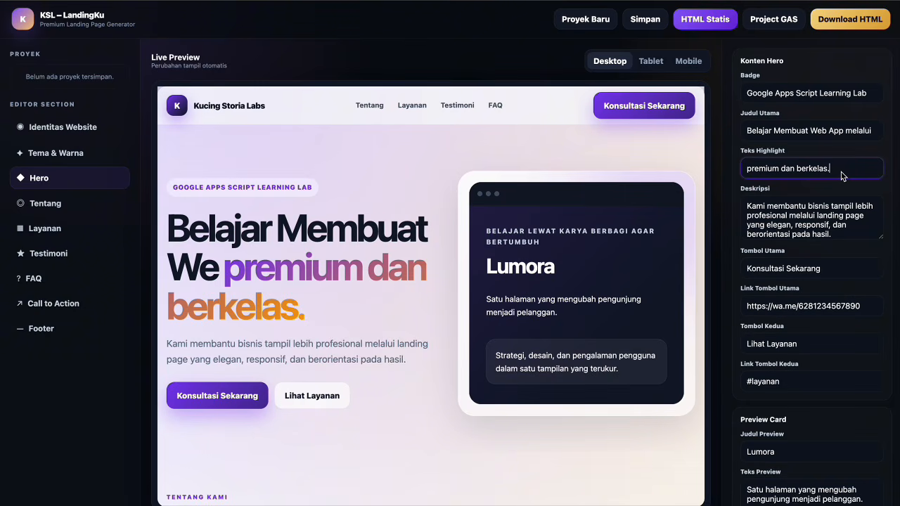
{"action": "key", "text": "ctrl+a"}
{"action": "type", "text": "Pro"}
{"action": "key", "text": "BackSpace"}
{"action": "key", "text": "BackSpace"}
{"action": "key", "text": "BackSpace"}
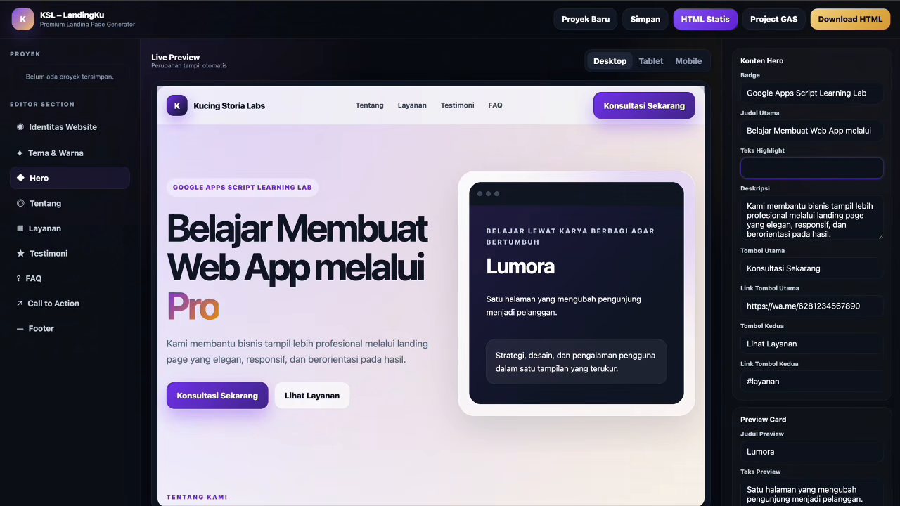
{"action": "type", "text": "proyek "}
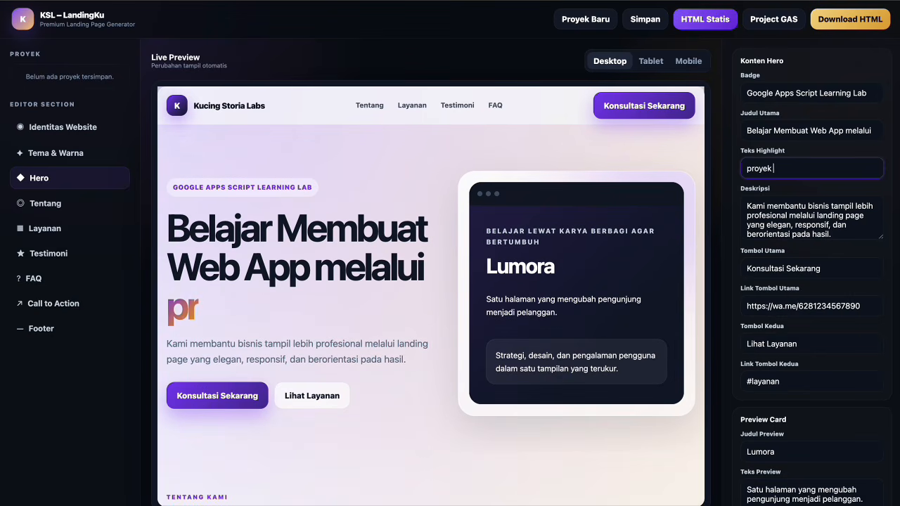
{"action": "type", "text": "yang nyata"}
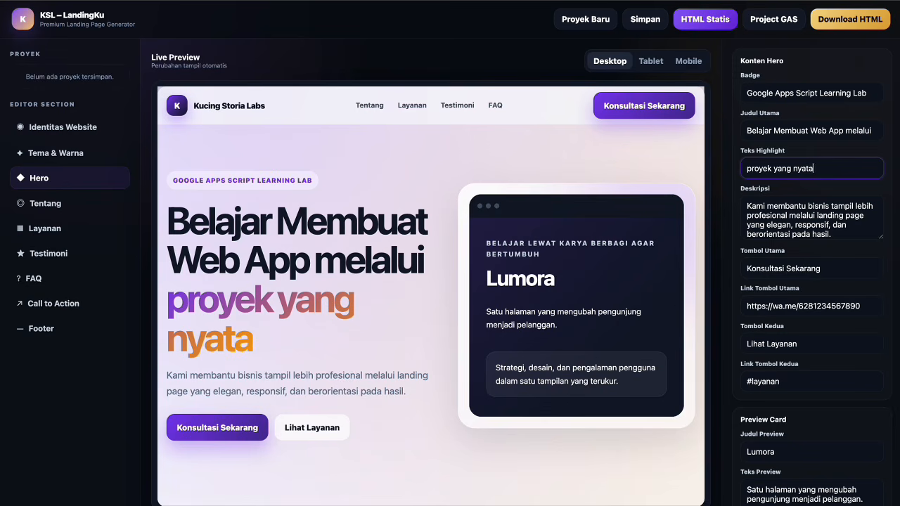
{"action": "type", "text": " dan beran"}
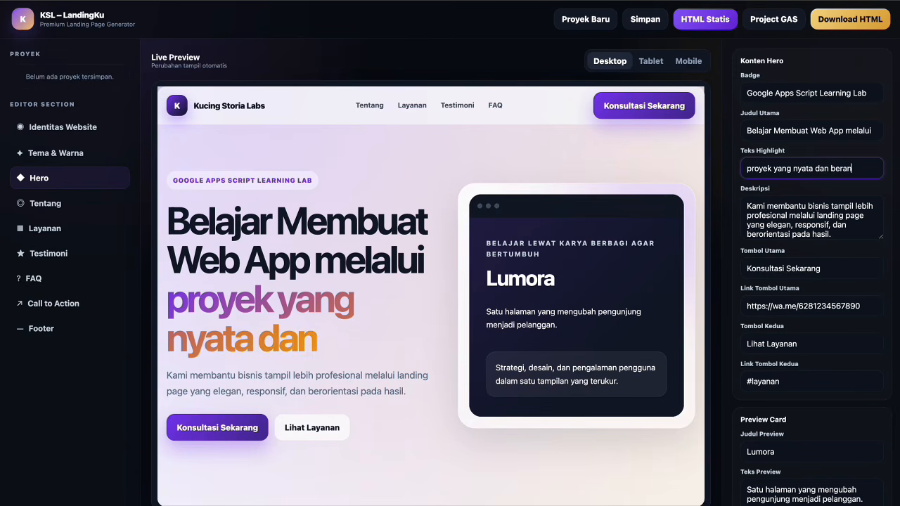
{"action": "key", "text": "BackSpace"}
{"action": "key", "text": "BackSpace"}
{"action": "type", "text": "manfaat"}
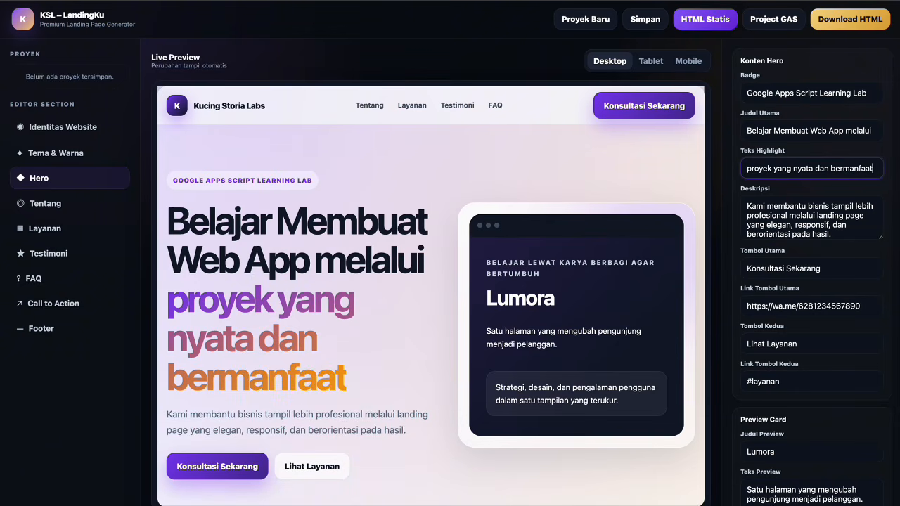
Replace the hero description with text on Kucing storia labs' Google Apps Script and Sheets tutorials.
{"action": "left_click", "coordinate": [837, 225]}
{"action": "key", "text": "ctrl+a"}
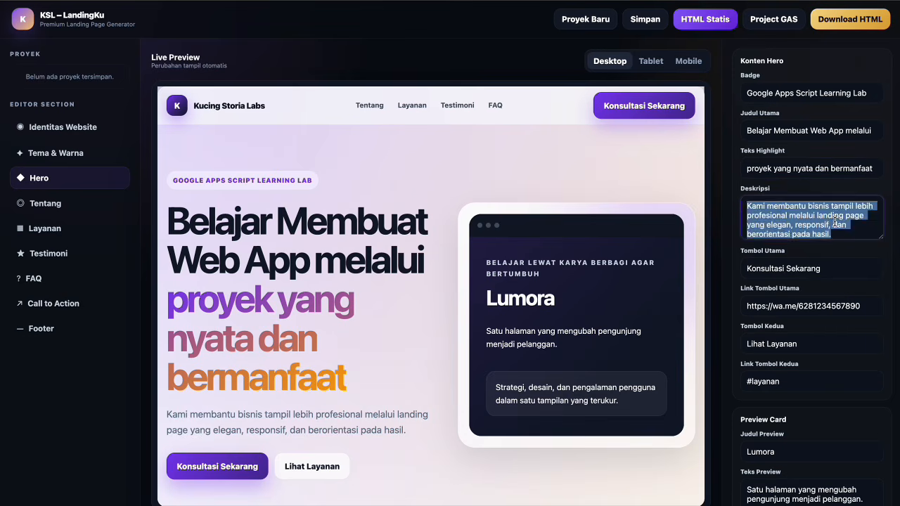
{"action": "type", "text": "Kucing stor"}
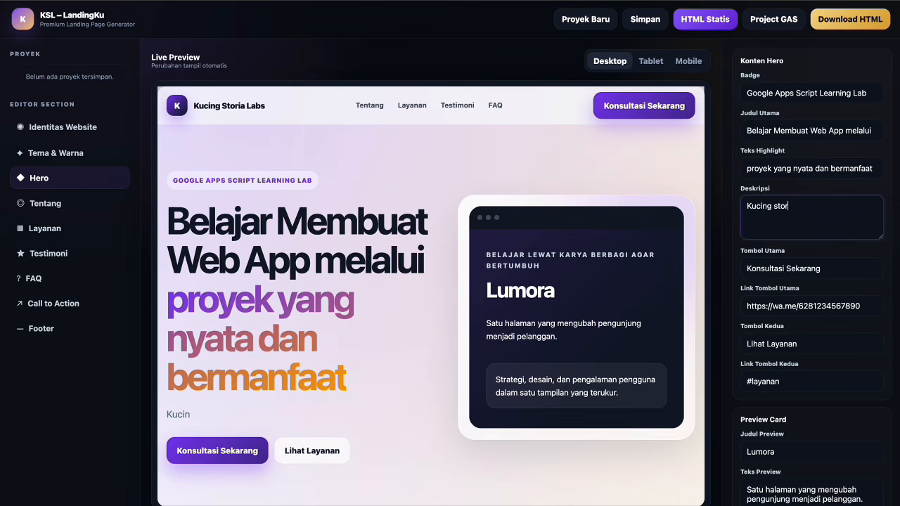
{"action": "type", "text": "ia labs berbagi "}
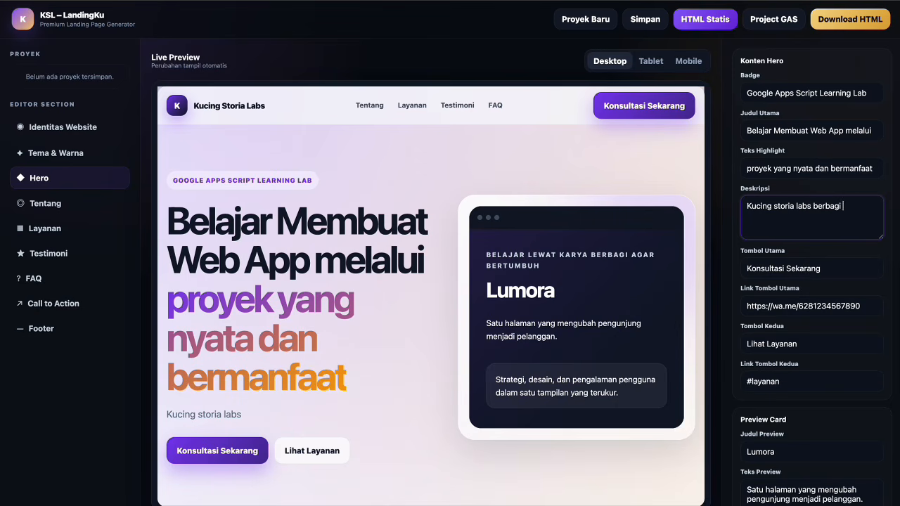
{"action": "type", "text": "tutorial"}
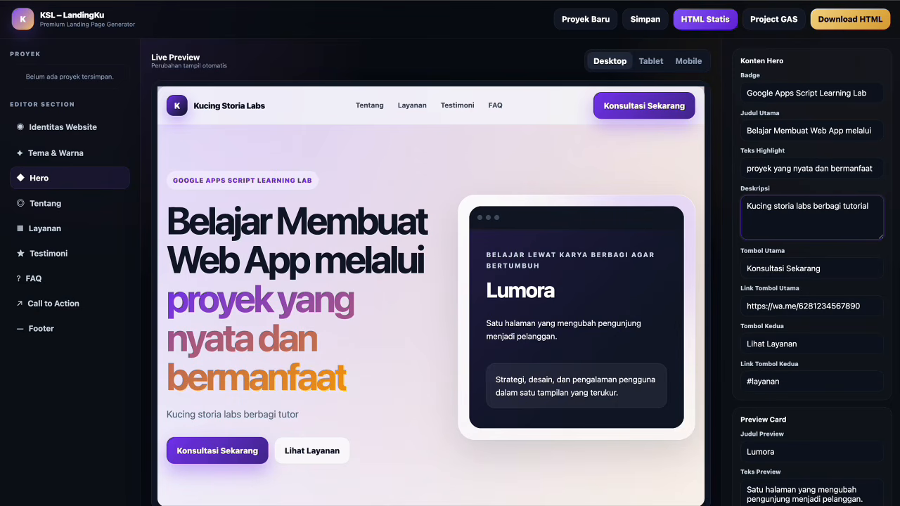
{"action": "type", "text": ", inspirasi"}
{"action": "type", "text": "dan sourc"}
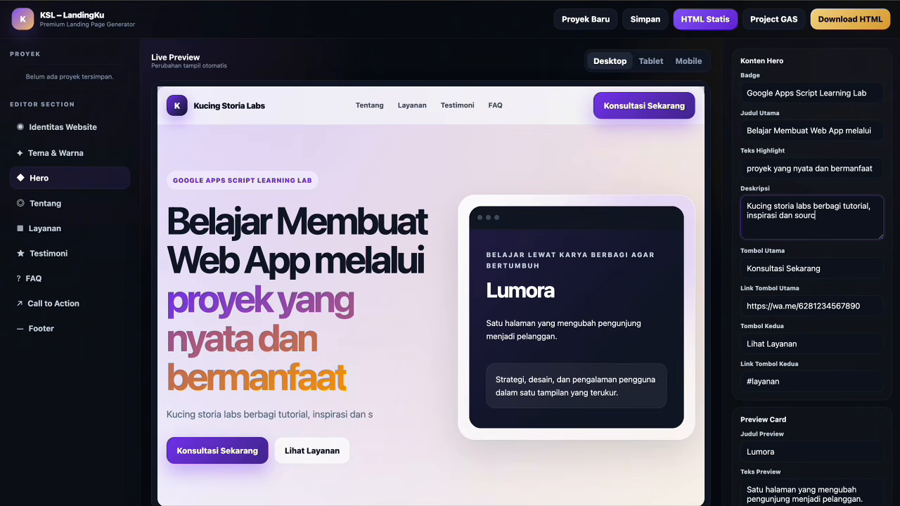
{"action": "type", "text": "e code web app be"}
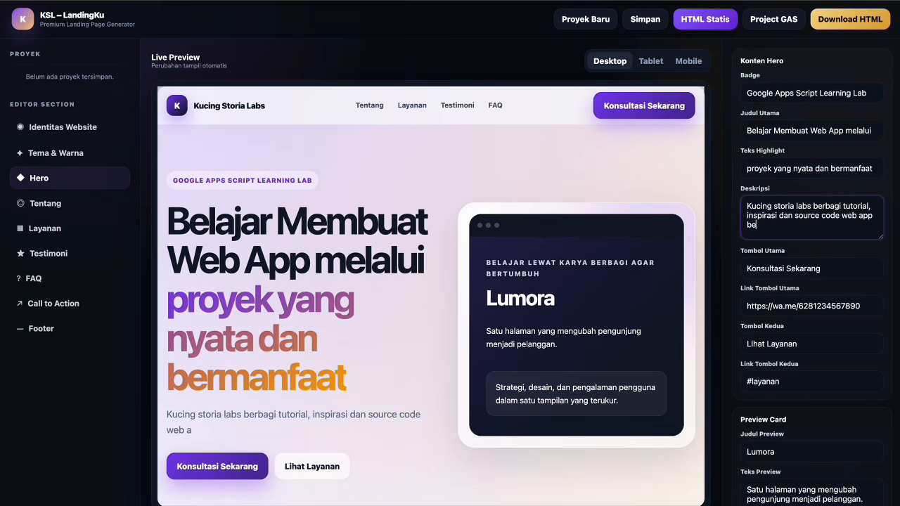
{"action": "type", "text": "rbasis Goofg"}
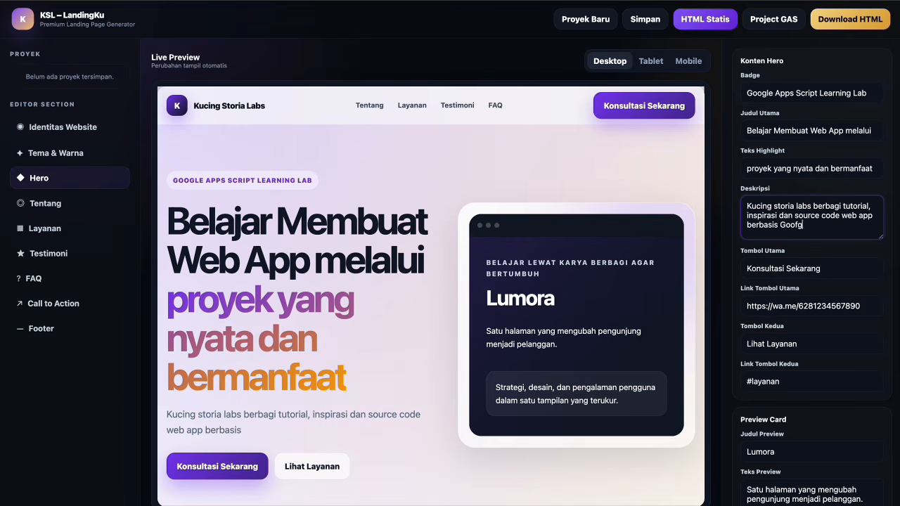
{"action": "key", "text": "BackSpace"}
{"action": "key", "text": "BackSpace"}
{"action": "key", "text": "BackSpace"}
{"action": "type", "text": "gle Apps Scr"}
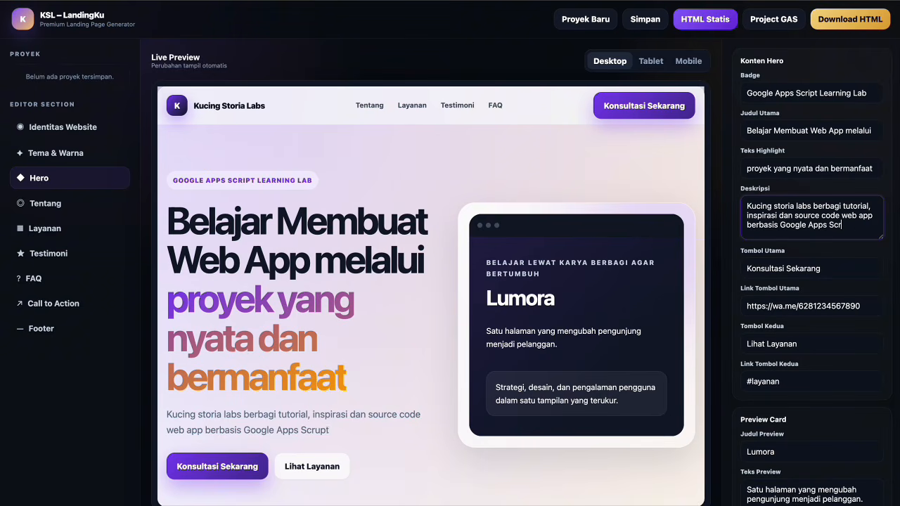
{"action": "type", "text": "upipt dan Google "}
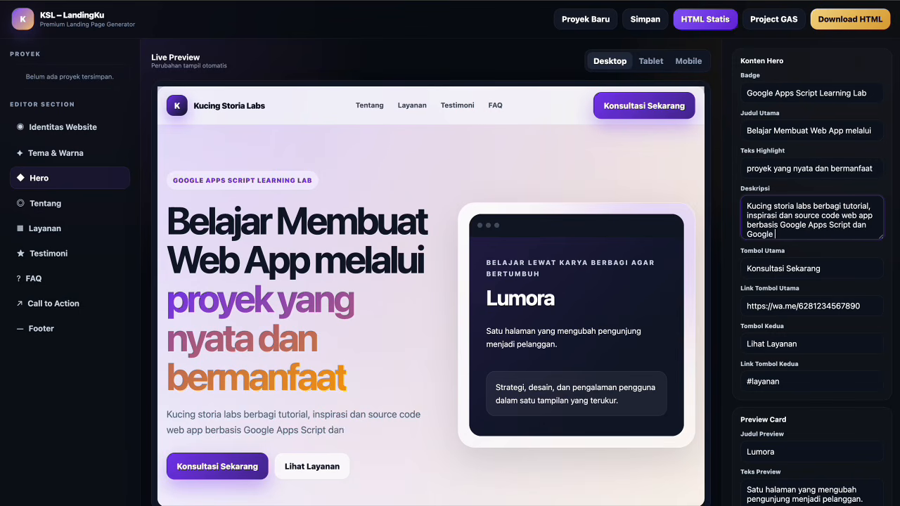
{"action": "type", "text": "Sheets y"}
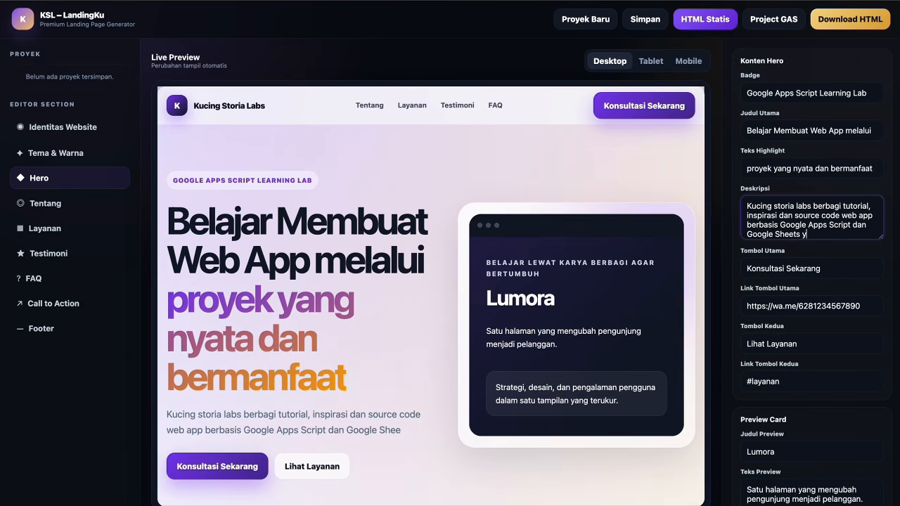
{"action": "type", "text": "ang dapat dipel"}
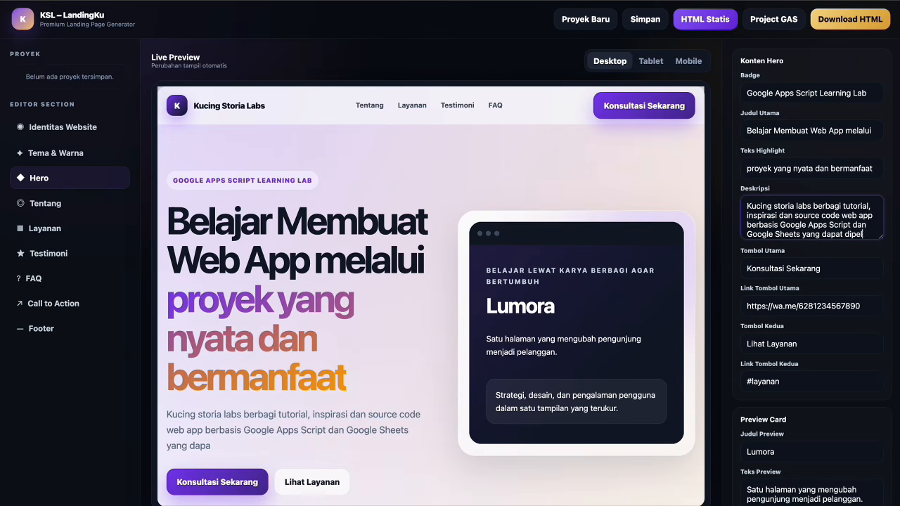
{"action": "type", "text": "ajari serta dikemba"}
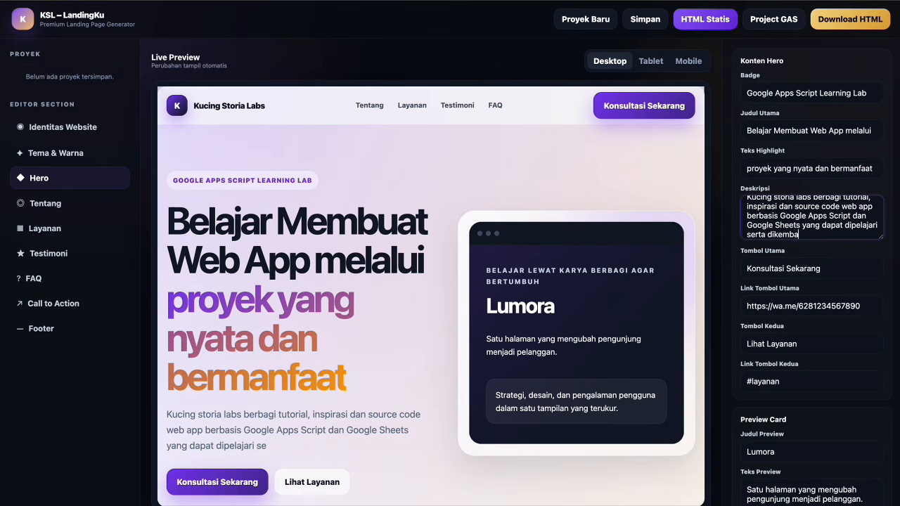
{"action": "type", "text": "ngkan lem"}
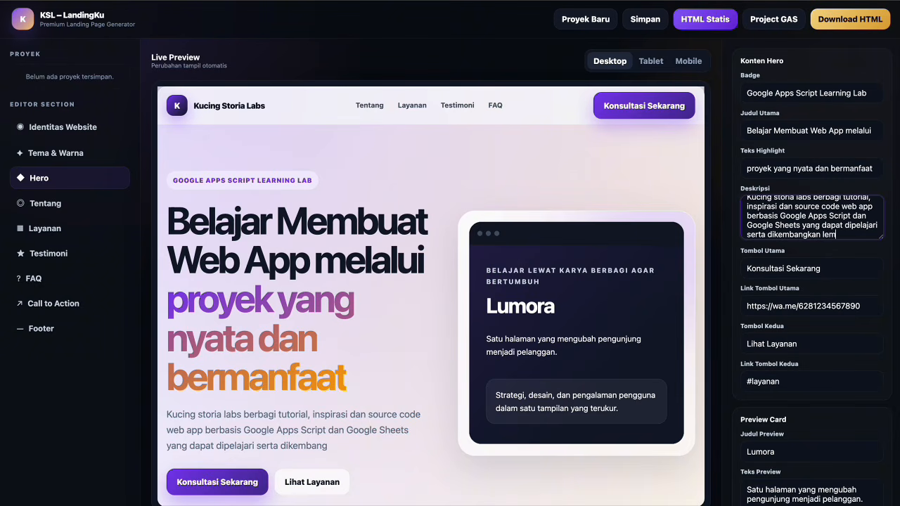
{"action": "key", "text": "BackSpace"}
{"action": "key", "text": "BackSpace"}
{"action": "key", "text": "BackSpace"}
{"action": "type", "text": "kembali."}
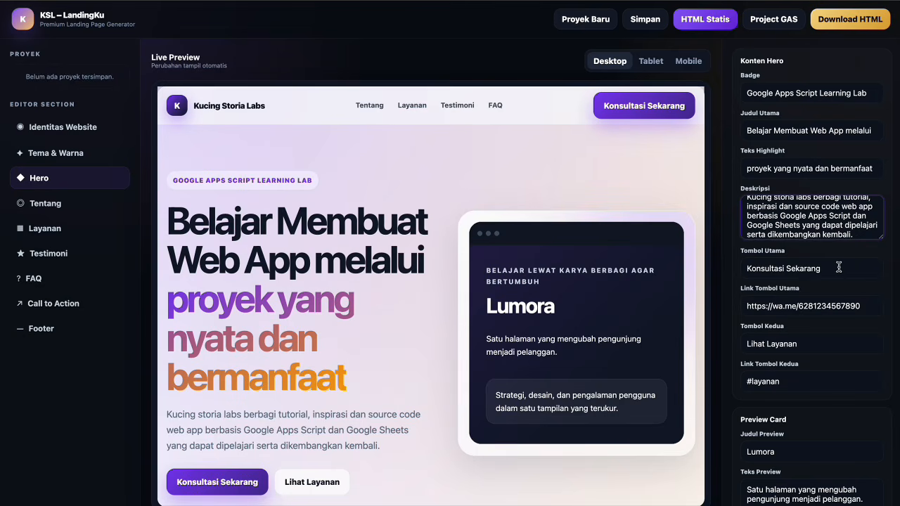
Set the main hero button to 'Lihat Tutorial' with a YouTube channel link.
{"action": "left_click_drag", "start_coordinate": [839, 269], "coordinate": [616, 266]}
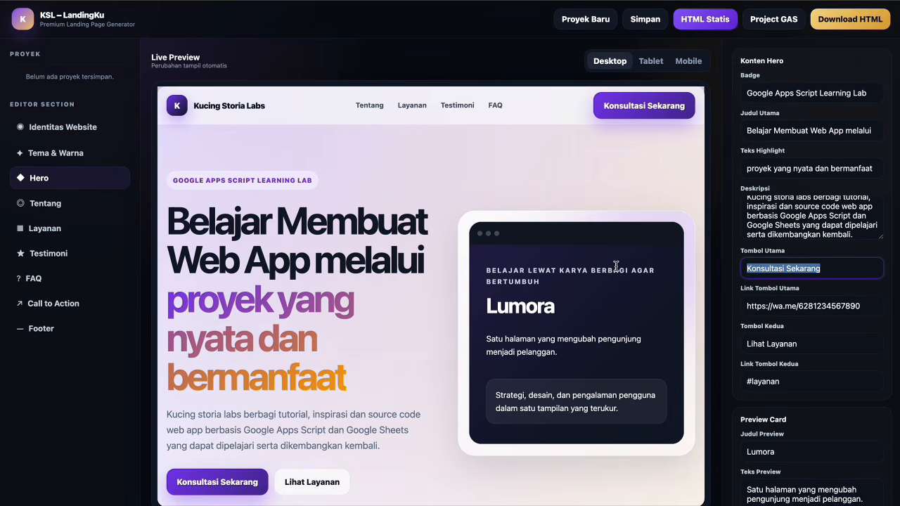
{"action": "type", "text": "Lihat"}
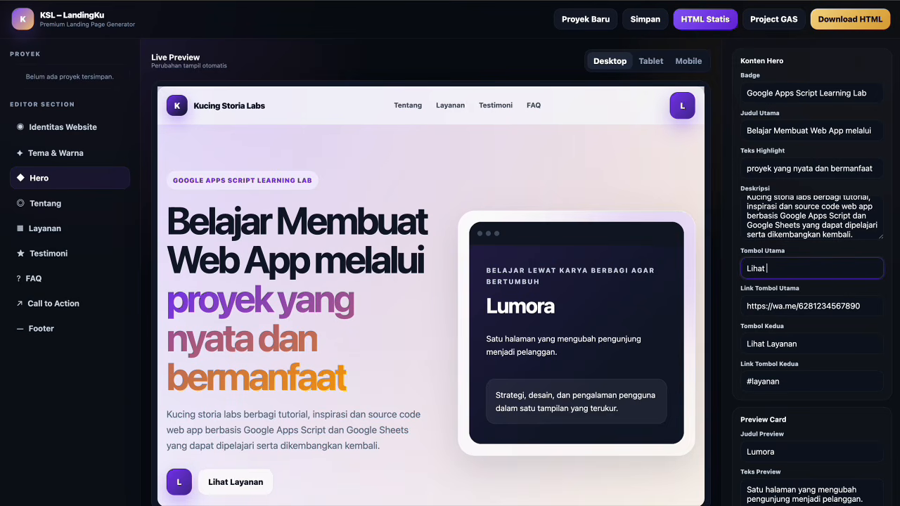
{"action": "type", "text": " Tutorial"}
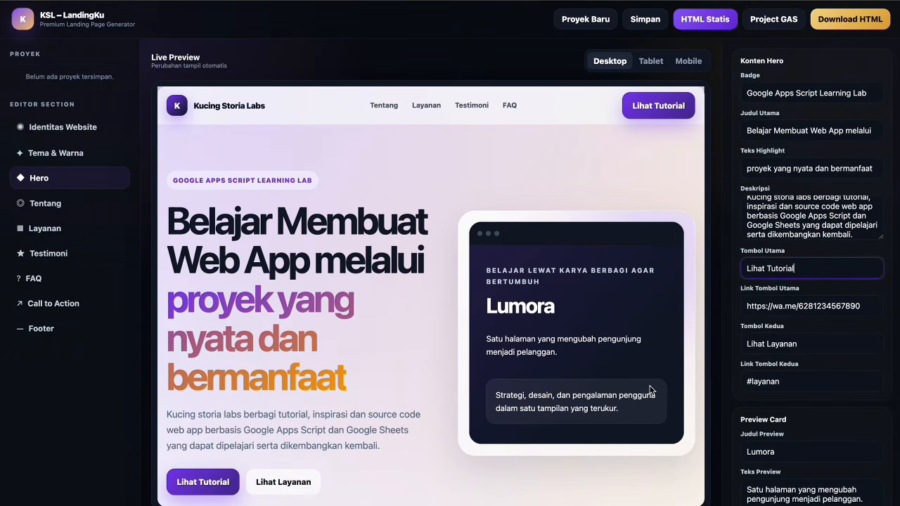
{"action": "left_click", "coordinate": [808, 305]}
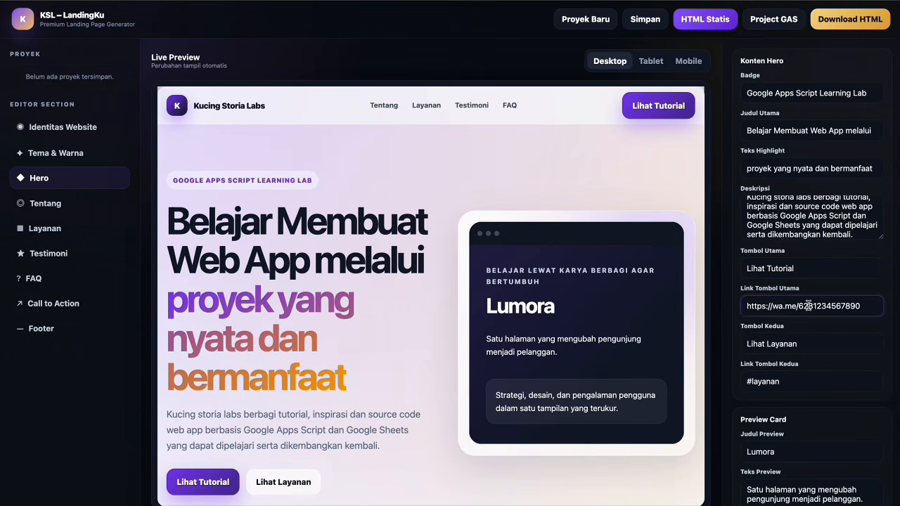
{"action": "key", "text": "ctrl+a"}
{"action": "type", "text": "https://www.youtube.com/@KucingStoria"}
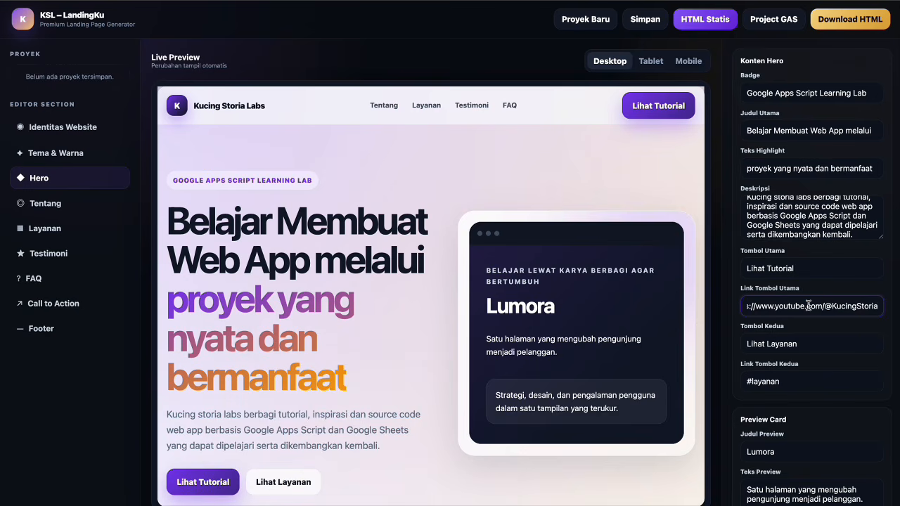
Set the second hero button to 'Lihat Portofolio' linking to the Apps Script web app.
{"action": "left_click", "coordinate": [805, 344]}
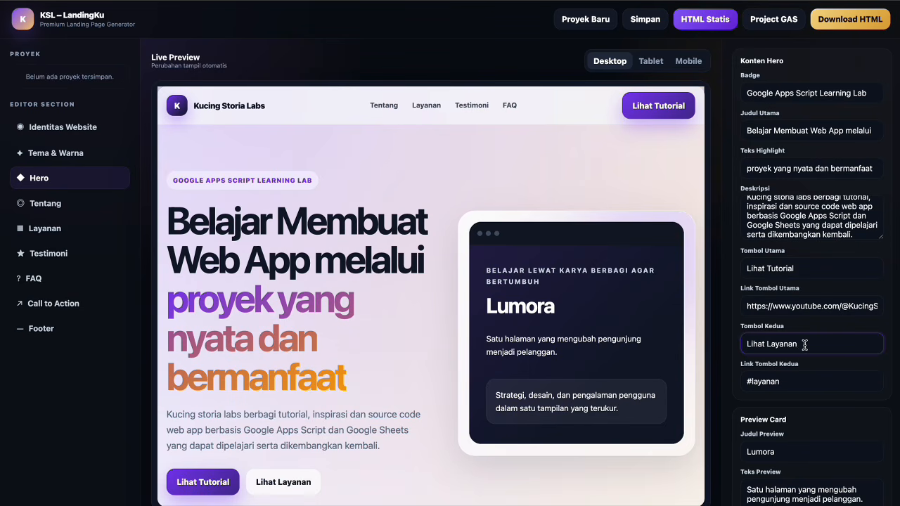
{"action": "key", "text": "BackSpace"}
{"action": "key", "text": "BackSpace"}
{"action": "key", "text": "BackSpace"}
{"action": "key", "text": "BackSpace"}
{"action": "key", "text": "BackSpace"}
{"action": "key", "text": "BackSpace"}
{"action": "key", "text": "BackSpace"}
{"action": "type", "text": "Portofoli"}
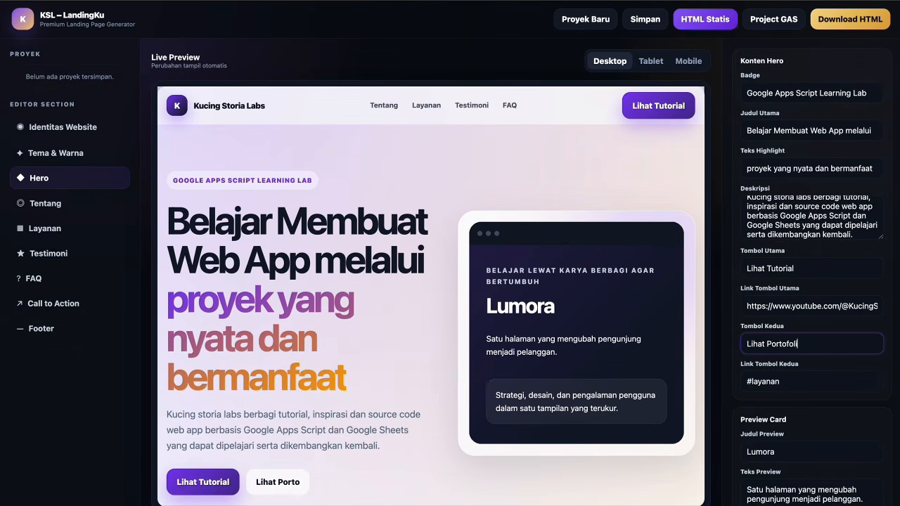
{"action": "type", "text": "o"}
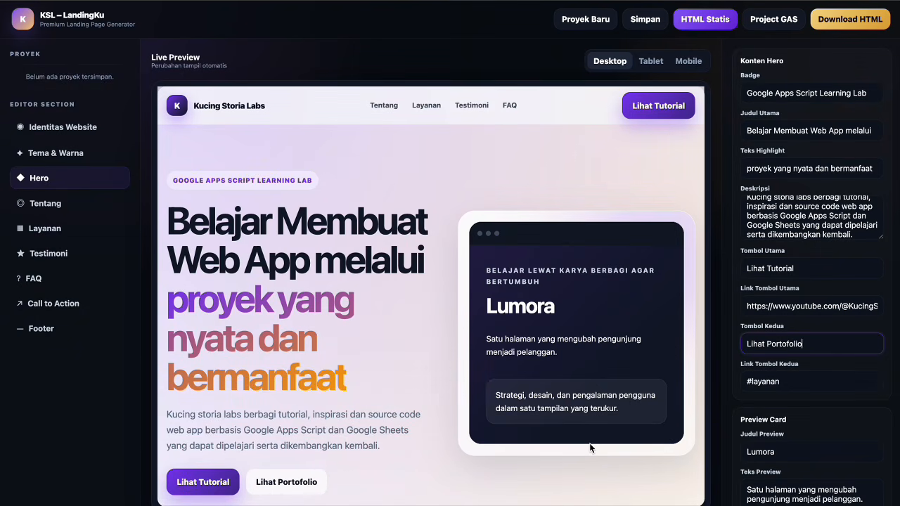
{"action": "left_click", "coordinate": [795, 382]}
{"action": "key", "text": "ctrl+a"}
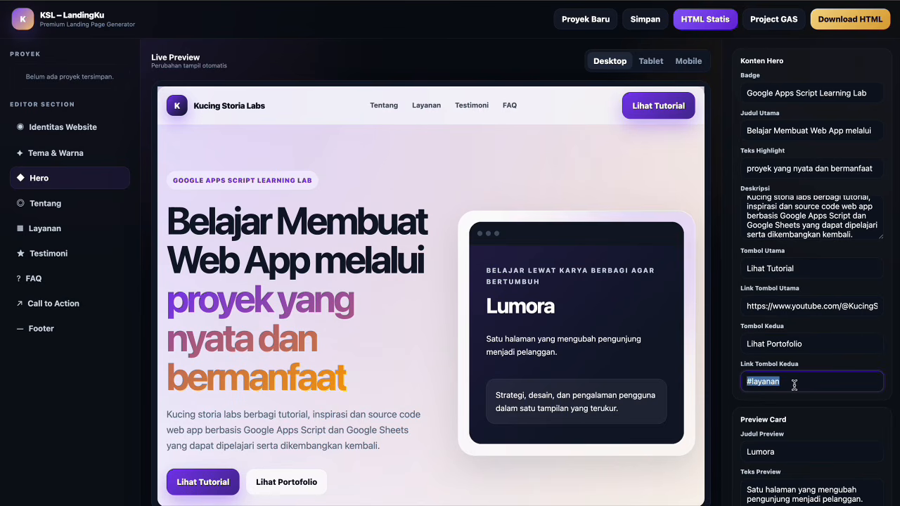
{"action": "key", "text": "ctrl+v"}
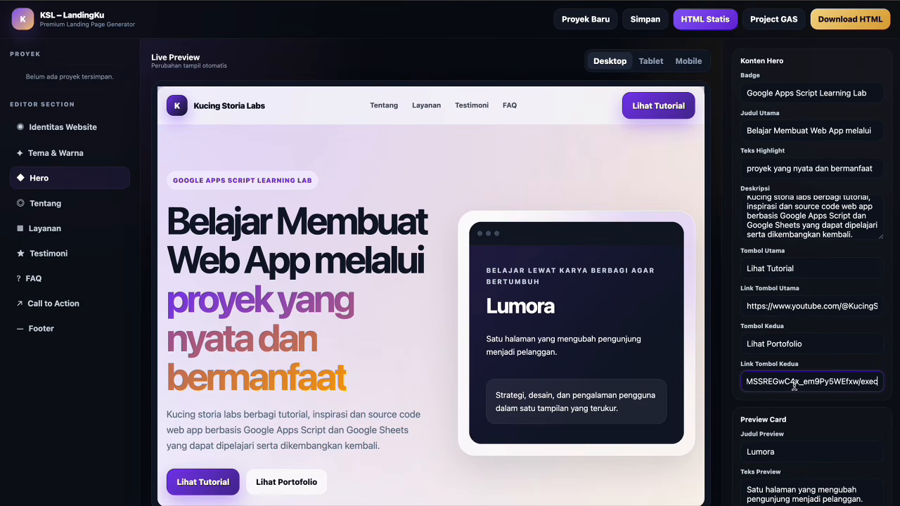
Retitle the hero preview card 'Kucing Storia Labs'.
{"action": "left_click", "coordinate": [794, 448]}
{"action": "scroll", "coordinate": [793, 448], "scroll_direction": "down", "scroll_amount": 1}
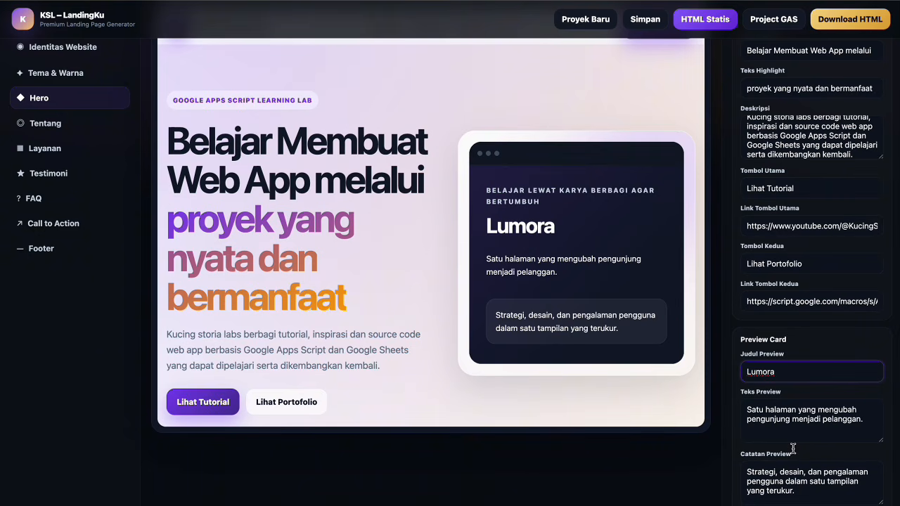
{"action": "key", "text": "ctrl+a"}
{"action": "type", "text": "Kucing Stor"}
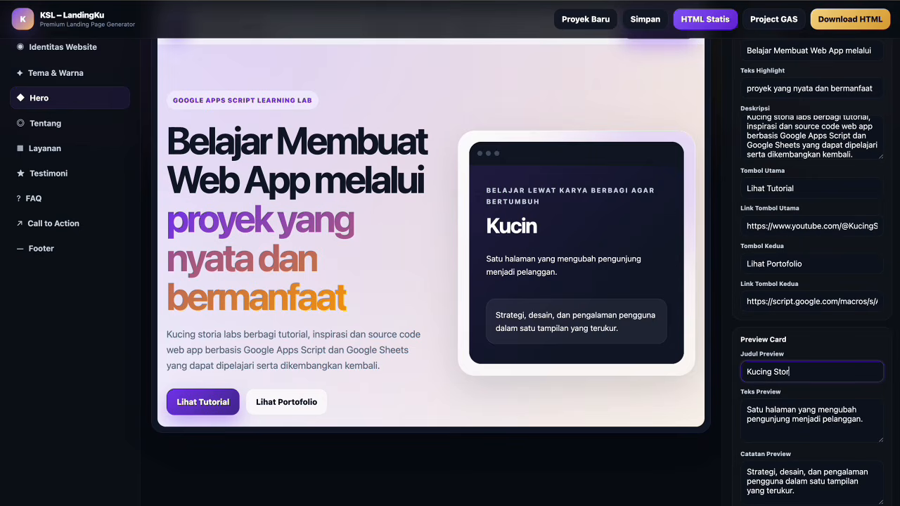
{"action": "type", "text": "ia Labs"}
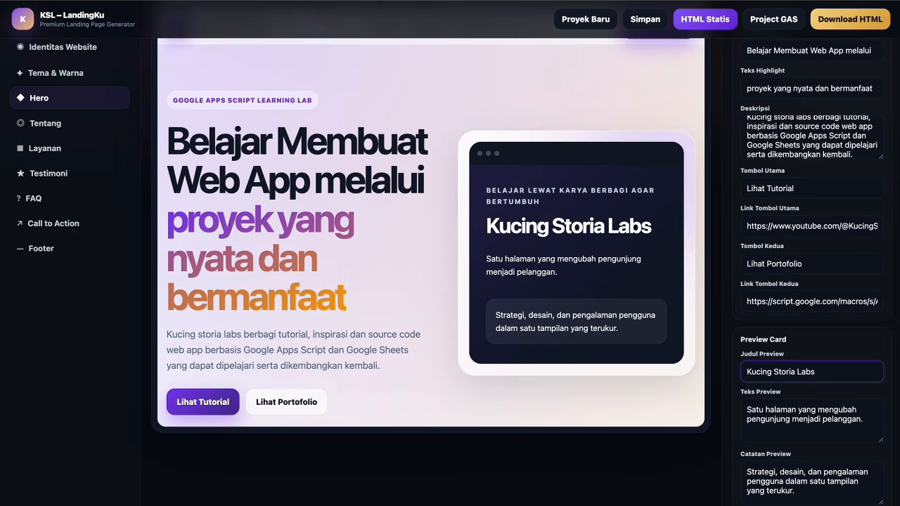
Set the preview text to 'Belajar teknologi tidak harus dimulai dari teori yang rumit'.
{"action": "scroll", "coordinate": [808, 352], "scroll_direction": "down", "scroll_amount": 1}
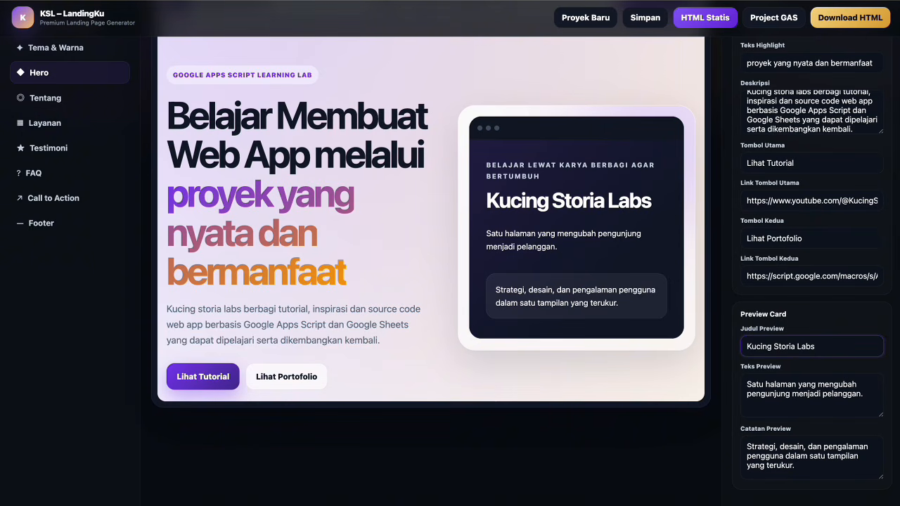
{"action": "left_click", "coordinate": [772, 402]}
{"action": "key", "text": "ctrl+a"}
{"action": "type", "text": "Belaa"}
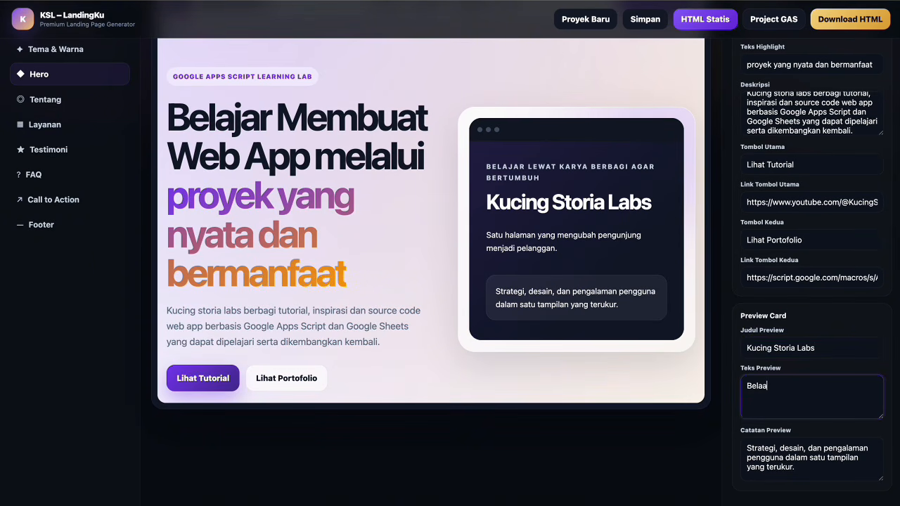
{"action": "key", "text": "BackSpace"}
{"action": "type", "text": "jar t"}
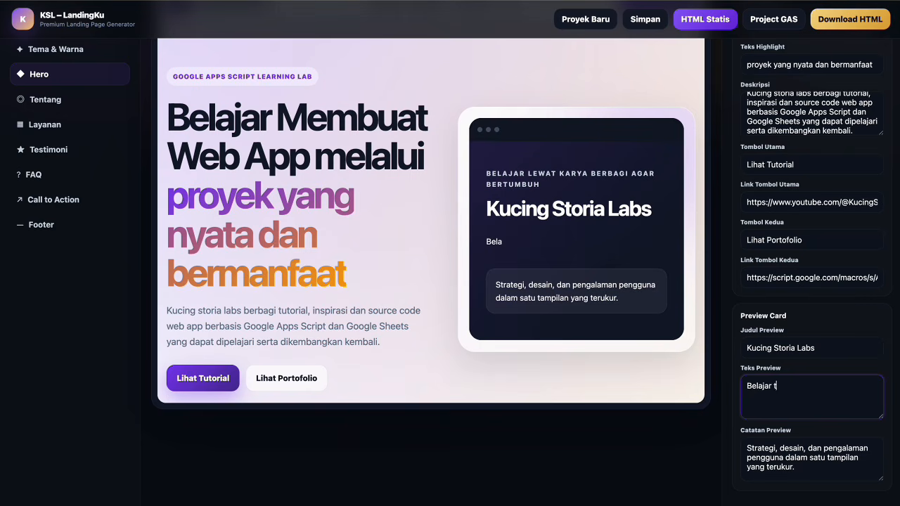
{"action": "type", "text": "eknologi tidak harus simu"}
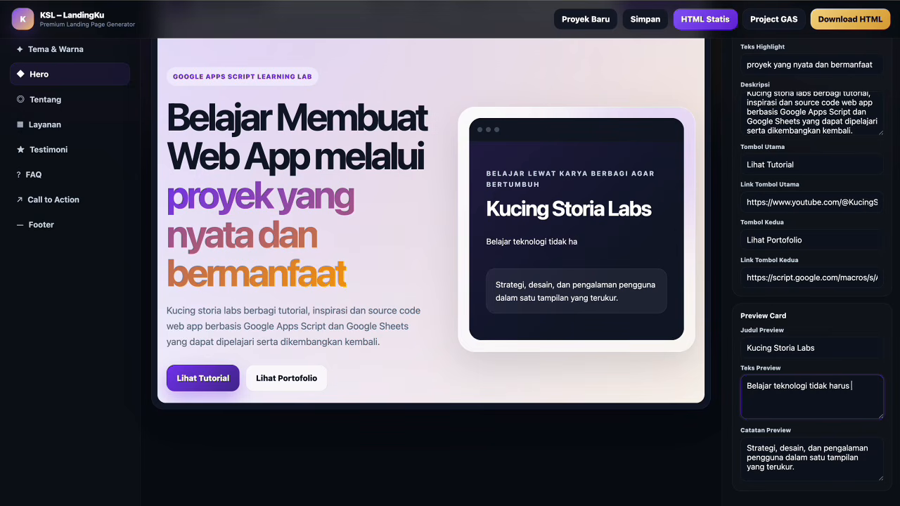
{"action": "key", "text": "BackSpace"}
{"action": "key", "text": "BackSpace"}
{"action": "key", "text": "BackSpace"}
{"action": "key", "text": "BackSpace"}
{"action": "type", "text": "dimulai dari teori "}
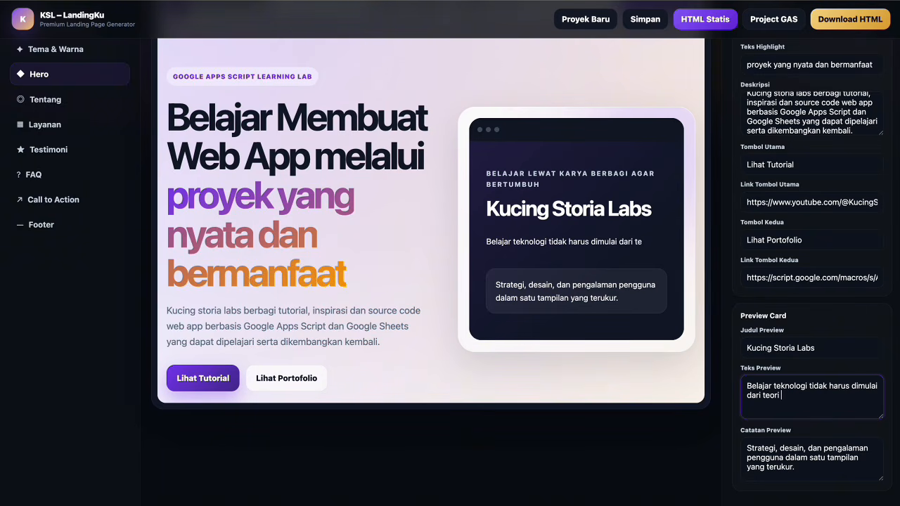
{"action": "type", "text": "yang rumit"}
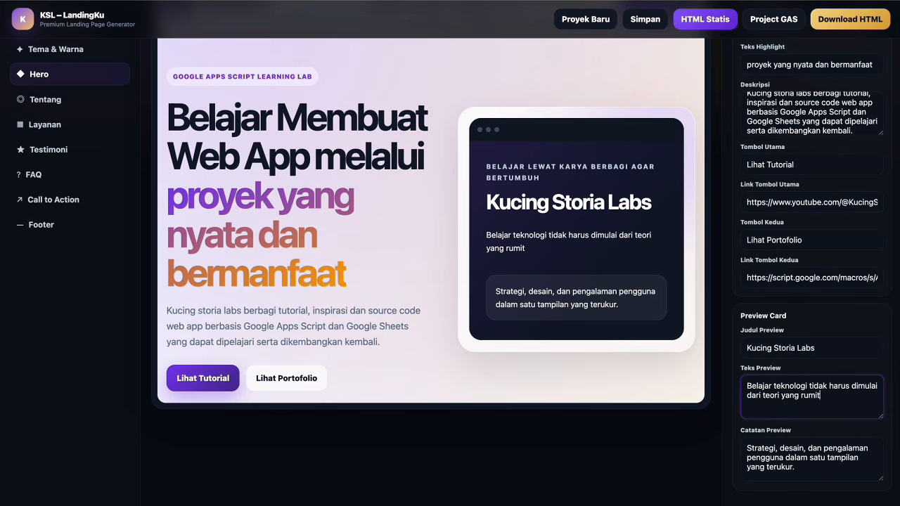
Replace the preview note with 'Mulai dari proyek sederhana, pahami alurnya, lalu kembangkan menjadi aplikasi…'.
{"action": "left_click", "coordinate": [802, 459]}
{"action": "key", "text": "ctrl+a"}
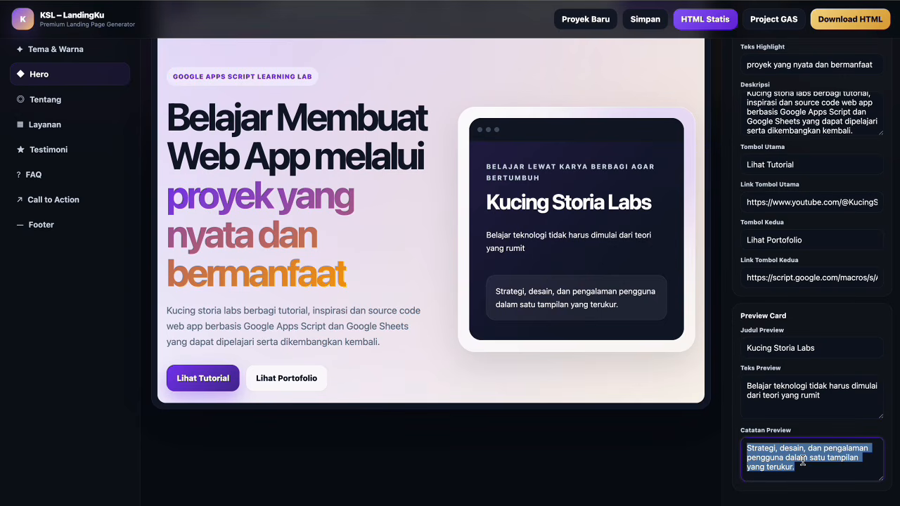
{"action": "type", "text": "My"}
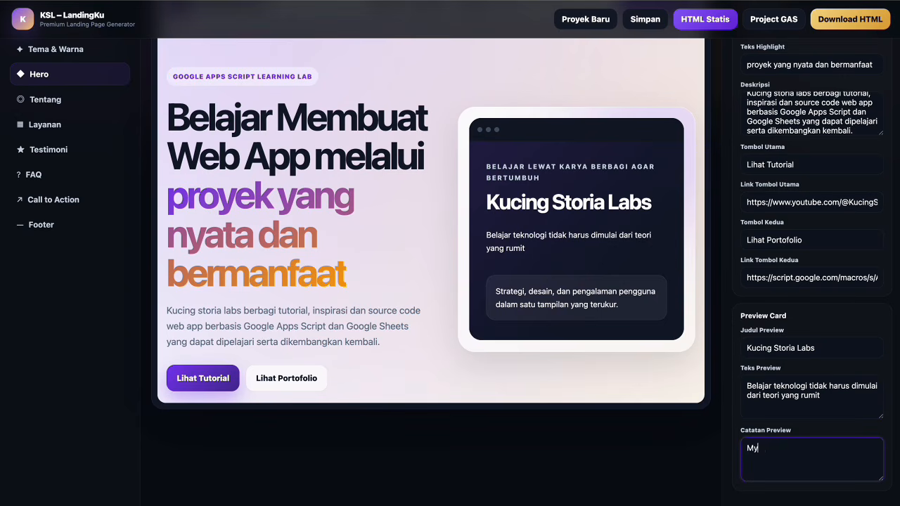
{"action": "type", "text": "ul"}
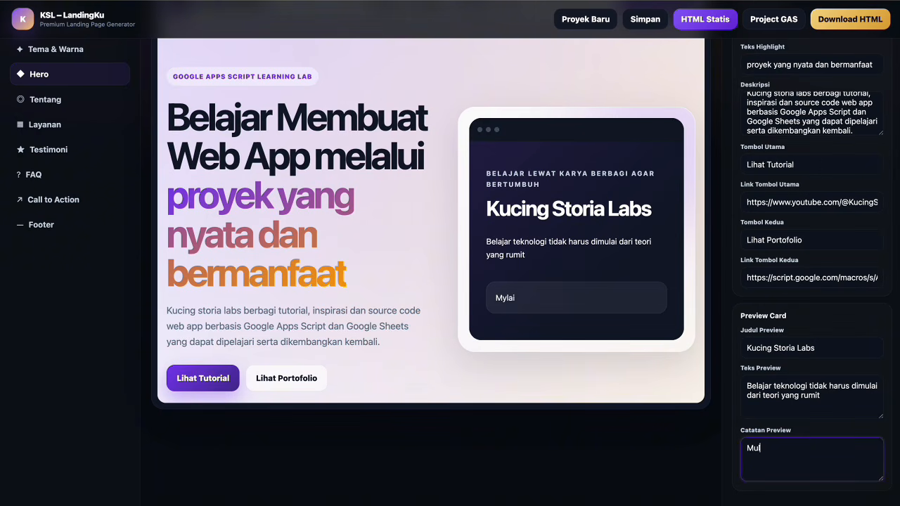
{"action": "type", "text": "ai dari proyek sede"}
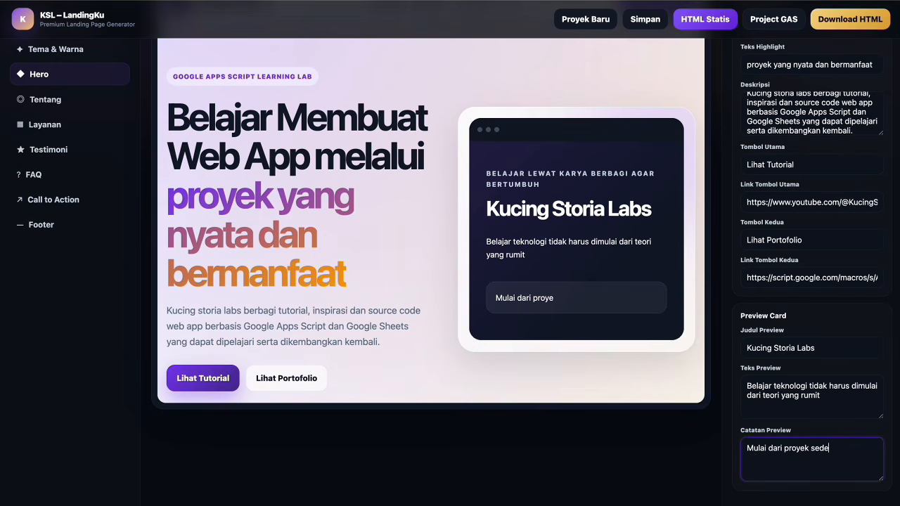
{"action": "type", "text": "rhana, pahami"}
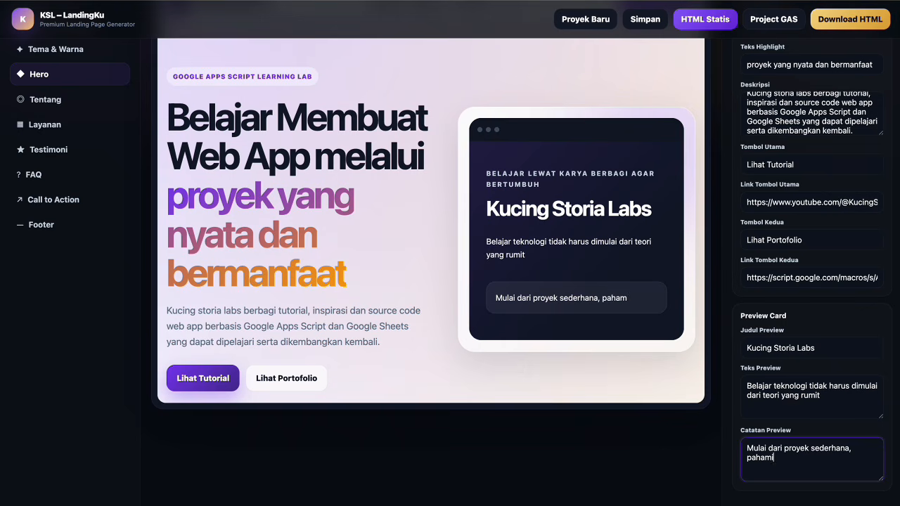
{"action": "type", "text": " a,"}
{"action": "type", "text": "lurnya, lalu l"}
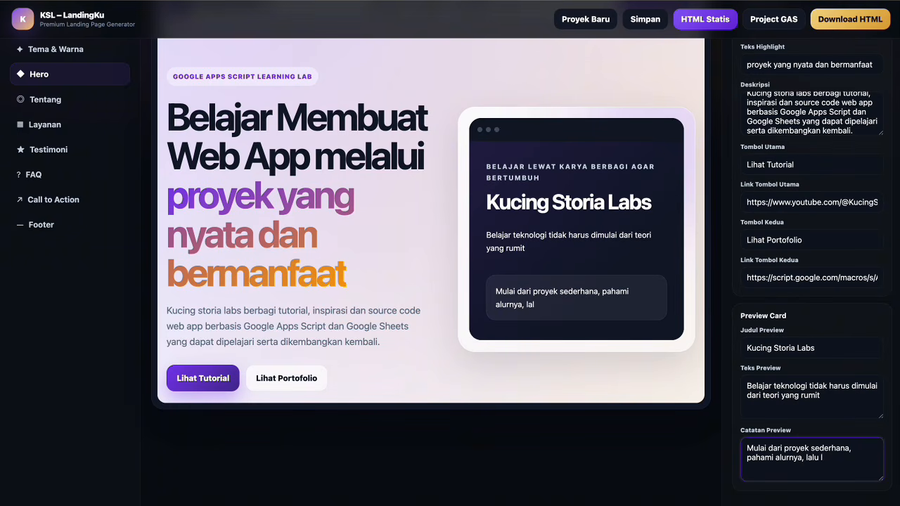
{"action": "key", "text": "BackSpace"}
{"action": "type", "text": "kembangkan men"}
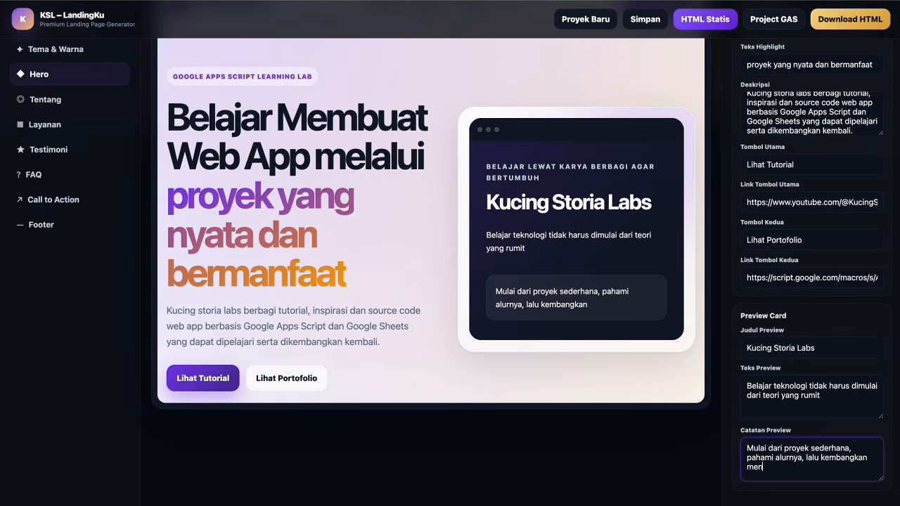
{"action": "type", "text": "jadi aplikasi yang leb"}
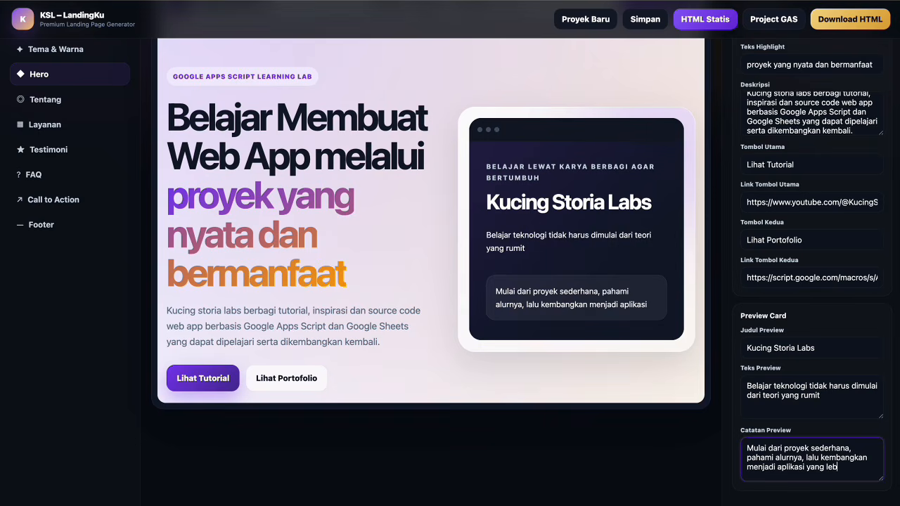
{"action": "type", "text": "ih lengkap."}
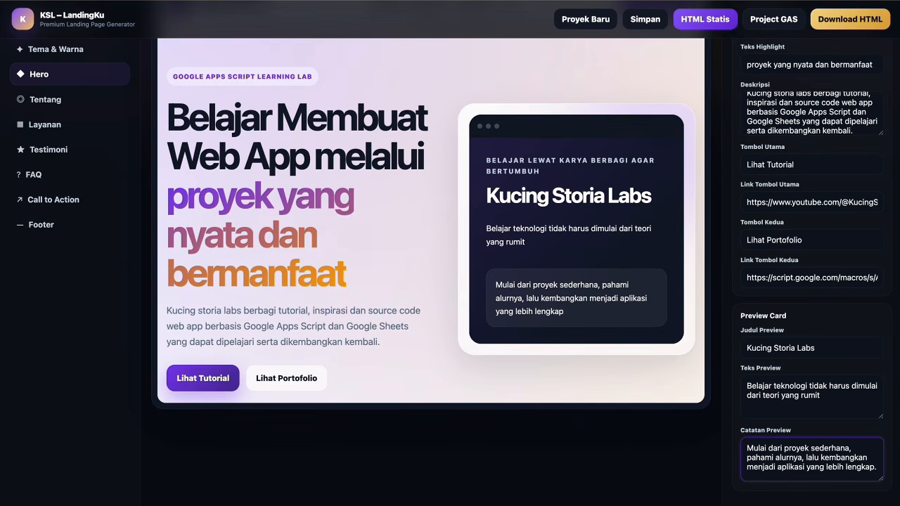
{"action": "scroll", "coordinate": [769, 397], "scroll_direction": "down", "scroll_amount": 1}
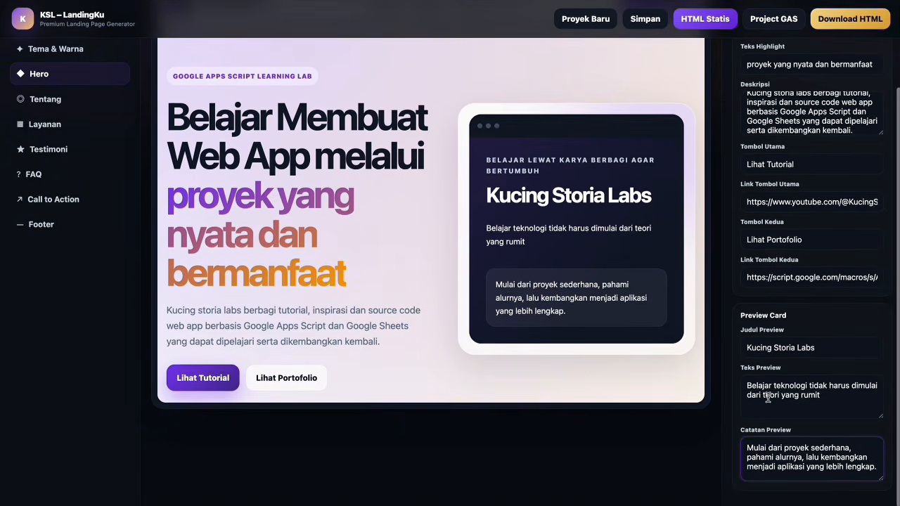
{"action": "scroll", "coordinate": [773, 352], "scroll_direction": "up", "scroll_amount": 3}
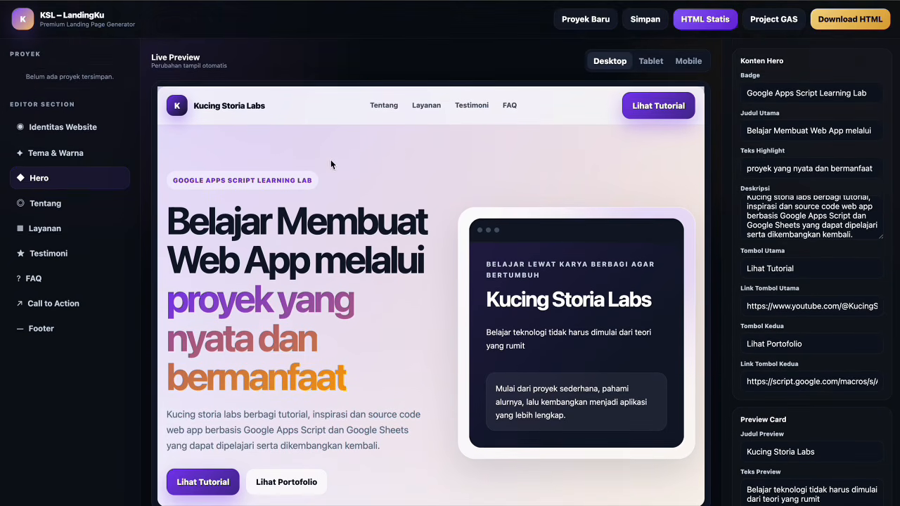
In Tentang, set the title to 'Ruang belajar untuk membangun web app dari kebutuhan sehari hari'.
{"action": "left_click", "coordinate": [64, 204]}
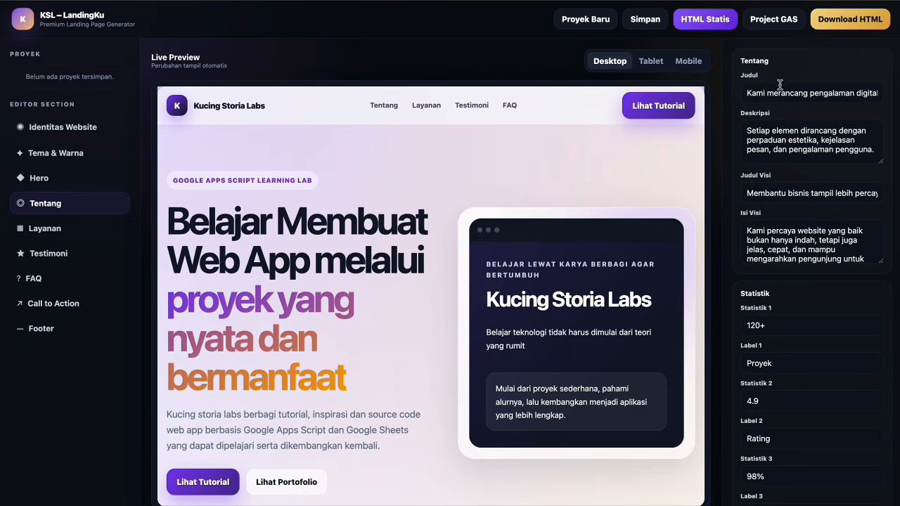
{"action": "double_click", "coordinate": [796, 91]}
{"action": "key", "text": "ctrl+a"}
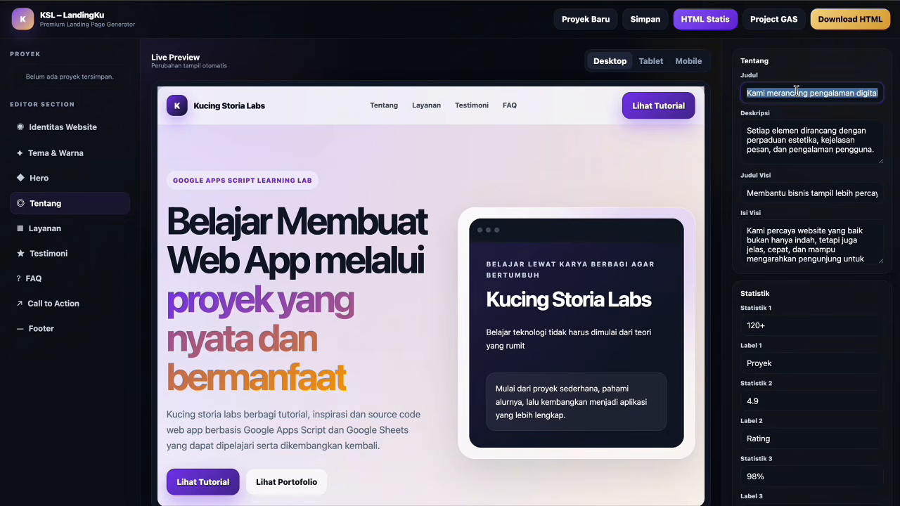
{"action": "type", "text": "Ruang be"}
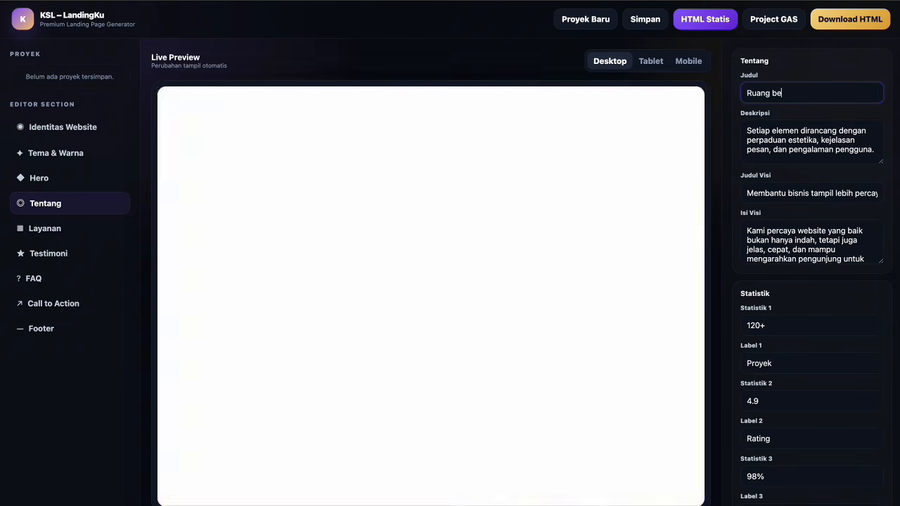
{"action": "type", "text": "lajha"}
{"action": "key", "text": "BackSpace"}
{"action": "key", "text": "BackSpace"}
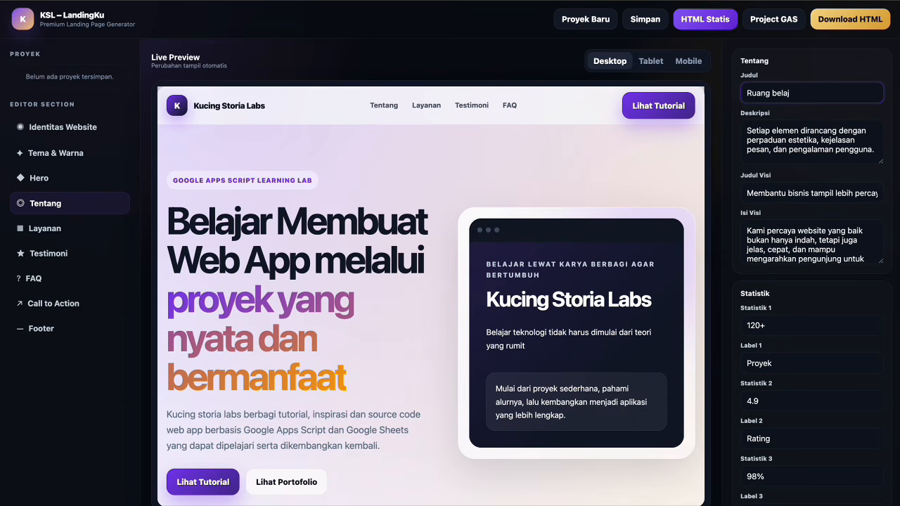
{"action": "type", "text": "ar untuk memban"}
{"action": "type", "text": "ngun web"}
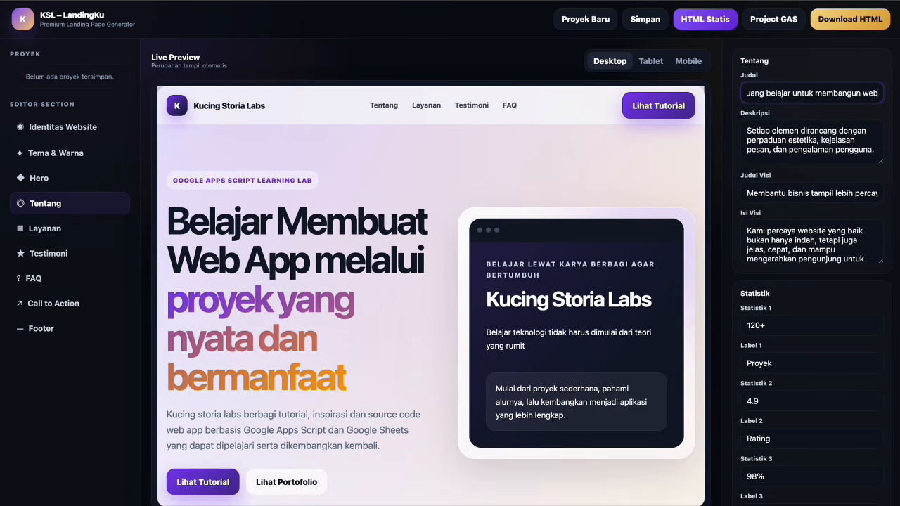
{"action": "type", "text": " app da"}
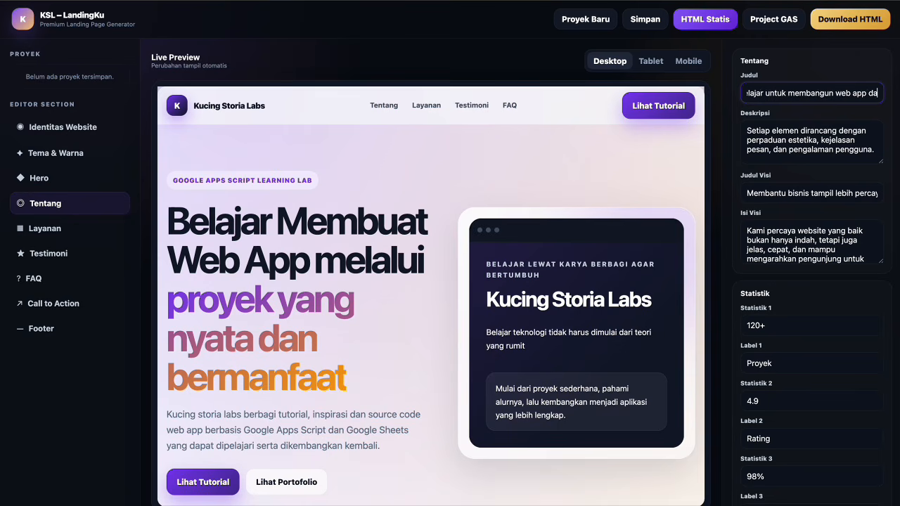
{"action": "type", "text": "ri kebutuhan sehar"}
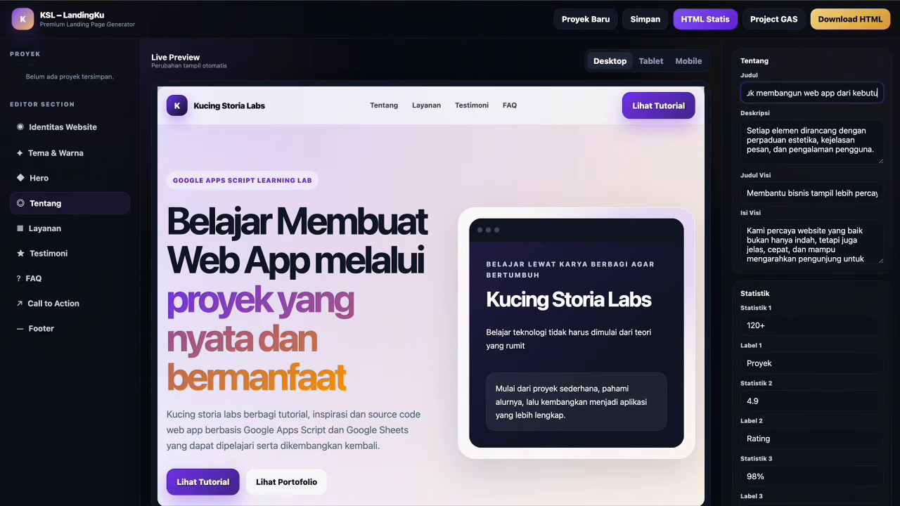
{"action": "type", "text": "i hari"}
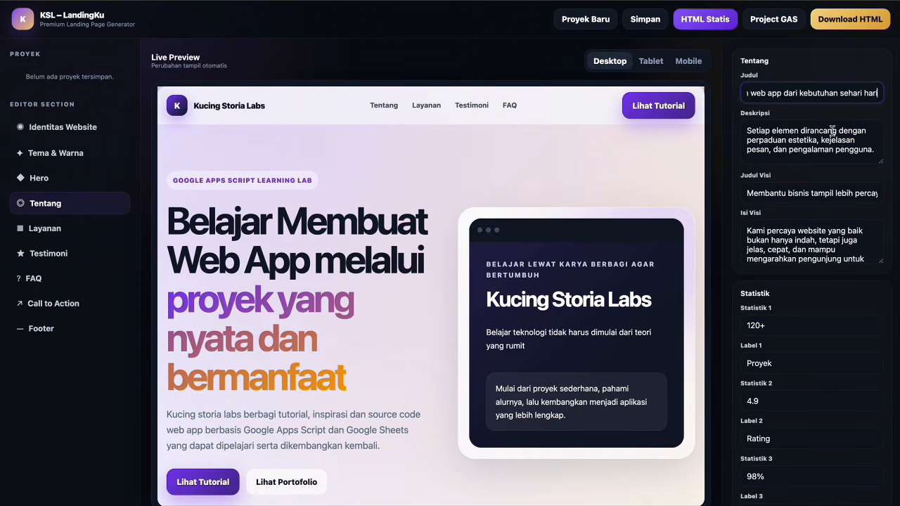
Replace the Tentang description with 'Kucing Storia Lab menghadirkan contoh aplikasi… kebutuhan UMKM, sekolah, organisasi…'.
{"action": "left_click", "coordinate": [831, 133]}
{"action": "key", "text": "ctrl+a"}
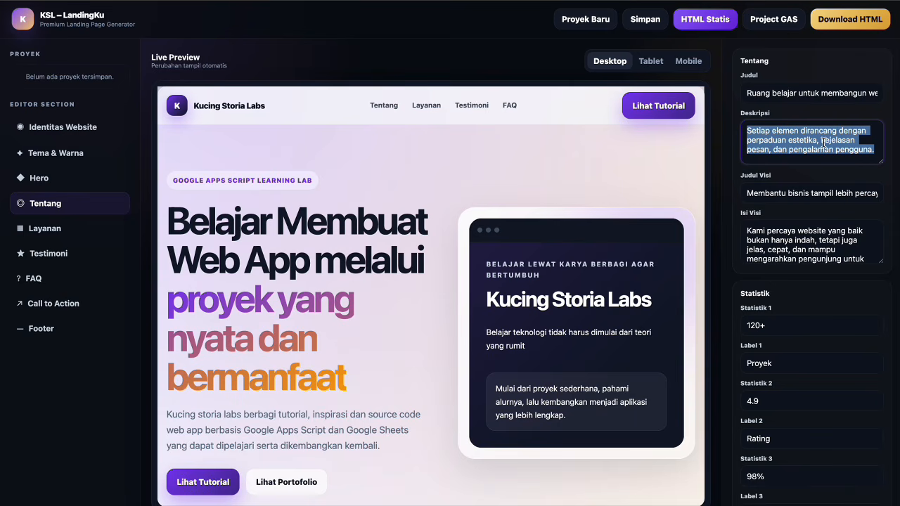
{"action": "type", "text": "Kucing St"}
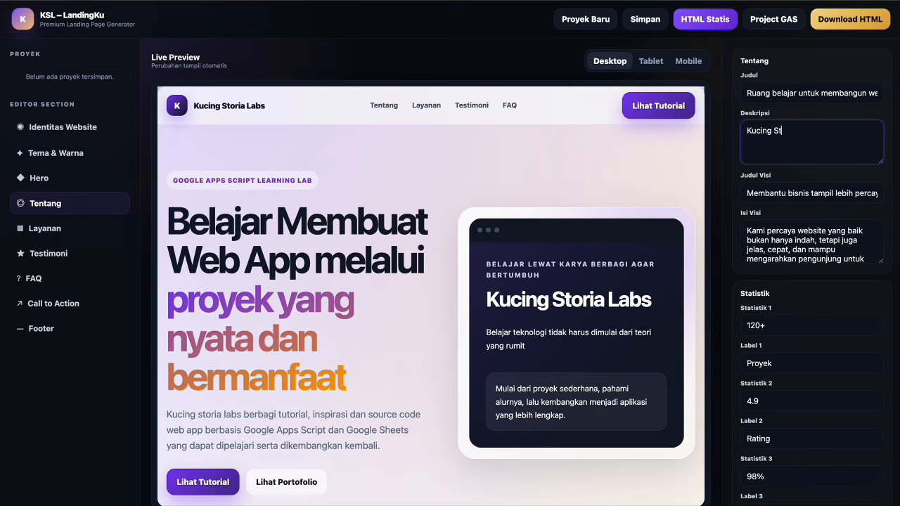
{"action": "type", "text": "oria Lab"}
{"action": "type", "text": "menghadirkan contoh"}
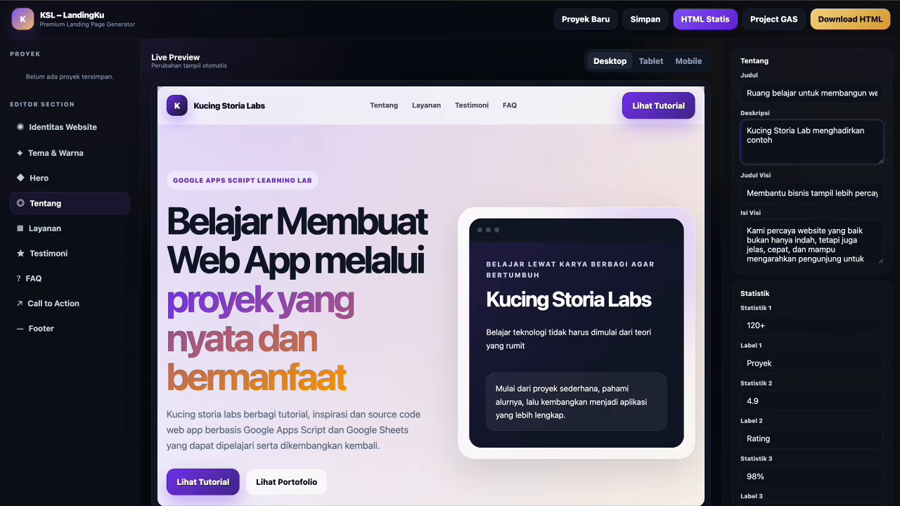
{"action": "type", "text": " aplikasi yang dekat dengan k"}
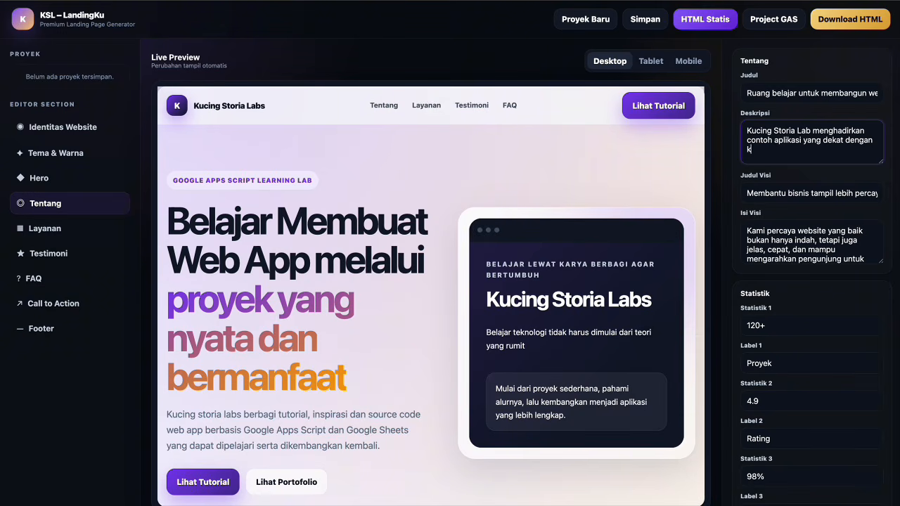
{"action": "type", "text": "ebutuhan UMKM,sekola"}
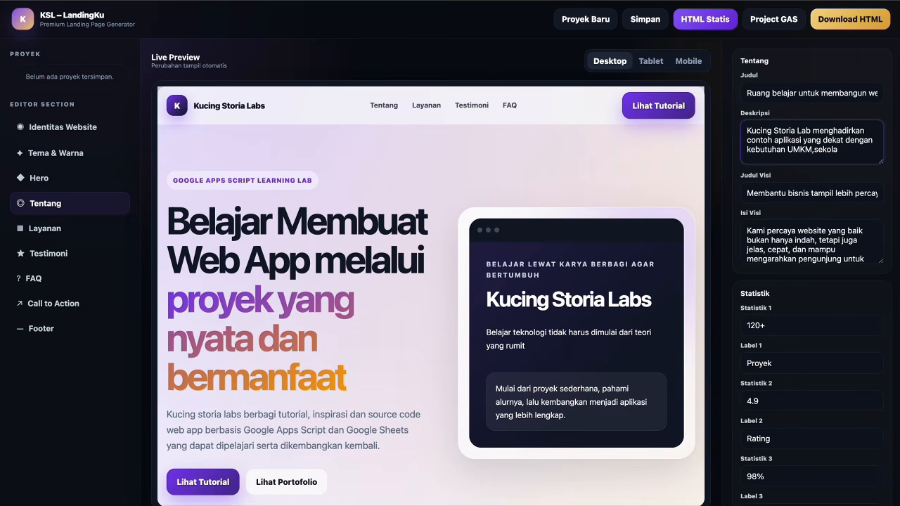
{"action": "type", "text": "h, organisasi,"}
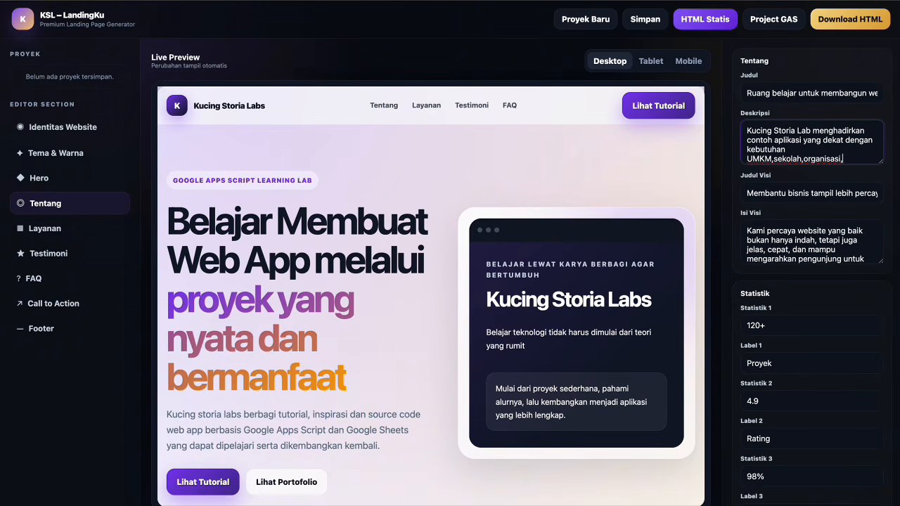
{"action": "type", "text": " usaha, komunitas "}
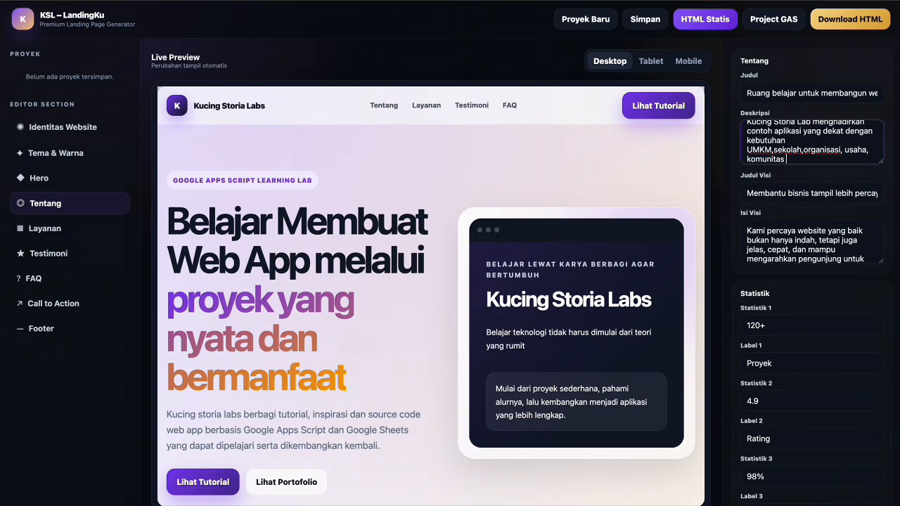
{"action": "type", "text": "dan administrasi sederhana"}
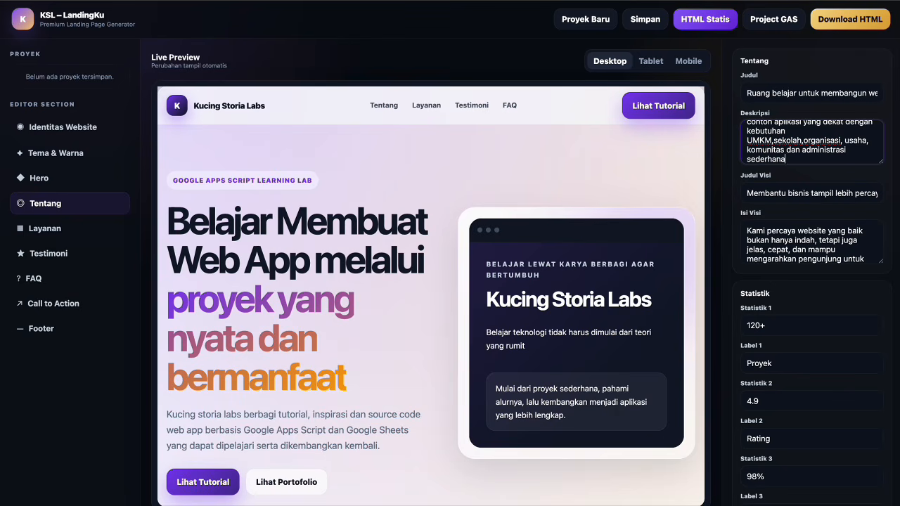
Set the Judul Visi to 'Membantu lebih banyak orang berani membuat aplikasi sendiri'.
{"action": "left_click", "coordinate": [809, 194]}
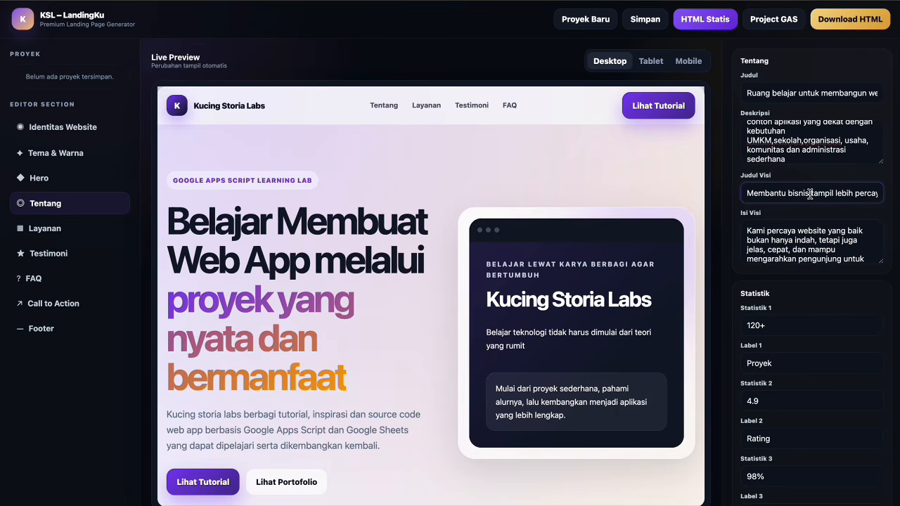
{"action": "key", "text": "ctrl+a"}
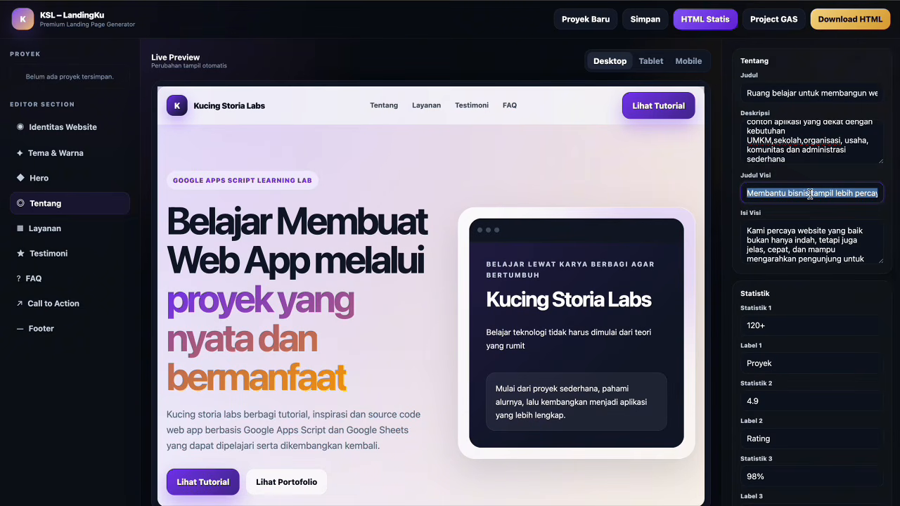
{"action": "type", "text": "memban"}
{"action": "key", "text": "BackSpace"}
{"action": "key", "text": "BackSpace"}
{"action": "key", "text": "BackSpace"}
{"action": "key", "text": "BackSpace"}
{"action": "key", "text": "BackSpace"}
{"action": "key", "text": "BackSpace"}
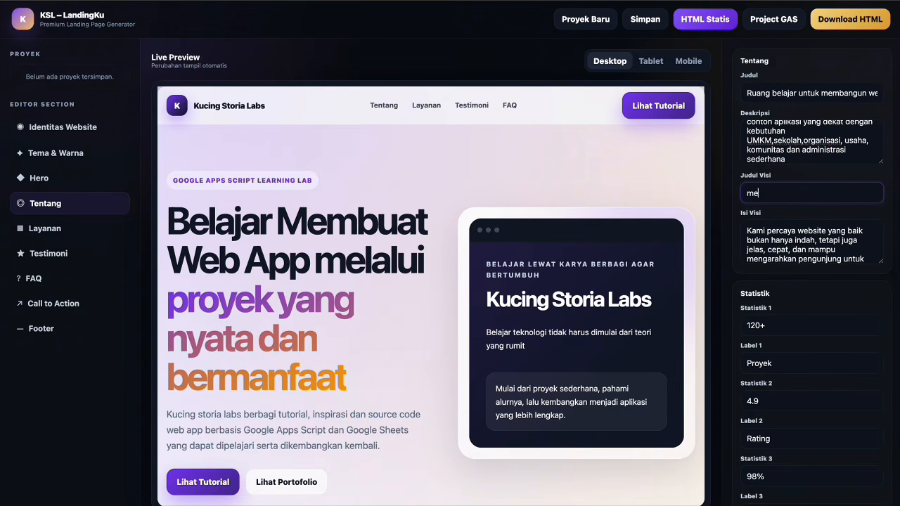
{"action": "type", "text": "Membantu lebih banyak orang bera"}
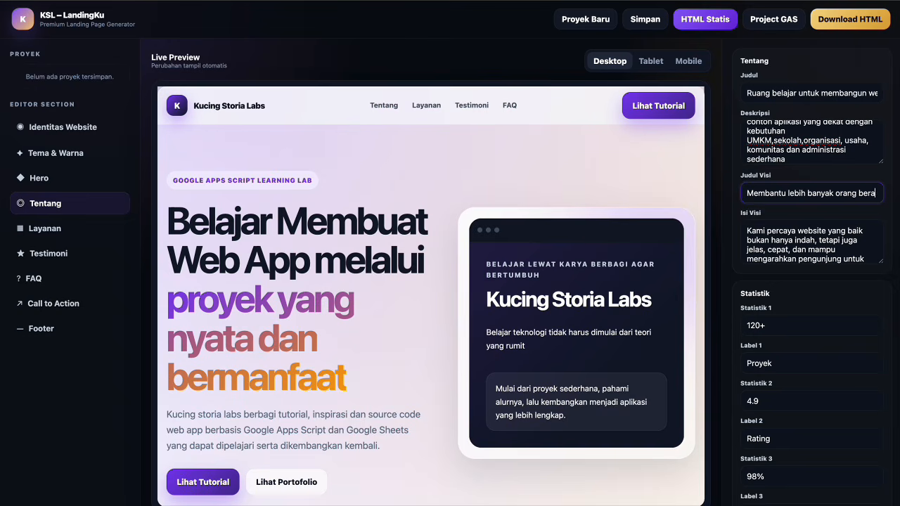
{"action": "type", "text": "ni membuat ap"}
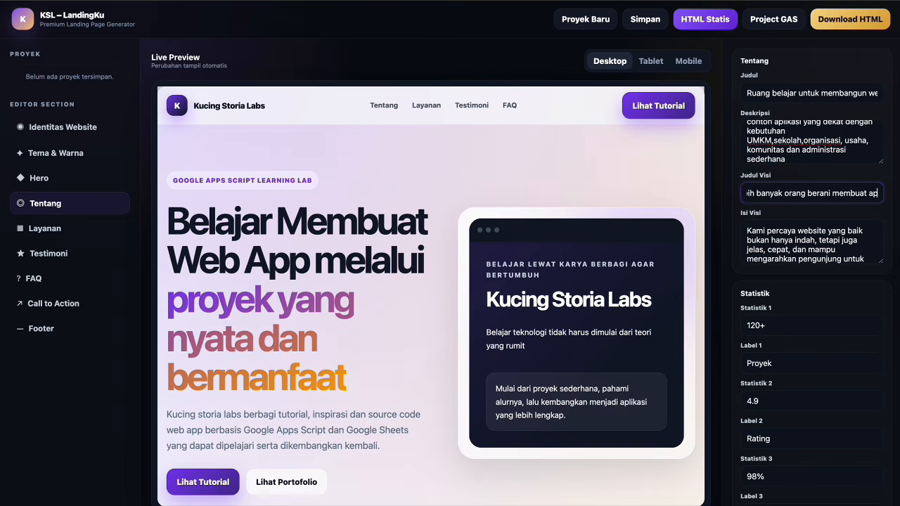
{"action": "type", "text": "likasi sendiri"}
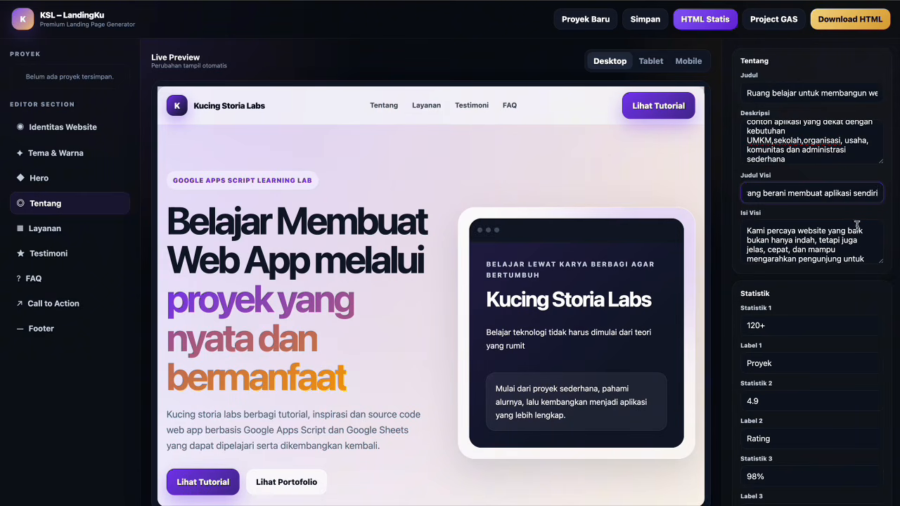
Replace the Isi Visi with 'Kami percaya proses belajar… melalui proyek nyata. Karena itu, setiap tutorial…'.
{"action": "left_click", "coordinate": [839, 240]}
{"action": "key", "text": "ctrl+a"}
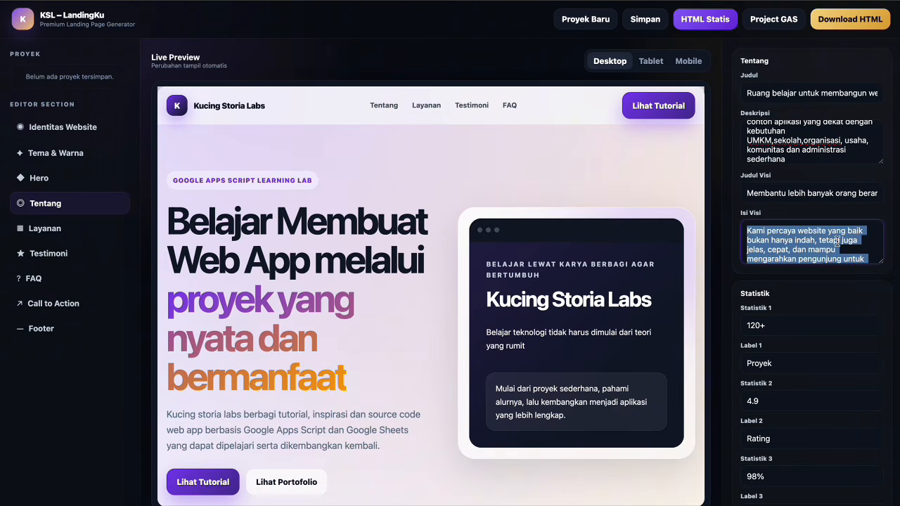
{"action": "type", "text": "Kami percay"}
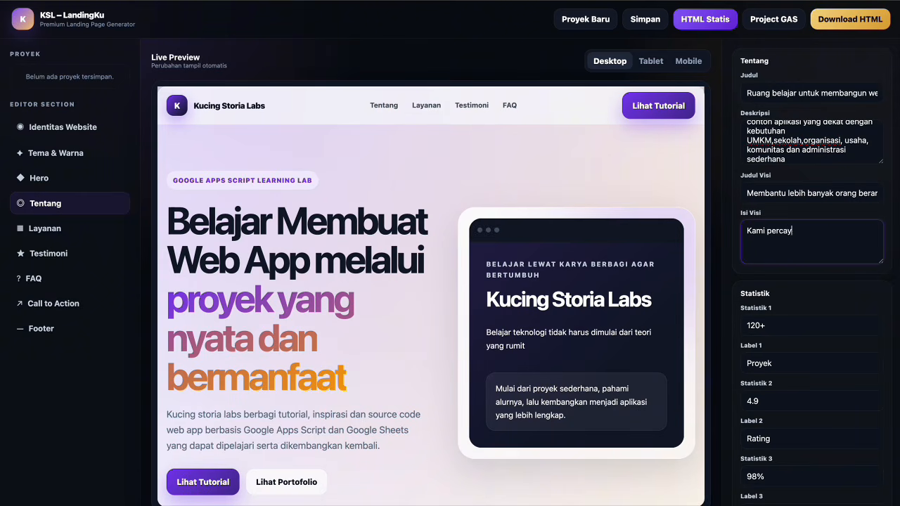
{"action": "type", "text": "a proses belajar akan lebih m"}
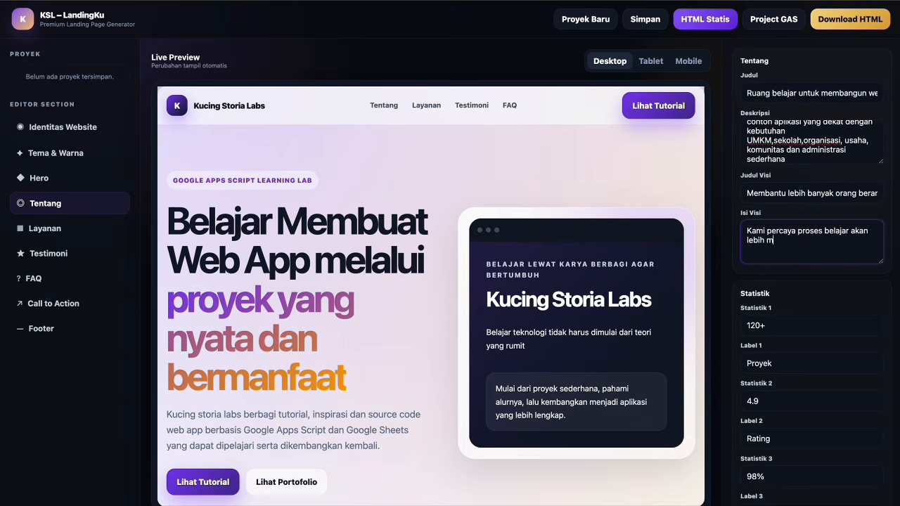
{"action": "type", "text": "udah ketika dilakukan melaluiu p"}
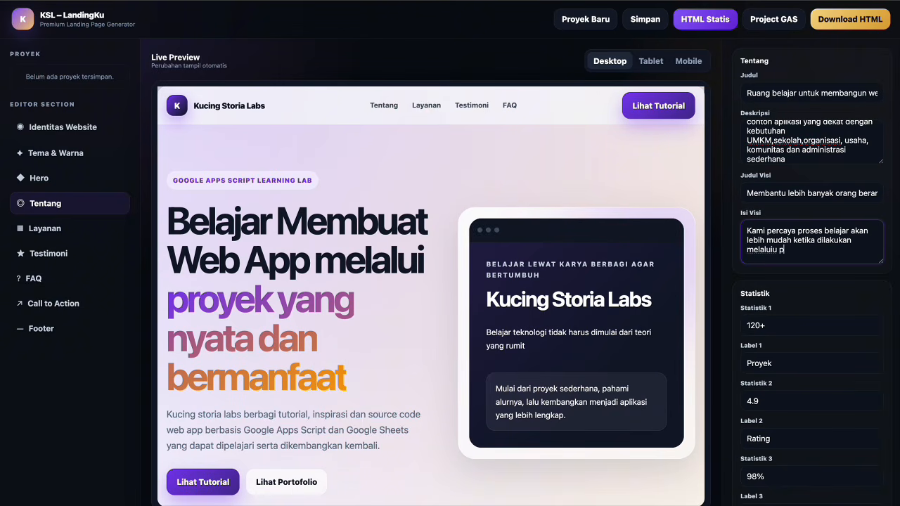
{"action": "key", "text": "BackSpace"}
{"action": "key", "text": "BackSpace"}
{"action": "key", "text": "BackSpace"}
{"action": "type", "text": "proye"}
{"action": "type", "text": "k b"}
{"action": "key", "text": "BackSpace"}
{"action": "type", "text": "nyata. Karena itu"}
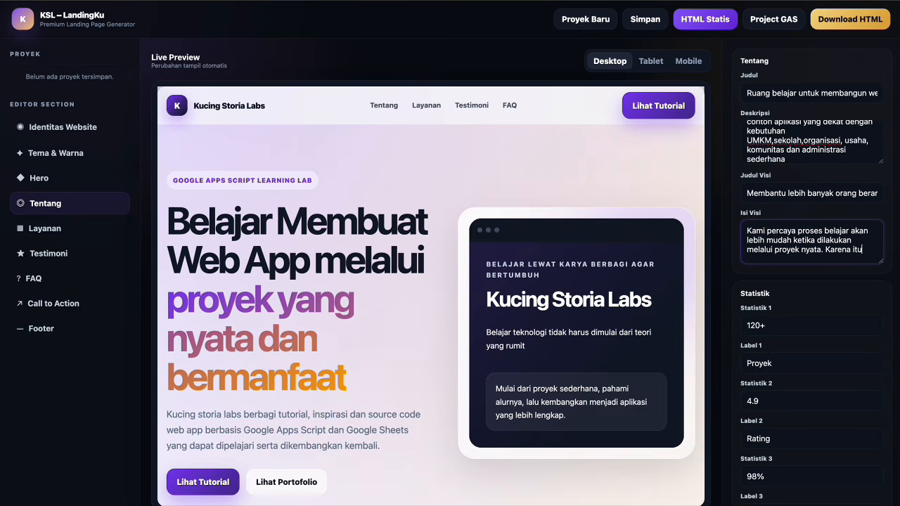
{"action": "type", "text": ", setiap tutorial dirancang a"}
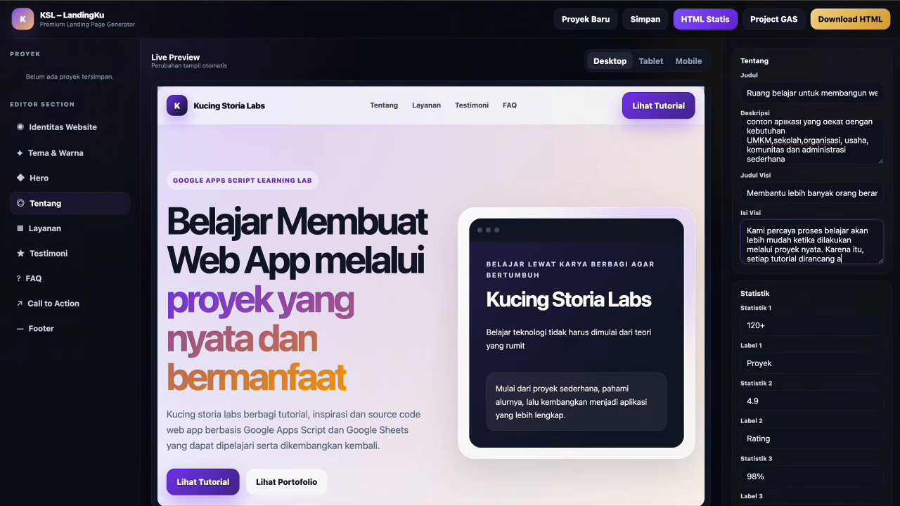
{"action": "type", "text": "gar dapat dipaham"}
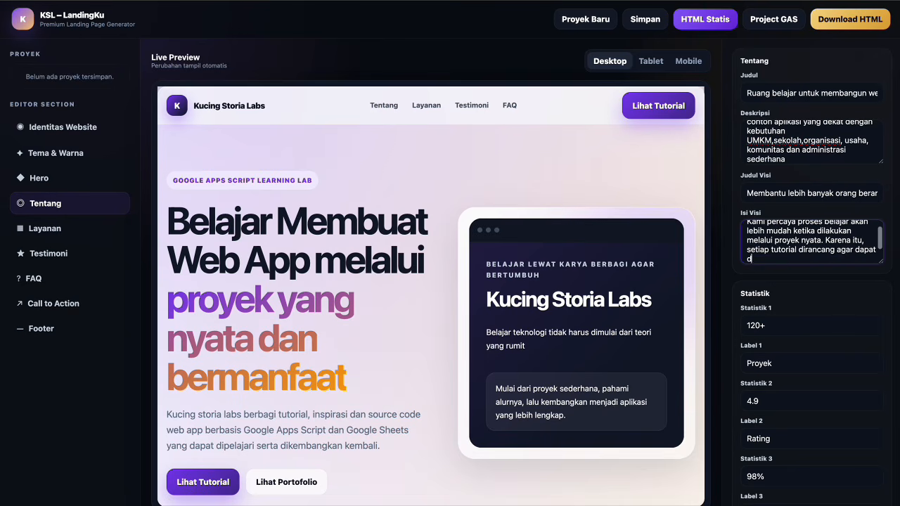
{"action": "type", "text": "i,dicoba dan "}
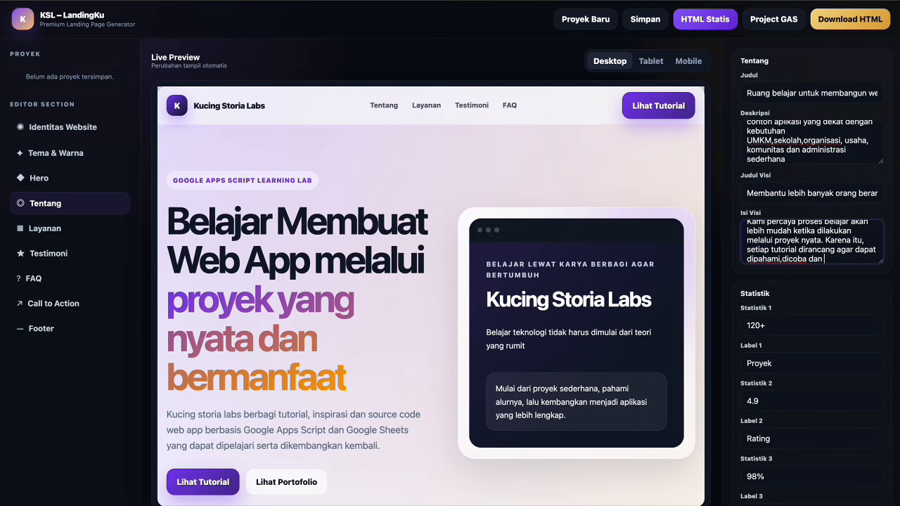
{"action": "type", "text": "dikembangkan"}
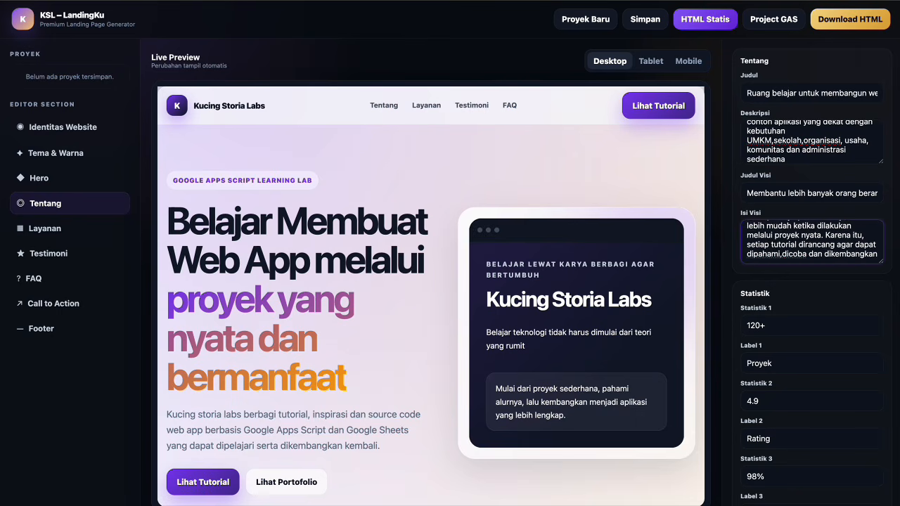
{"action": "type", "text": " kembali sesuai "}
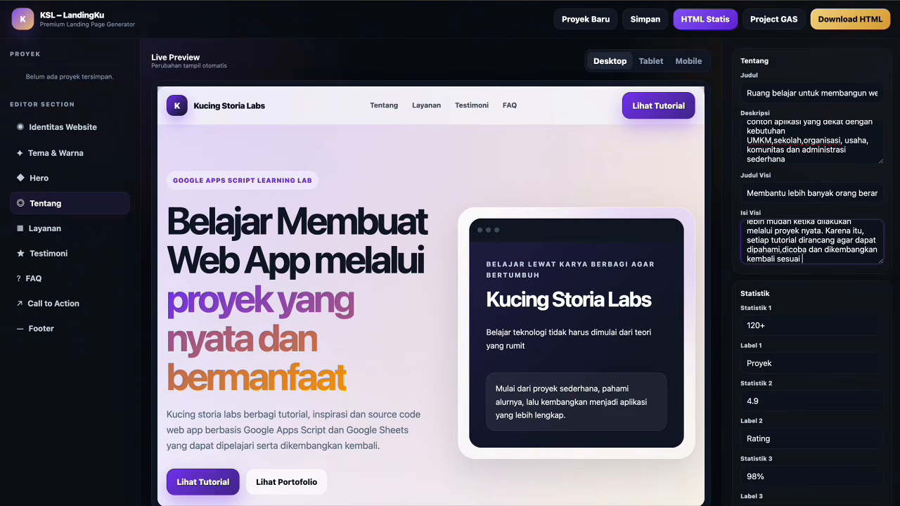
{"action": "type", "text": "kebutuhan."}
Change the first statistic from 120+ Proyek to 50+ Ide Web App.
{"action": "scroll", "coordinate": [839, 245], "scroll_direction": "down", "scroll_amount": 1}
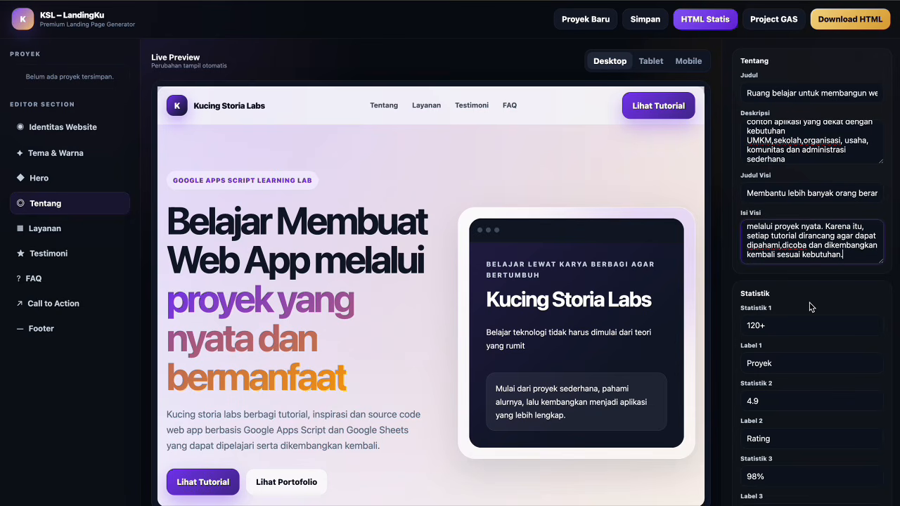
{"action": "scroll", "coordinate": [804, 316], "scroll_direction": "down", "scroll_amount": 1}
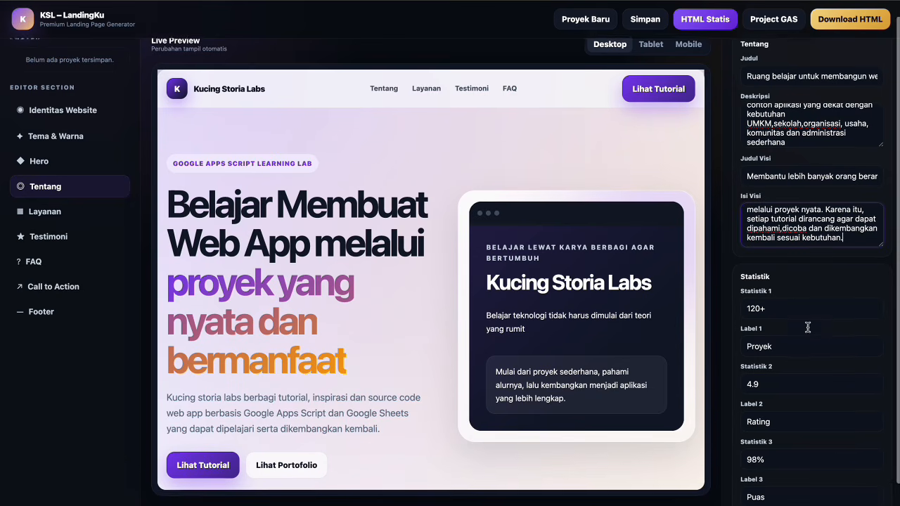
{"action": "left_click", "coordinate": [773, 285]}
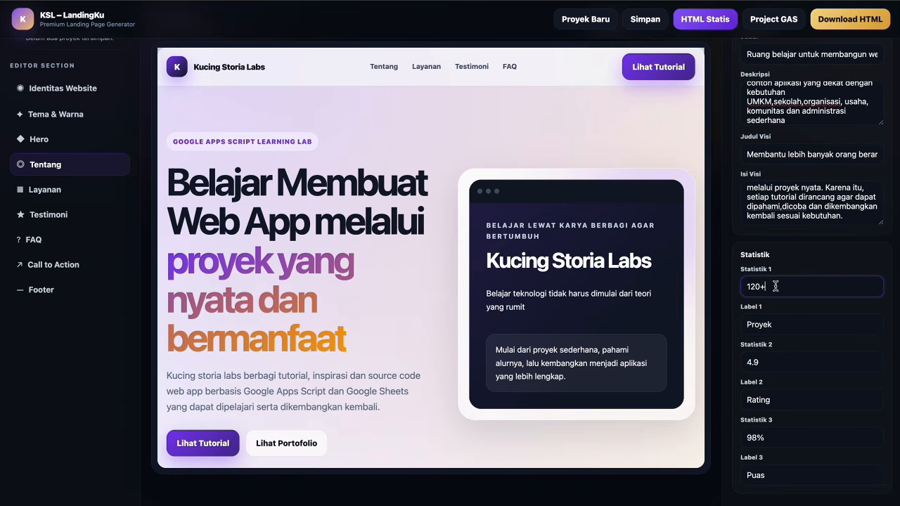
{"action": "key", "text": "ctrl+a"}
{"action": "type", "text": "50+"}
{"action": "left_click", "coordinate": [782, 323]}
{"action": "key", "text": "ctrl+a"}
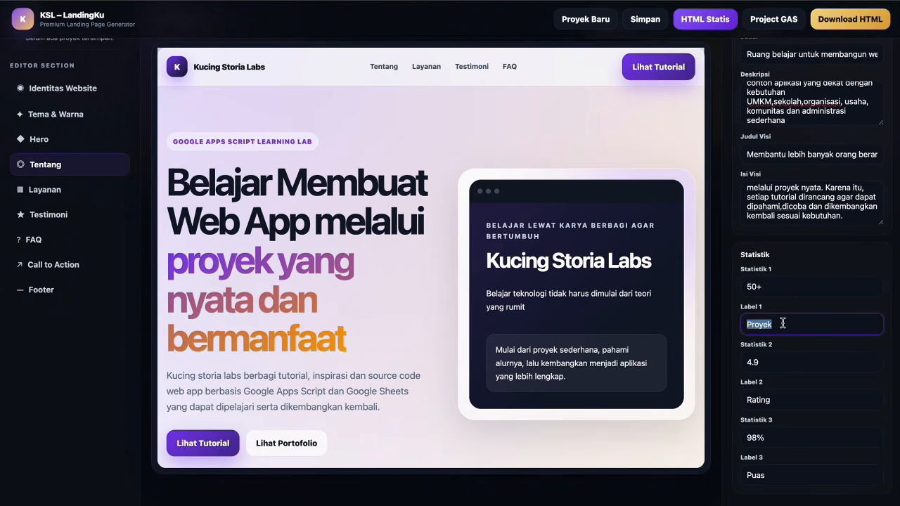
{"action": "type", "text": "Ide Web App"}
Change the second statistic from 4.9 Rating to 30+ Tutorial Proyek.
{"action": "left_click", "coordinate": [775, 364]}
{"action": "key", "text": "ctrl+a"}
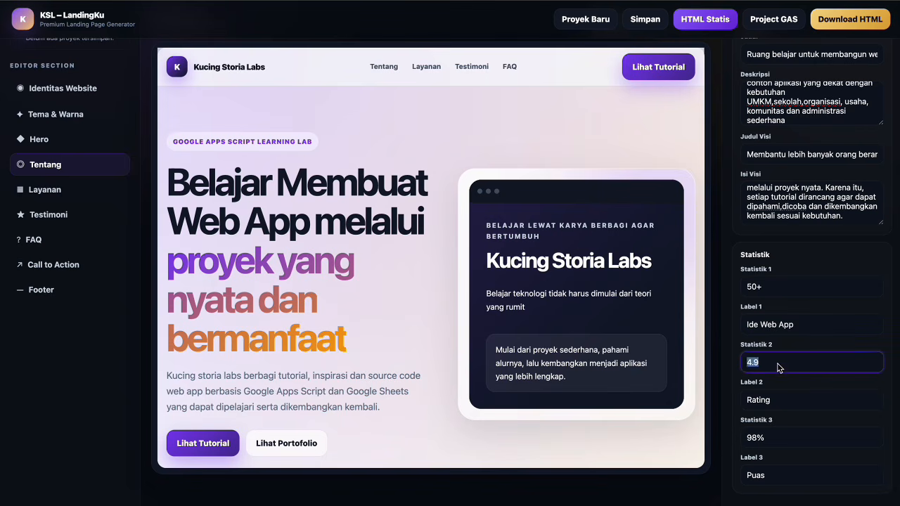
{"action": "type", "text": "30+"}
{"action": "left_click", "coordinate": [786, 400]}
{"action": "key", "text": "ctrl+a"}
{"action": "type", "text": "Tu"}
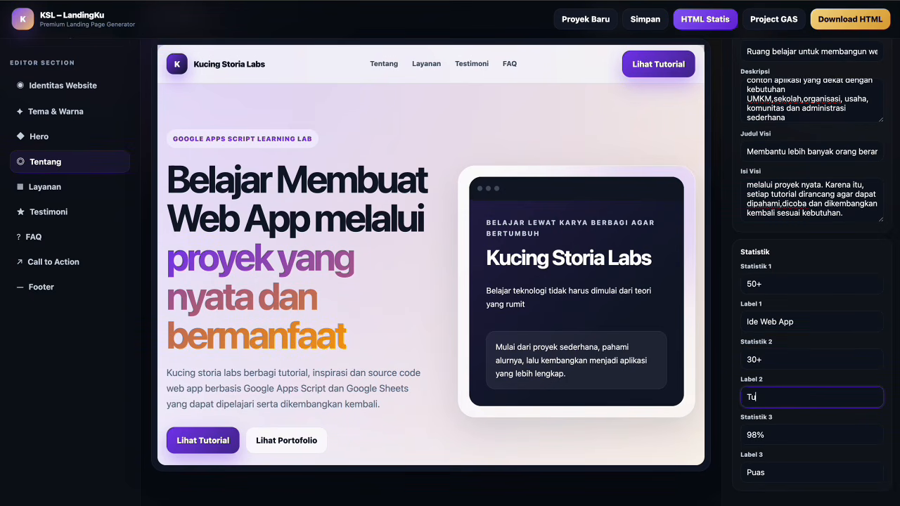
{"action": "type", "text": "torial Proyek"}
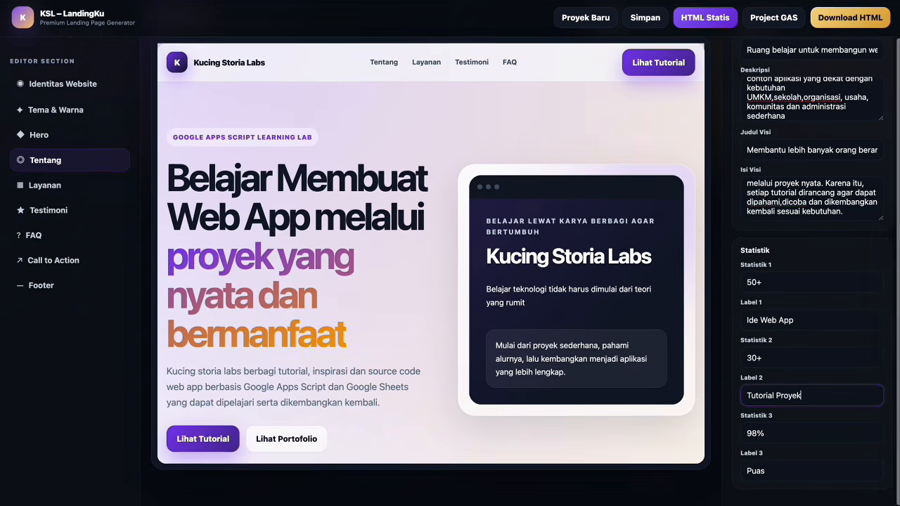
Change the third statistic from 98% Puas to 100% Belajar Gratis.
{"action": "left_click", "coordinate": [781, 436]}
{"action": "key", "text": "ctrl+a"}
{"action": "type", "text": "100%"}
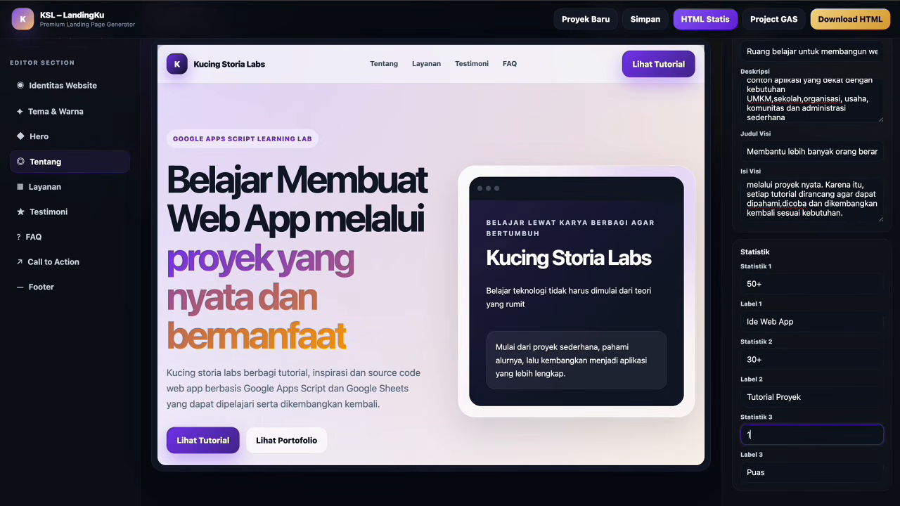
{"action": "left_click", "coordinate": [783, 469]}
{"action": "key", "text": "ctrl+a"}
{"action": "type", "text": "Belajar Gratis"}
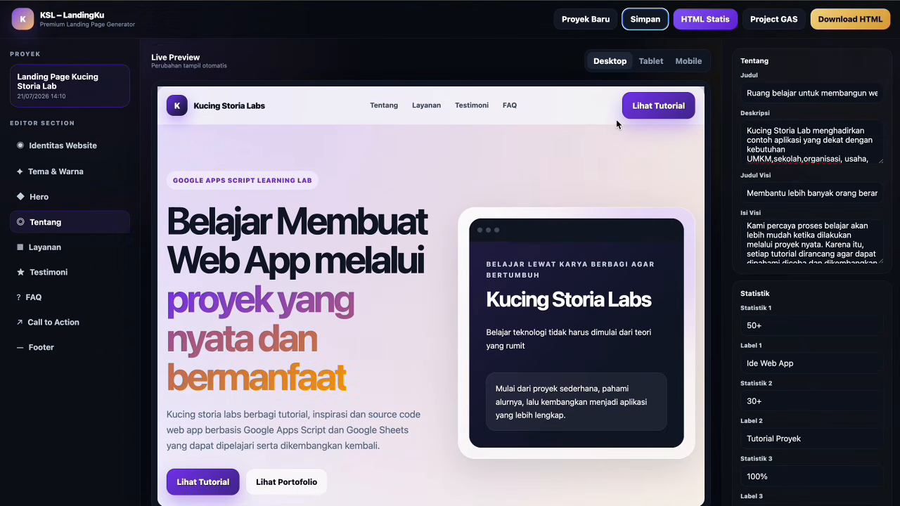
In Layanan, set the header title to 'Belajar, mencoba dan mengembangkan aplikasi sendiri'.
{"action": "left_click", "coordinate": [46, 248]}
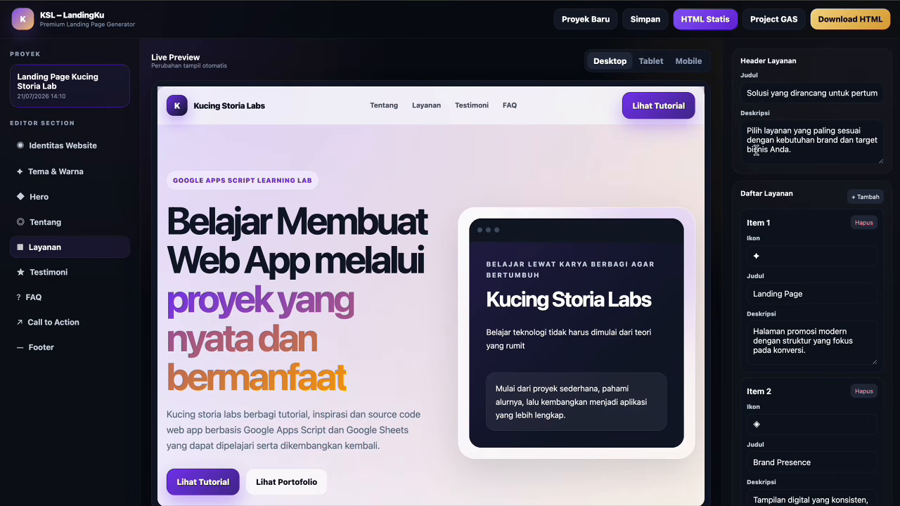
{"action": "left_click", "coordinate": [777, 101]}
{"action": "key", "text": "ctrl+a"}
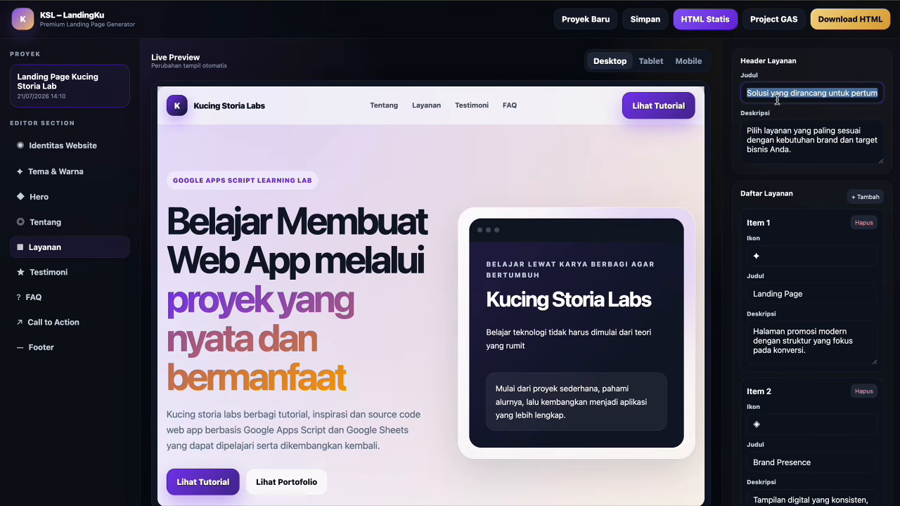
{"action": "type", "text": "Belajar"}
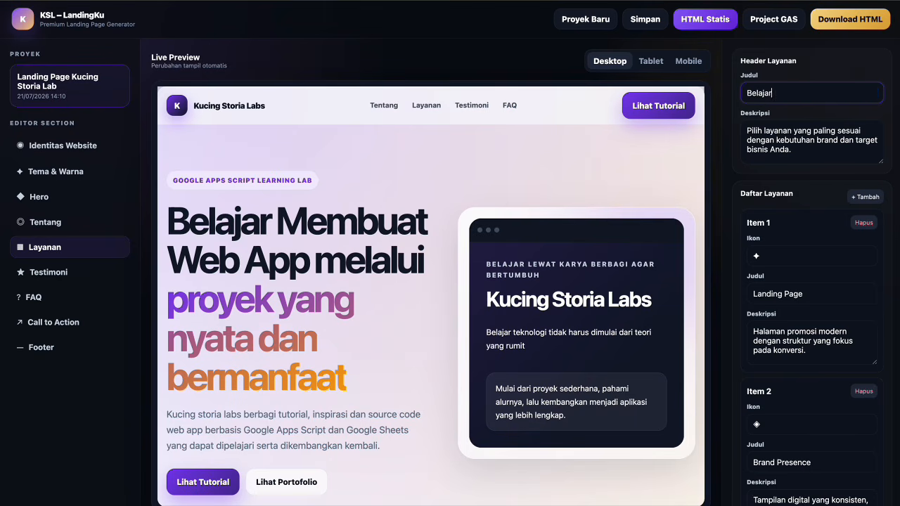
{"action": "type", "text": ", mencoba dan mengembangkan"}
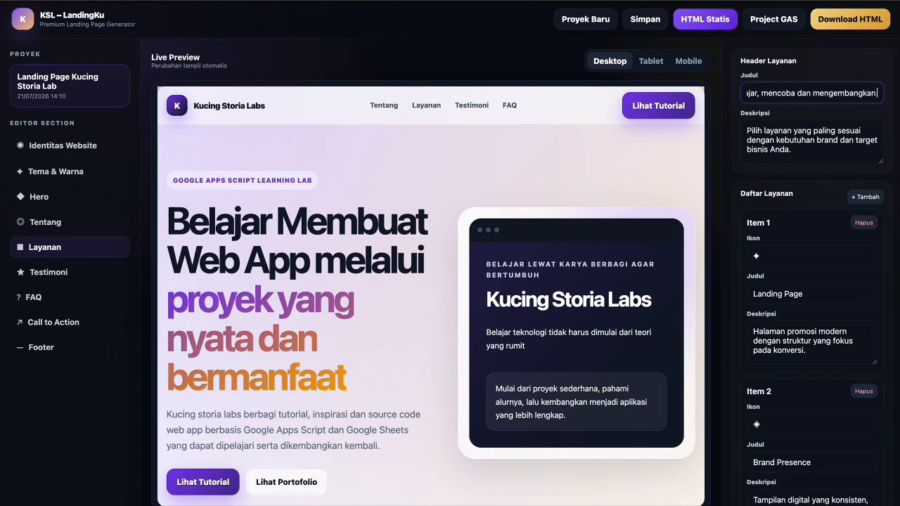
{"action": "type", "text": " aplikasi sendir"}
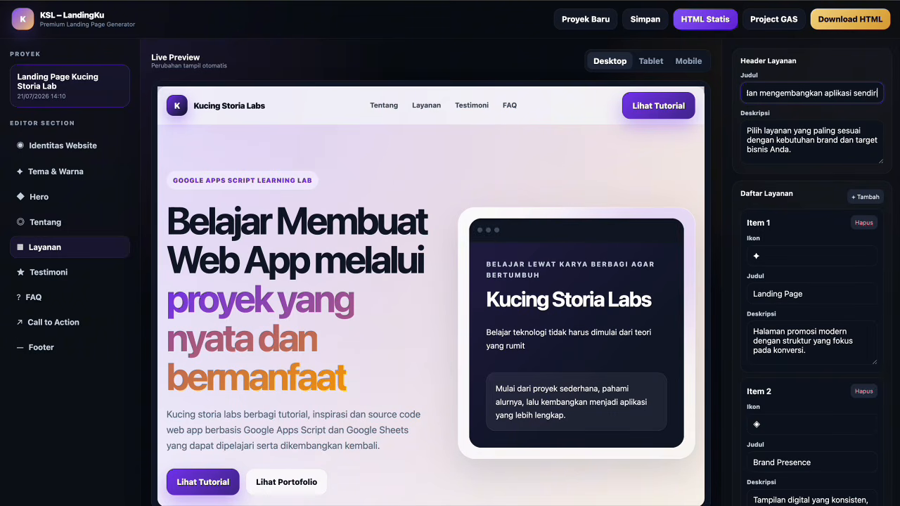
Set the header description to 'Temukan tutorial dan proyek yang dapat digunakan… inspirasi pengembangan aplikasi'.
{"action": "left_click", "coordinate": [769, 149]}
{"action": "key", "text": "ctrl+a"}
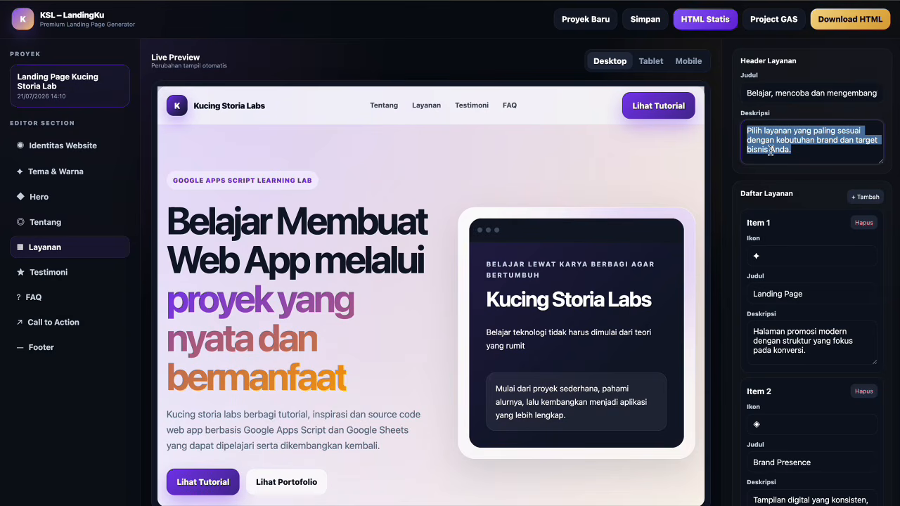
{"action": "type", "text": "Te"}
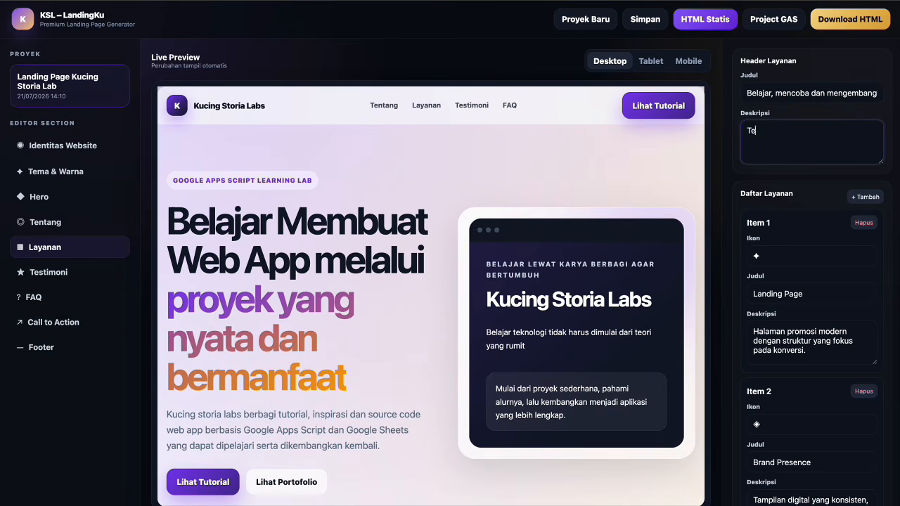
{"action": "type", "text": "mukan tutorial dan proyek u"}
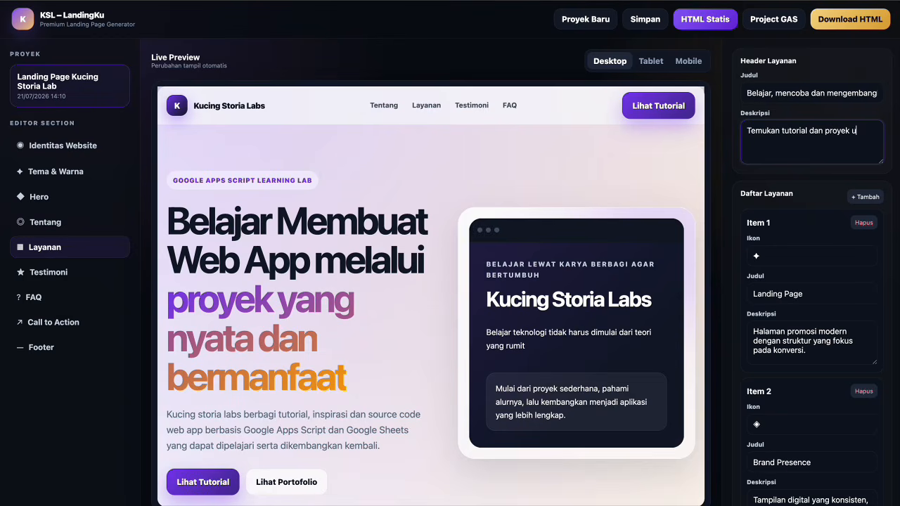
{"action": "type", "text": " yang"}
{"action": "key", "text": "BackSpace"}
{"action": "key", "text": "BackSpace"}
{"action": "type", "text": "ng dapat digunakan sebagai bahan"}
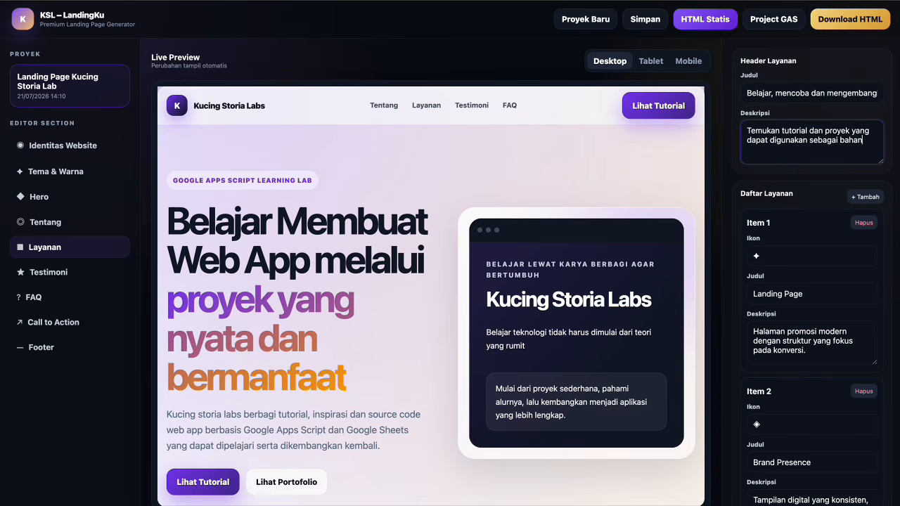
{"action": "type", "text": " belajar maupun inspirasi"}
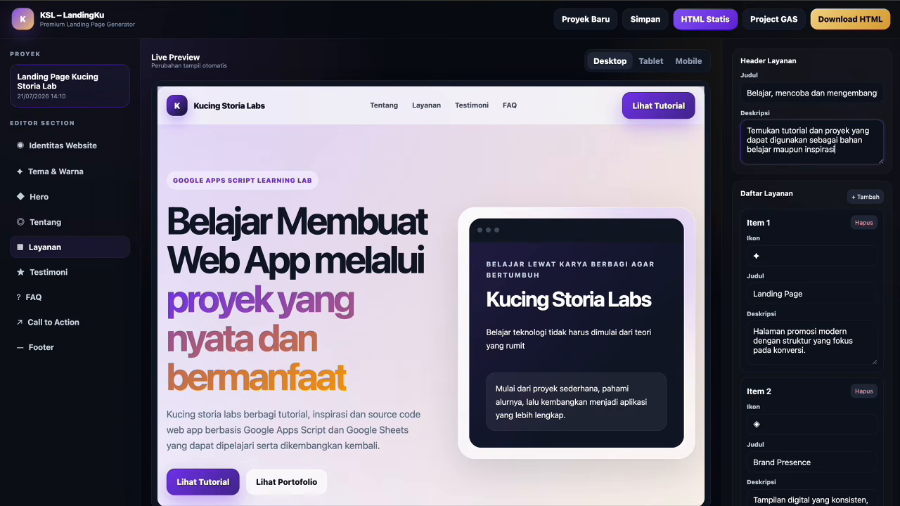
{"action": "type", "text": " pengembangan"}
{"action": "type", "text": "aplikasi."}
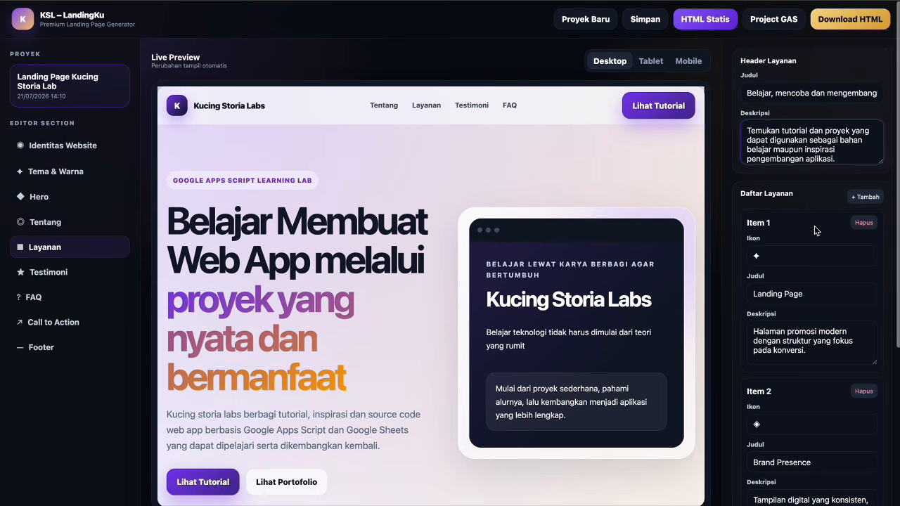
Clear the stray selection and rename Item 1 from Landing Page to 'Tutorial Step by step'.
{"action": "left_click", "coordinate": [801, 197]}
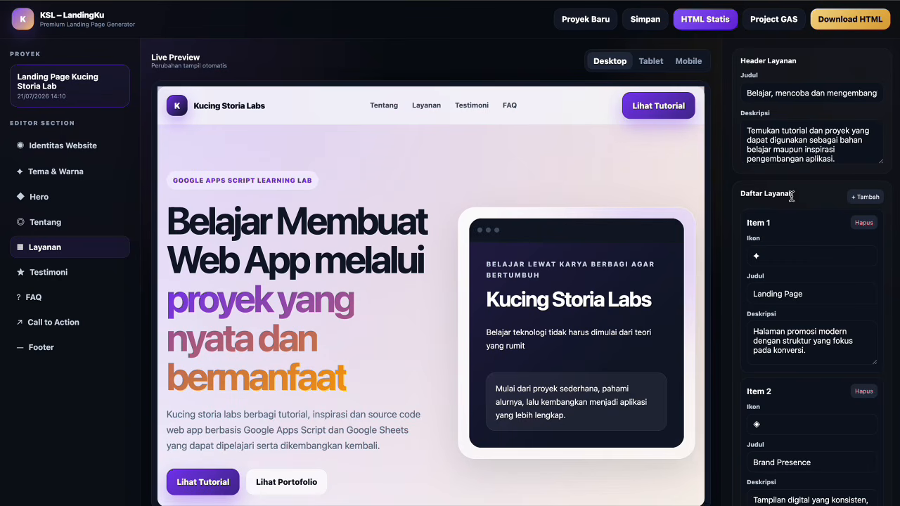
{"action": "key", "text": "ctrl+a"}
{"action": "left_click", "coordinate": [804, 194]}
{"action": "left_click_drag", "start_coordinate": [805, 195], "coordinate": [770, 197]}
{"action": "left_click", "coordinate": [789, 222]}
{"action": "left_click", "coordinate": [821, 301]}
{"action": "left_click_drag", "start_coordinate": [774, 293], "coordinate": [711, 287]}
{"action": "key", "text": "ctrl+a"}
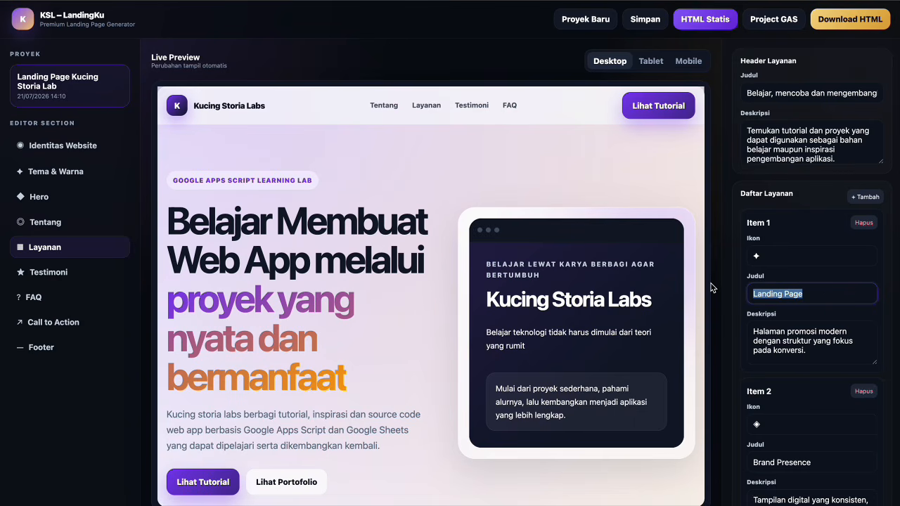
{"action": "type", "text": "Tutorial "}
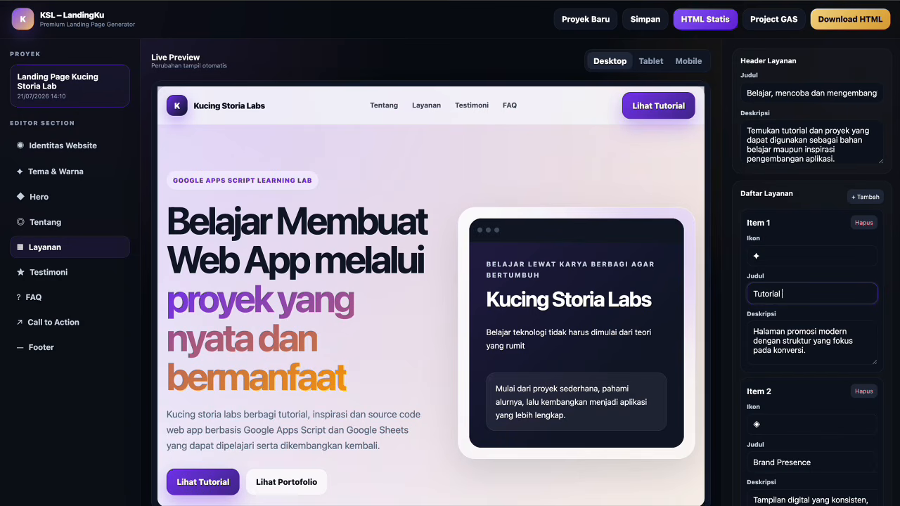
{"action": "type", "text": "Step by step"}
Set Item 1's description to 'Penjelasan pembuatan web app dilakukan secara bertahap… oleh pemula'.
{"action": "left_click", "coordinate": [766, 258]}
{"action": "left_click", "coordinate": [793, 336]}
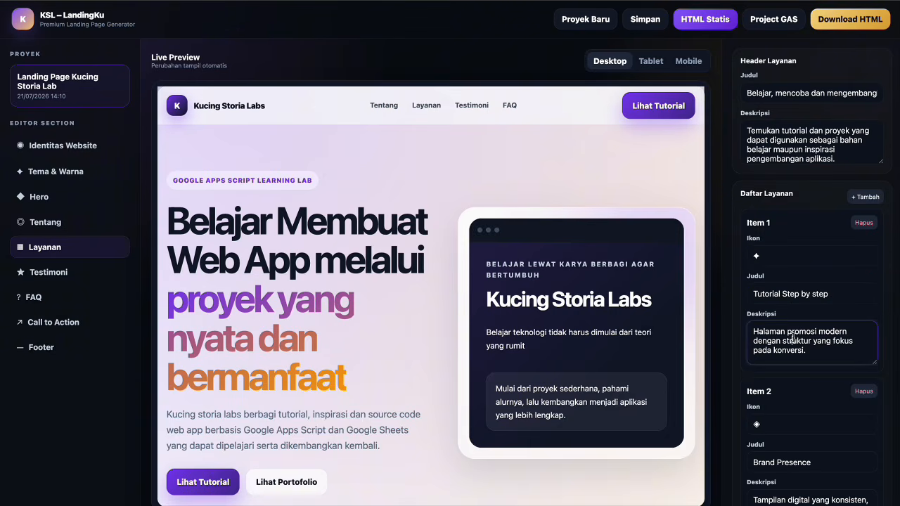
{"action": "key", "text": "ctrl+a"}
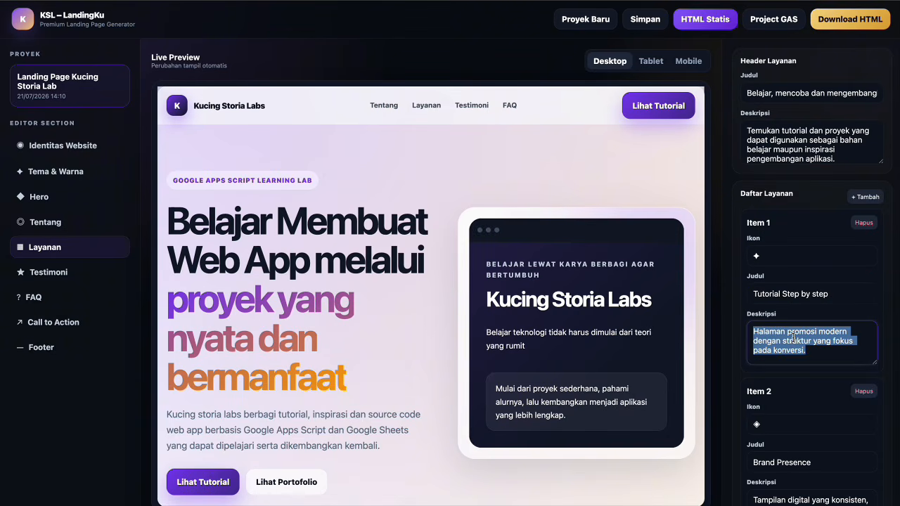
{"action": "type", "text": "Penjelasan "}
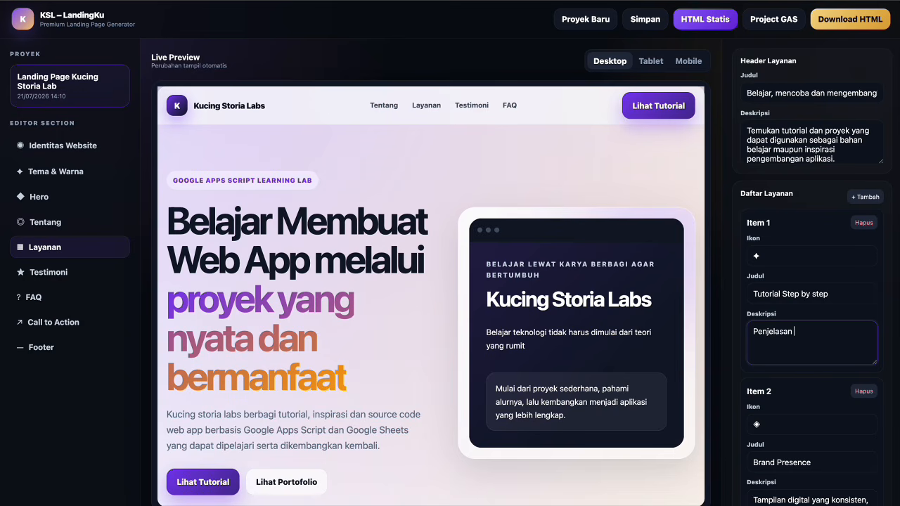
{"action": "type", "text": "op"}
{"action": "key", "text": "BackSpace"}
{"action": "type", "text": "pembuatan web app dilakuka"}
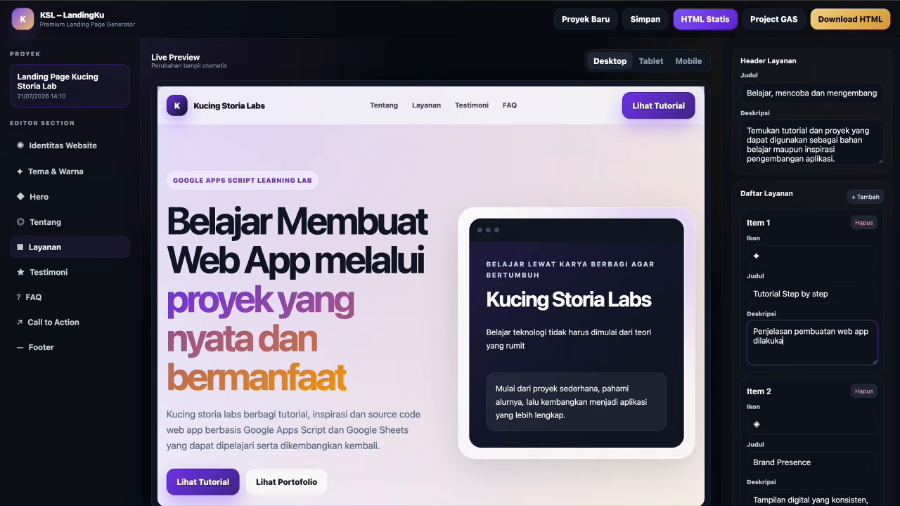
{"action": "type", "text": "n secara bertahap agar leb"}
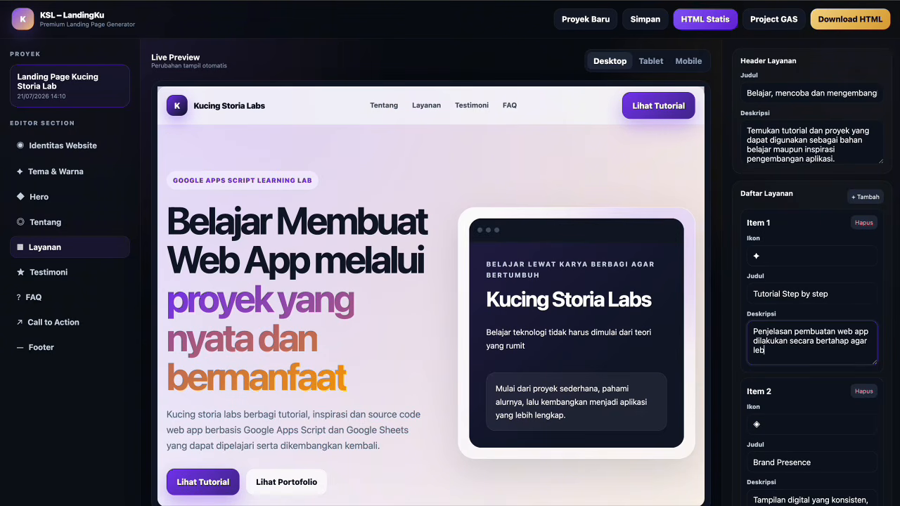
{"action": "type", "text": "ih mudah diikuti oleh pemula"}
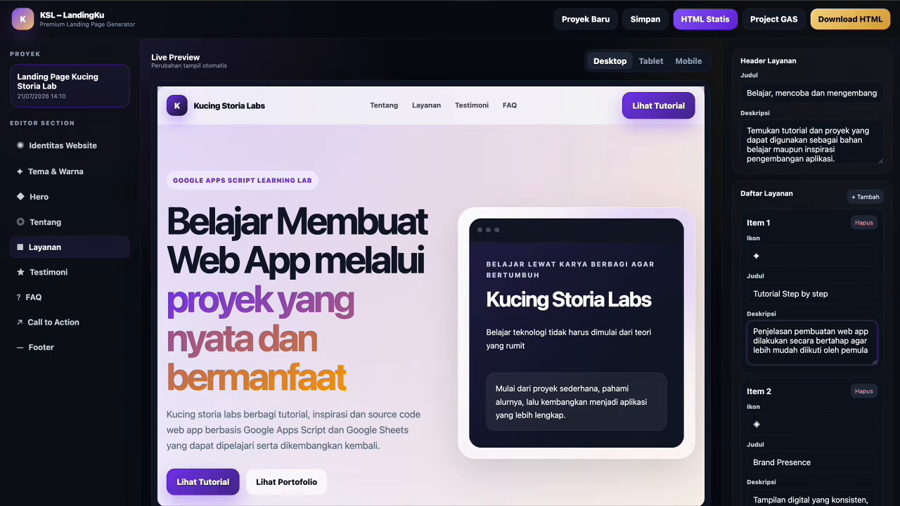
{"action": "scroll", "coordinate": [800, 358], "scroll_direction": "down", "scroll_amount": 1}
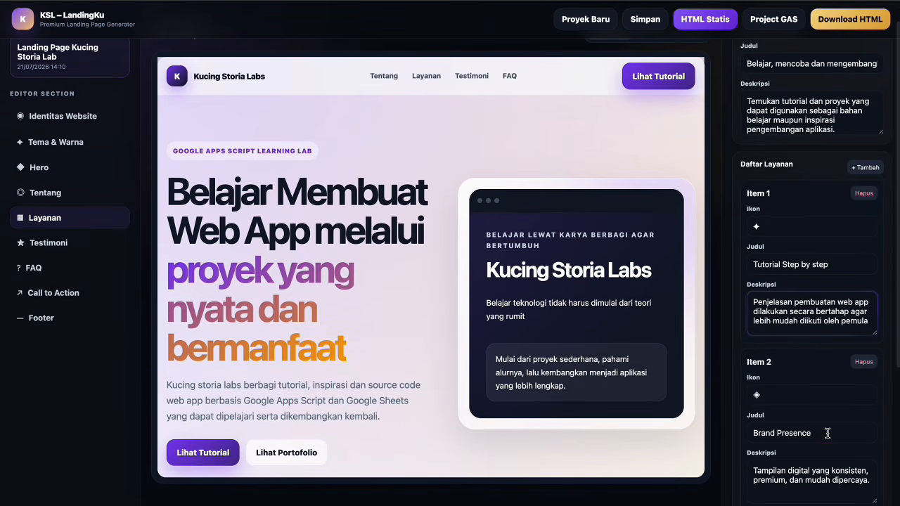
Rename Item 2 from Brand Presence to 'Source code Siap Belajar'.
{"action": "left_click", "coordinate": [827, 434]}
{"action": "scroll", "coordinate": [828, 433], "scroll_direction": "down", "scroll_amount": 1}
{"action": "key", "text": "super+a"}
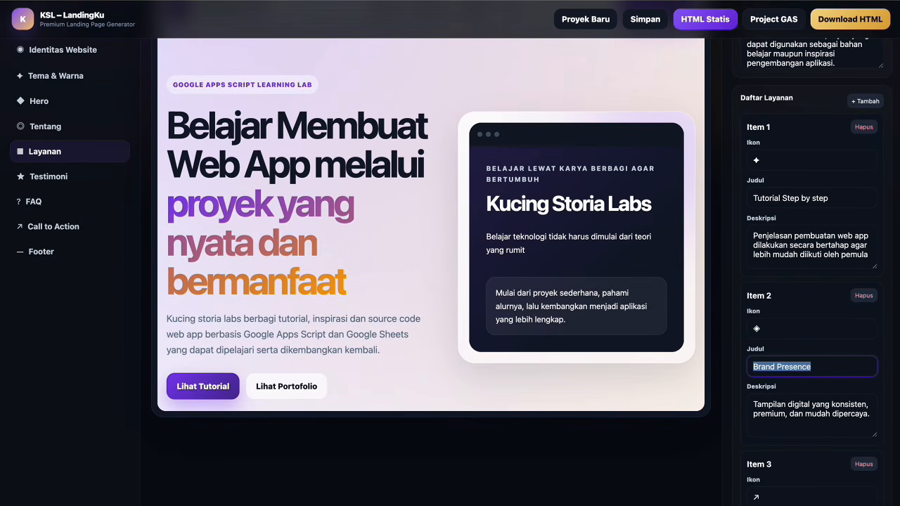
{"action": "type", "text": "Source code"}
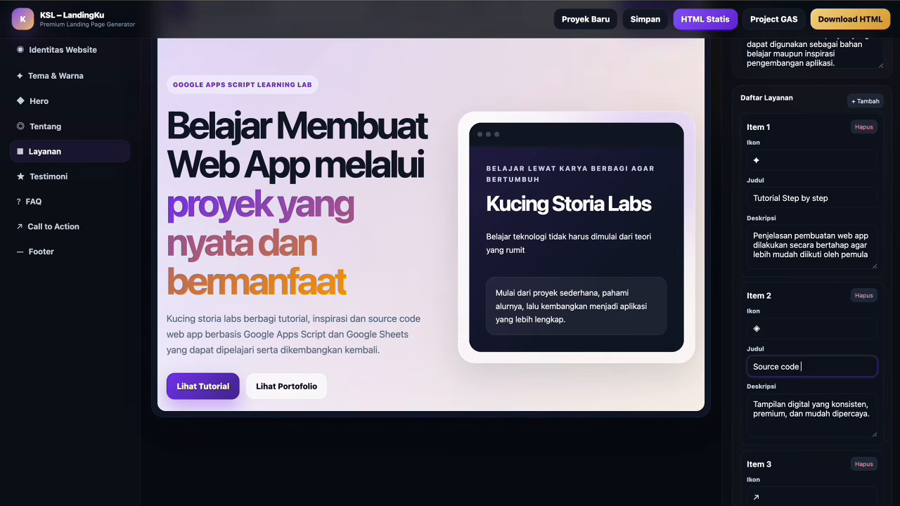
{"action": "type", "text": " Siap Be;ai"}
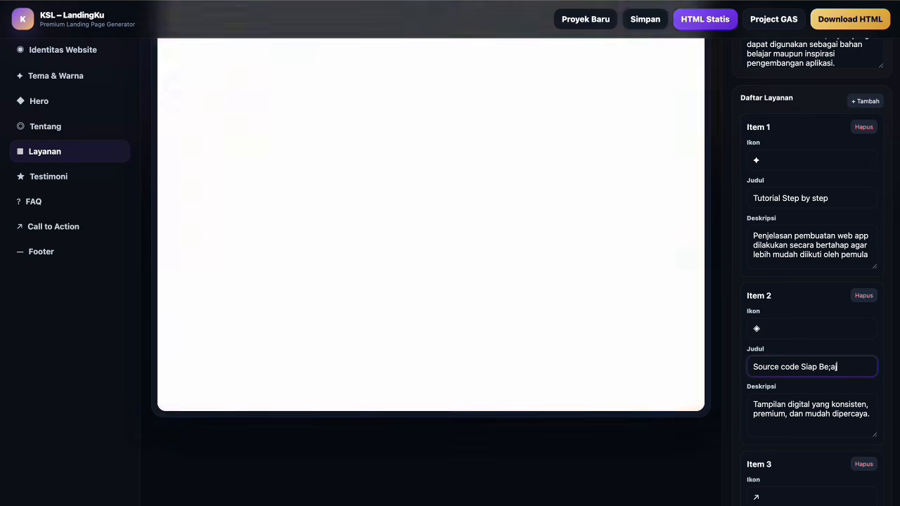
{"action": "key", "text": "BackSpace"}
{"action": "key", "text": "BackSpace"}
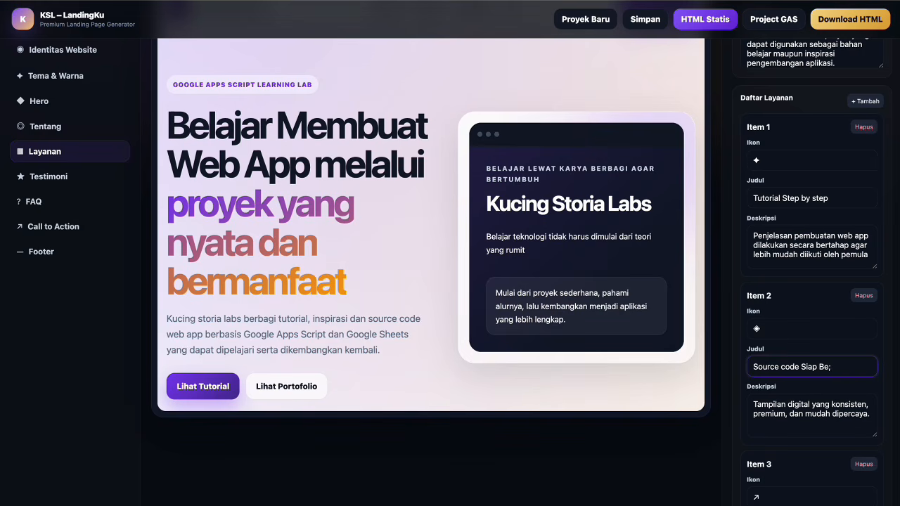
{"action": "type", "text": "lajar"}
Replace Item 1's description with 'Kode dapat dipelajari, diuji dan dikembangkan… proyek masing-masing'.
{"action": "left_click", "coordinate": [817, 261]}
{"action": "key", "text": "ctrl+a"}
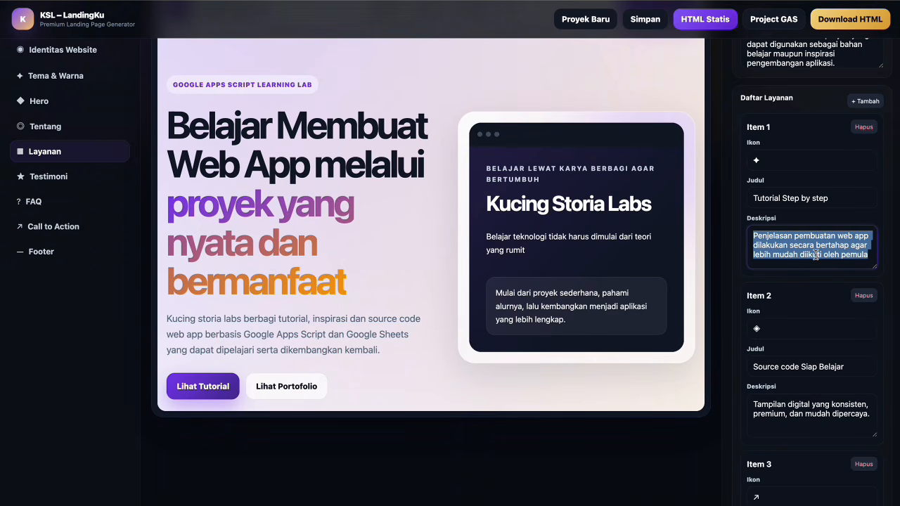
{"action": "type", "text": "Kode dapa"}
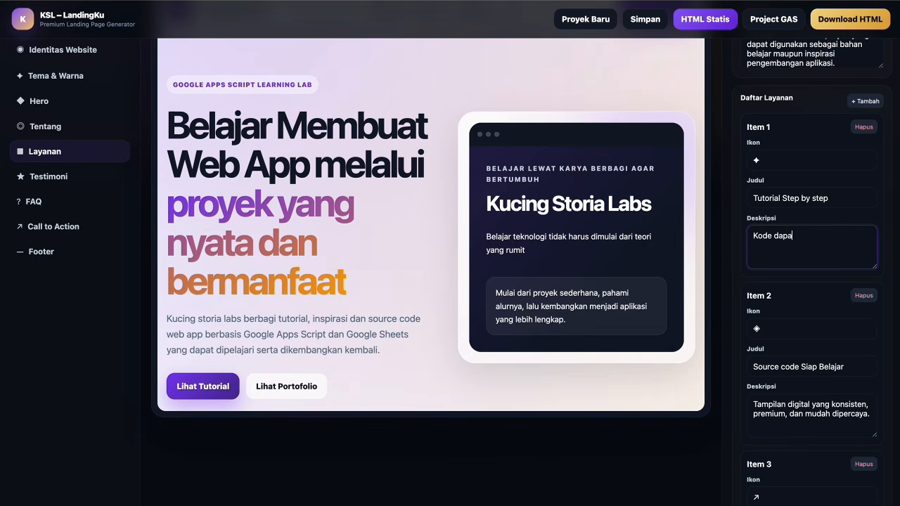
{"action": "type", "text": "t dipelajari, diuji dan dikemb"}
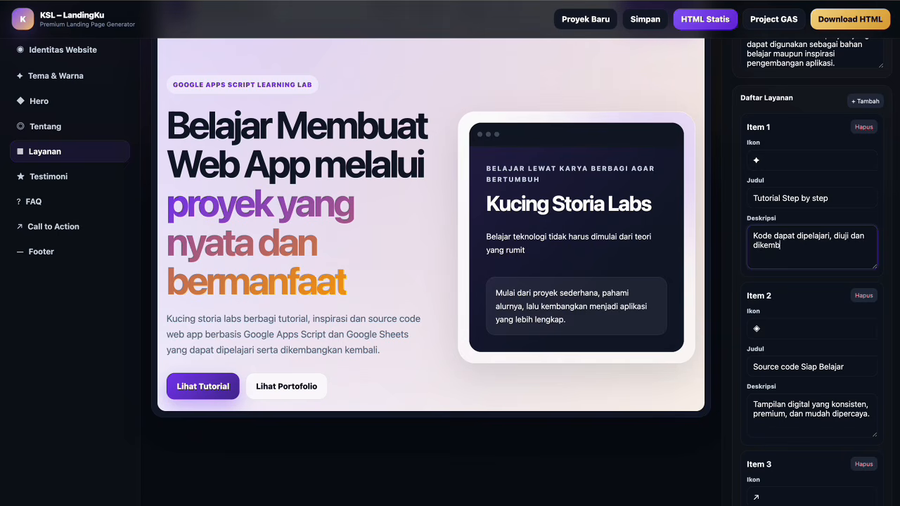
{"action": "type", "text": "angkan kembali sesua"}
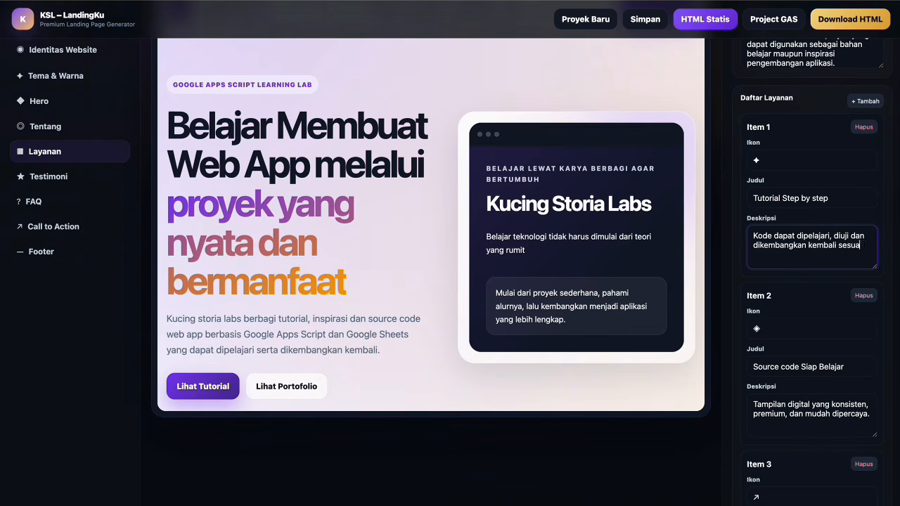
{"action": "type", "text": "i kebutuhan proyek masing masing"}
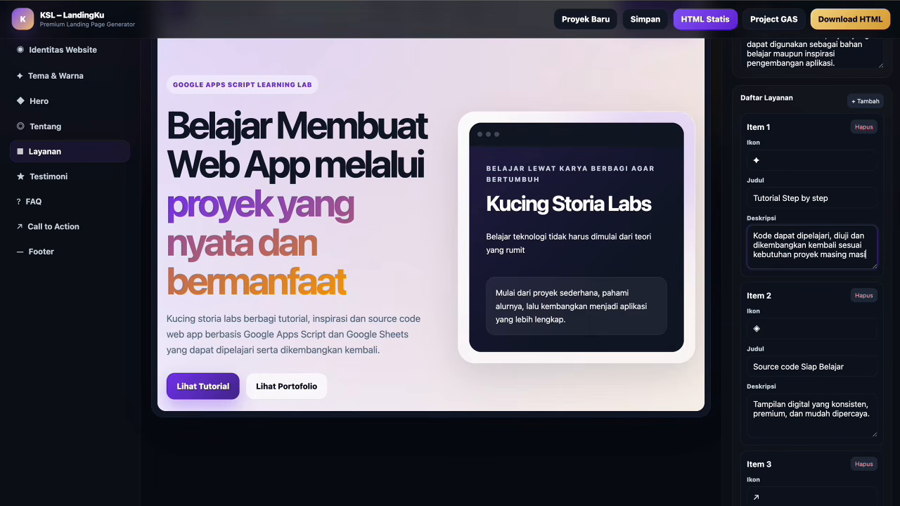
{"action": "key", "text": "BackSpace"}
{"action": "key", "text": "BackSpace"}
{"action": "key", "text": "BackSpace"}
{"action": "key", "text": "BackSpace"}
{"action": "key", "text": "BackSpace"}
{"action": "key", "text": "BackSpace"}
{"action": "type", "text": "-masing"}
Retitle the third service from Responsive Design to 'Inspirasi Web App'.
{"action": "scroll", "coordinate": [864, 317], "scroll_direction": "down", "scroll_amount": 2}
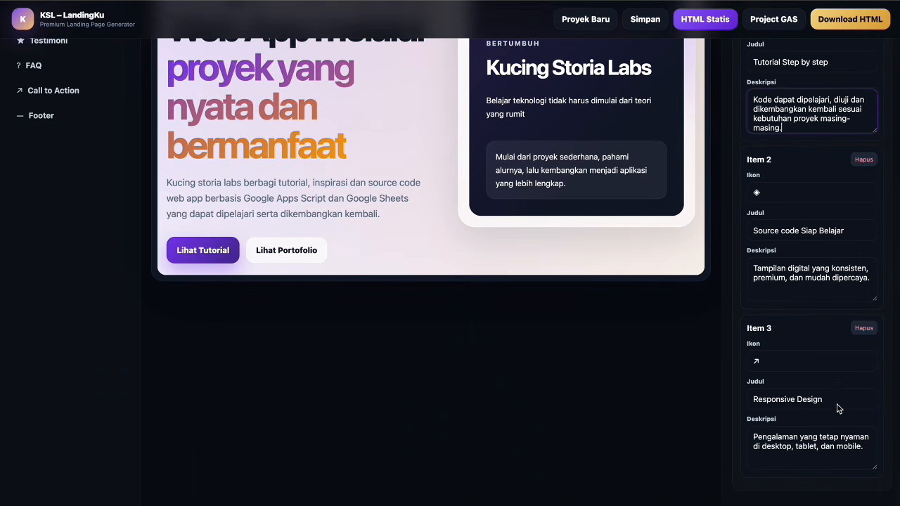
{"action": "left_click", "coordinate": [838, 405]}
{"action": "key", "text": "ctrl+a"}
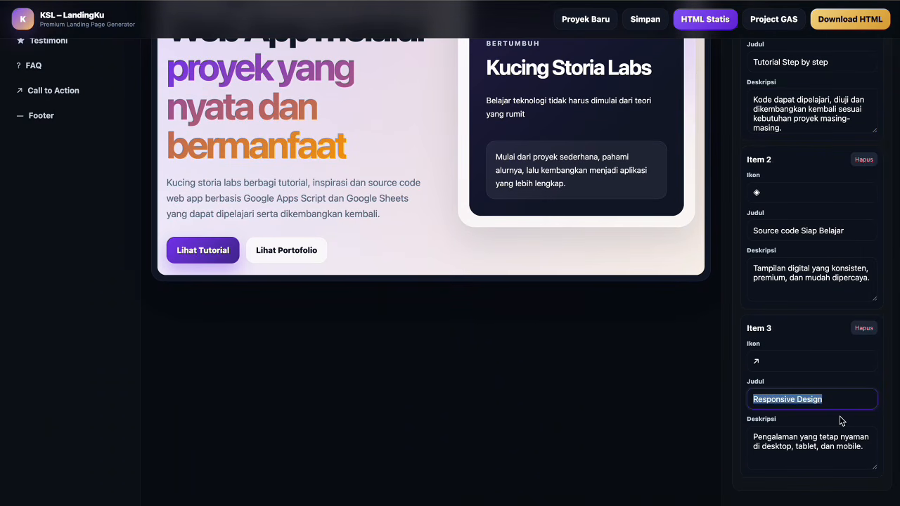
{"action": "type", "text": "Inspir"}
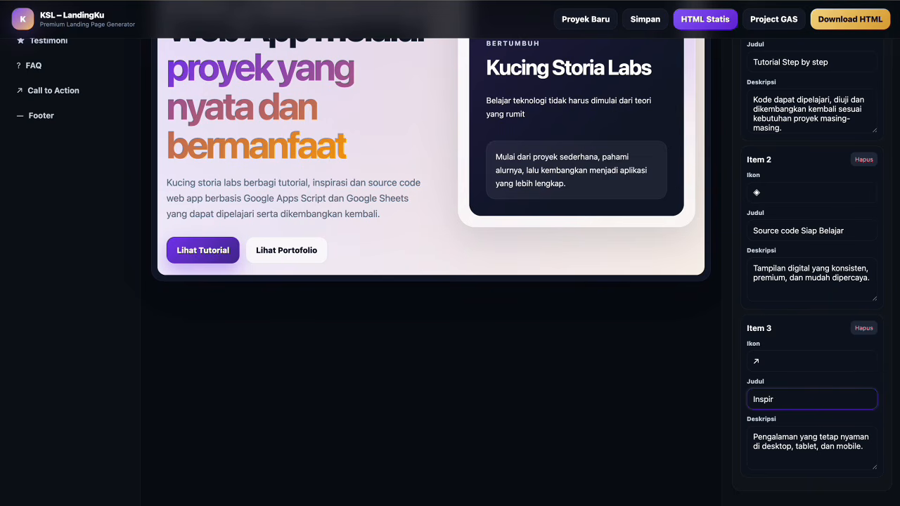
{"action": "type", "text": "asi Web App"}
Replace the third service's description with app ideas for UMKM, schools, communities, administration and finance.
{"action": "left_click", "coordinate": [814, 437]}
{"action": "key", "text": "ctrl+a"}
{"action": "type", "text": "Beragam "}
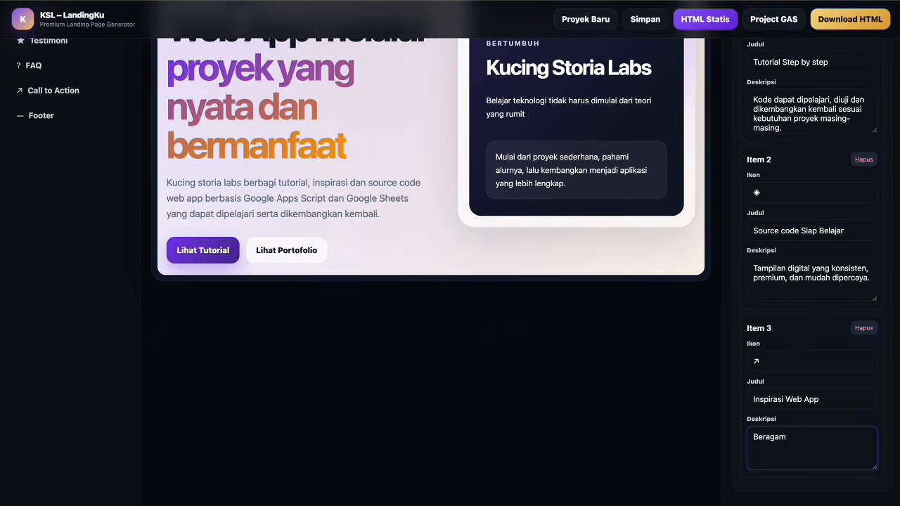
{"action": "type", "text": "ide aplikasi UMKM, Sekol"}
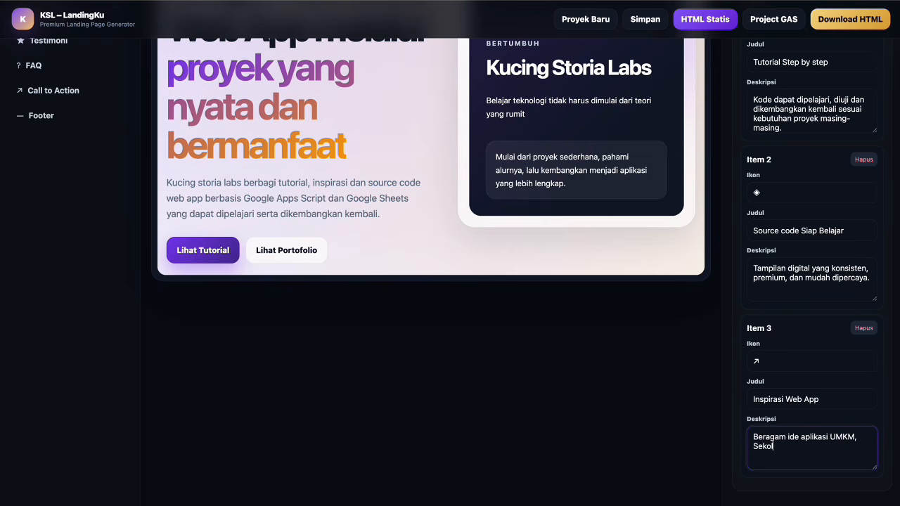
{"action": "type", "text": "ah,Komunitas, admibnistra"}
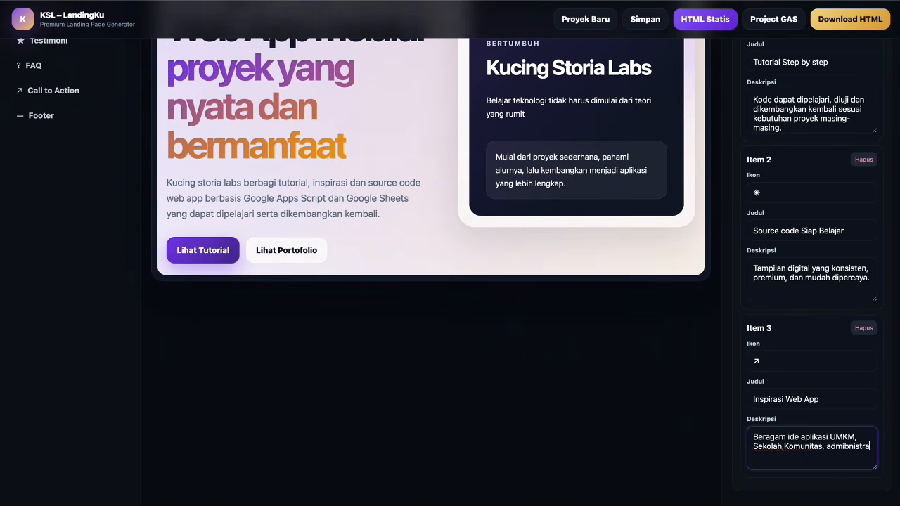
{"action": "type", "text": "si,keuangan dan ke"}
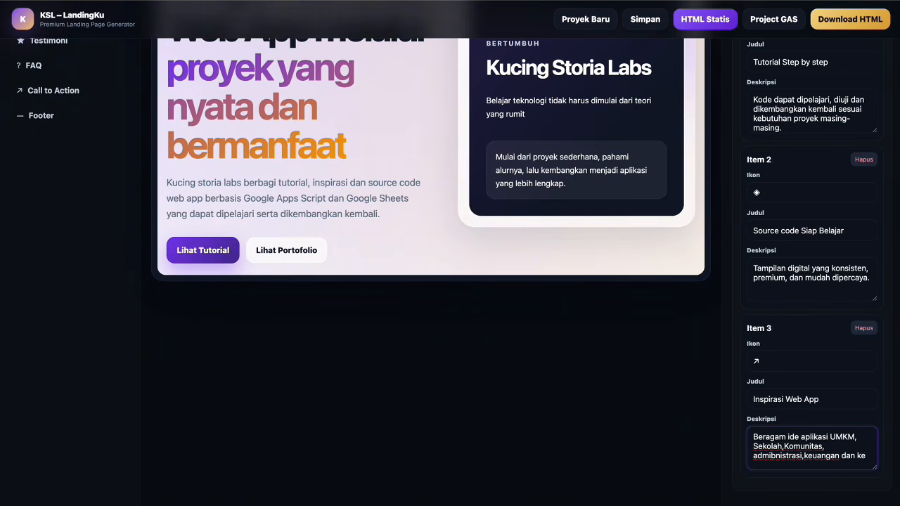
{"action": "type", "text": "butuhan lainnya"}
Add a fourth service item titled 'Pengembangan Fitur'.
{"action": "scroll", "coordinate": [815, 390], "scroll_direction": "up", "scroll_amount": 3}
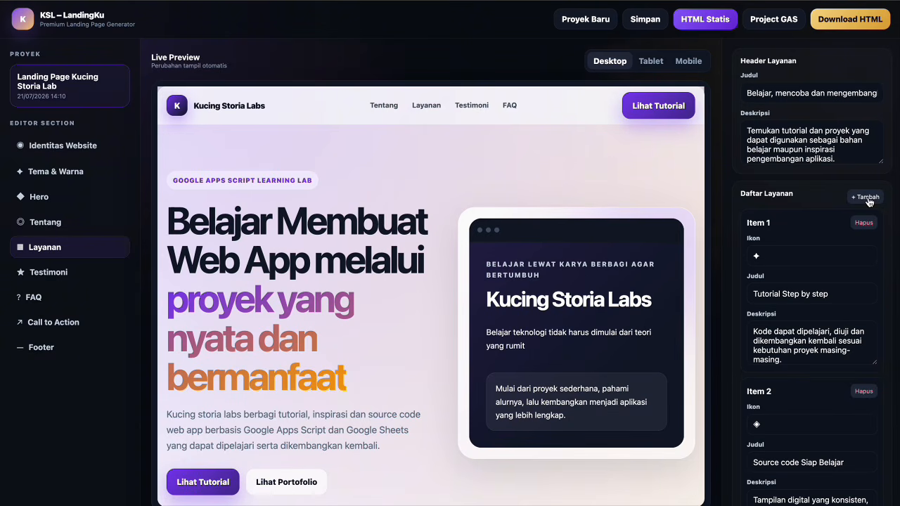
{"action": "left_click", "coordinate": [869, 199]}
{"action": "scroll", "coordinate": [834, 291], "scroll_direction": "down", "scroll_amount": 5}
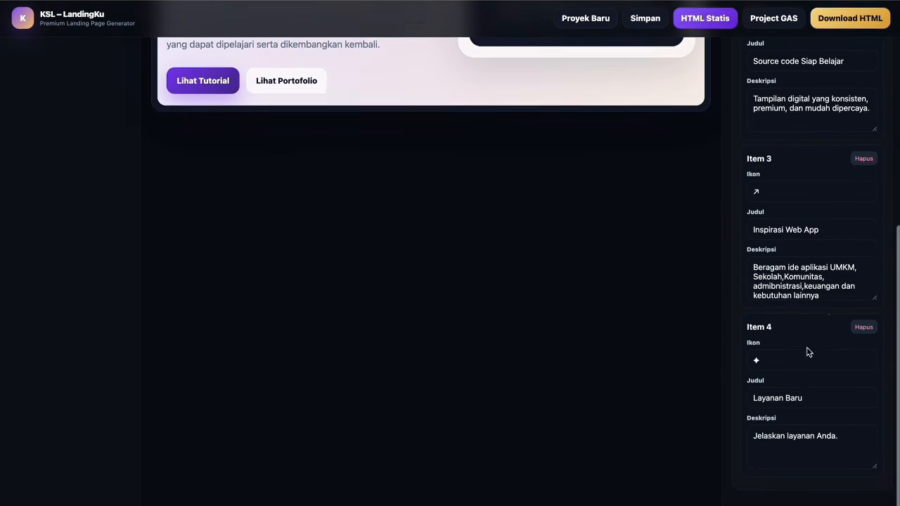
{"action": "left_click", "coordinate": [815, 401]}
{"action": "key", "text": "ctrl+a"}
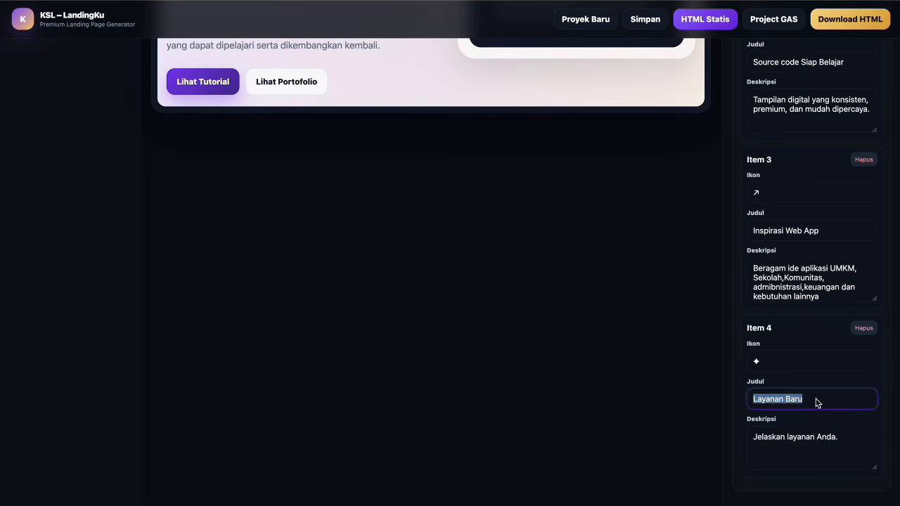
{"action": "type", "text": "Pengembangan Fitur"}
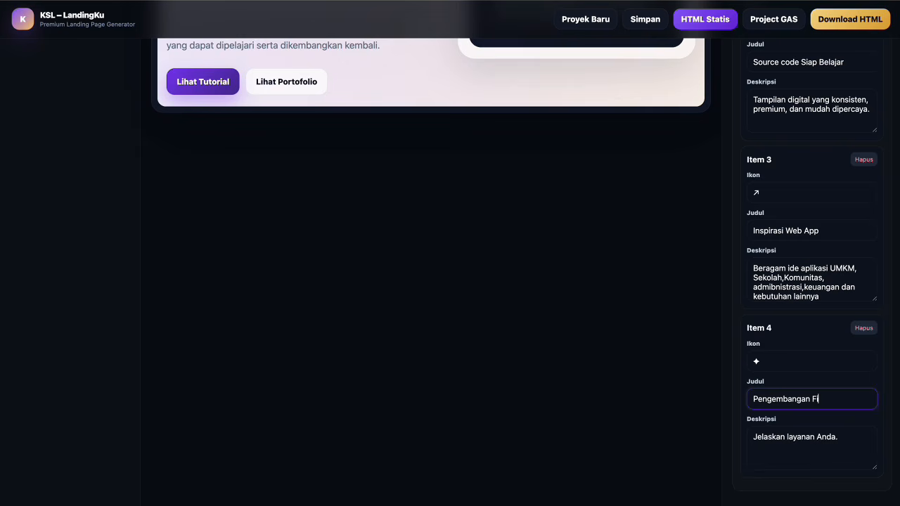
Describe the fourth service as extendable projects with login, dashboard, reports, PDF, Excel and pagination.
{"action": "left_click", "coordinate": [803, 447]}
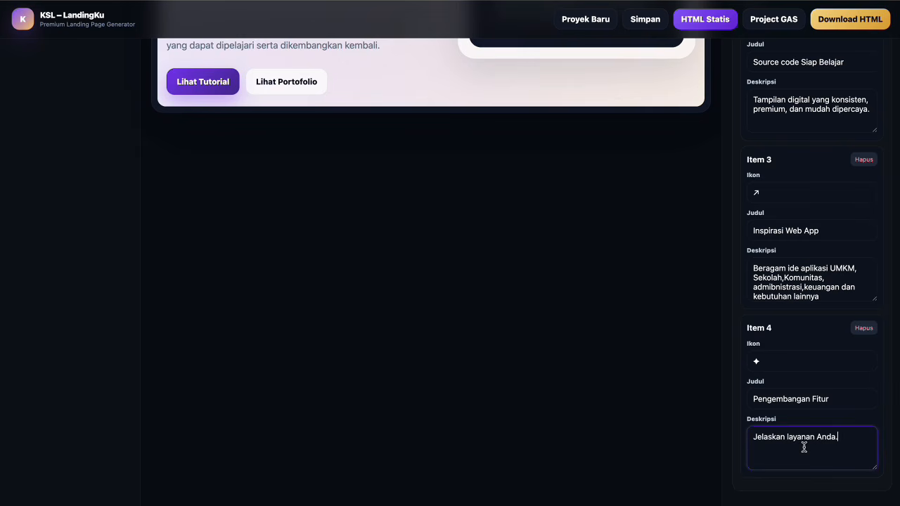
{"action": "key", "text": "ctrl+a"}
{"action": "type", "text": "Setiap proyek dapat dikem,b"}
{"action": "key", "text": "BackSpace"}
{"action": "key", "text": "BackSpace"}
{"action": "type", "text": "bangkan dengan logi"}
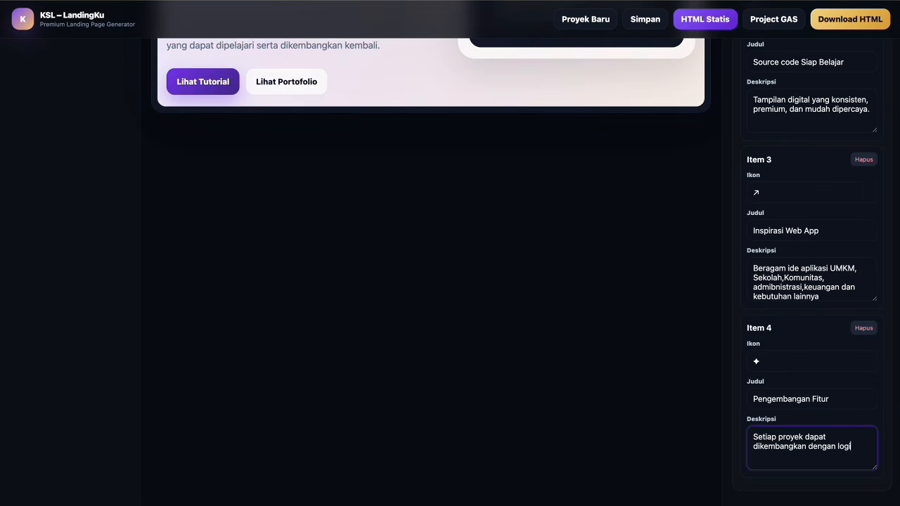
{"action": "type", "text": "n,dashboard, lap"}
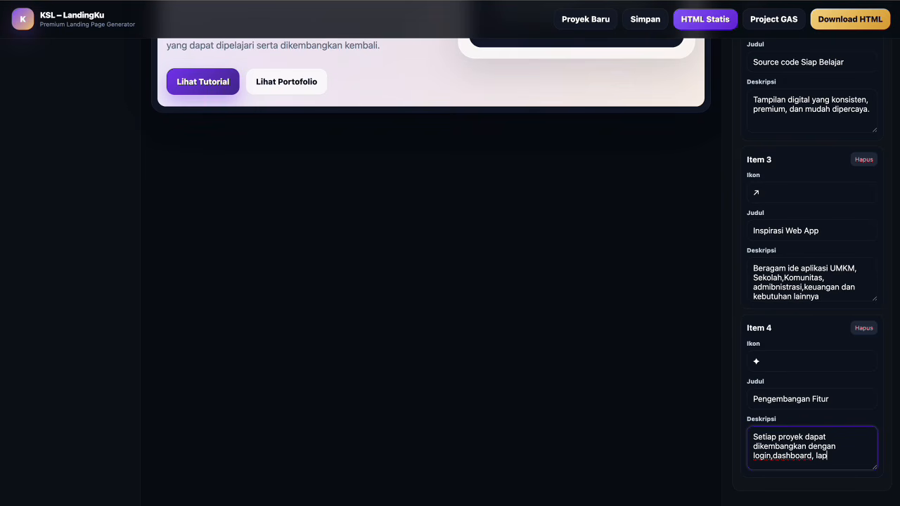
{"action": "type", "text": "oran ,PDF,Excel,paginatio"}
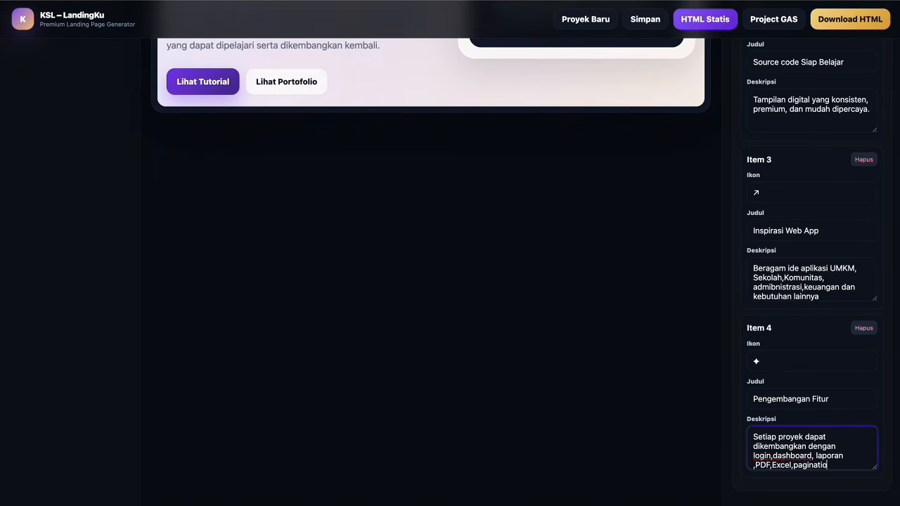
{"action": "type", "text": "n dan fitur"}
{"action": "type", "text": "tambahan lain"}
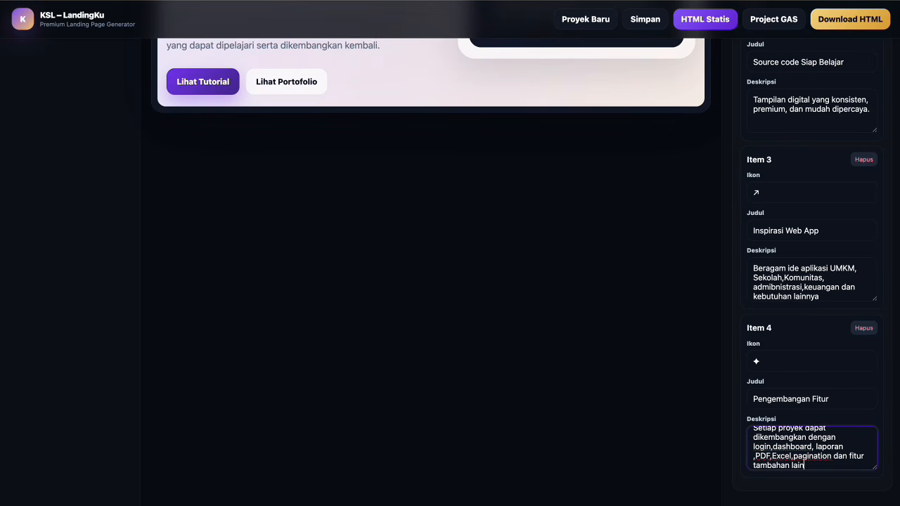
{"action": "type", "text": "nya."}
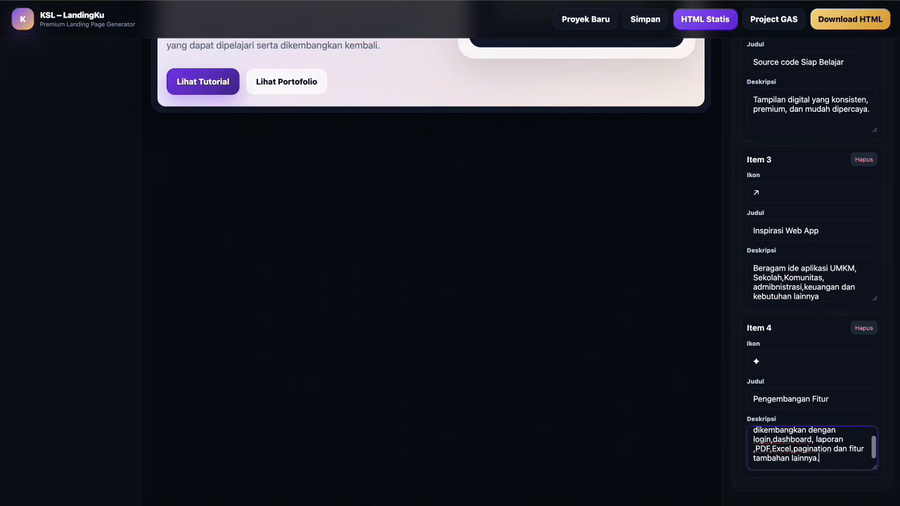
Switch to the Testimoni section settings.
{"action": "scroll", "coordinate": [820, 354], "scroll_direction": "up", "scroll_amount": 2}
{"action": "scroll", "coordinate": [819, 354], "scroll_direction": "up", "scroll_amount": 5}
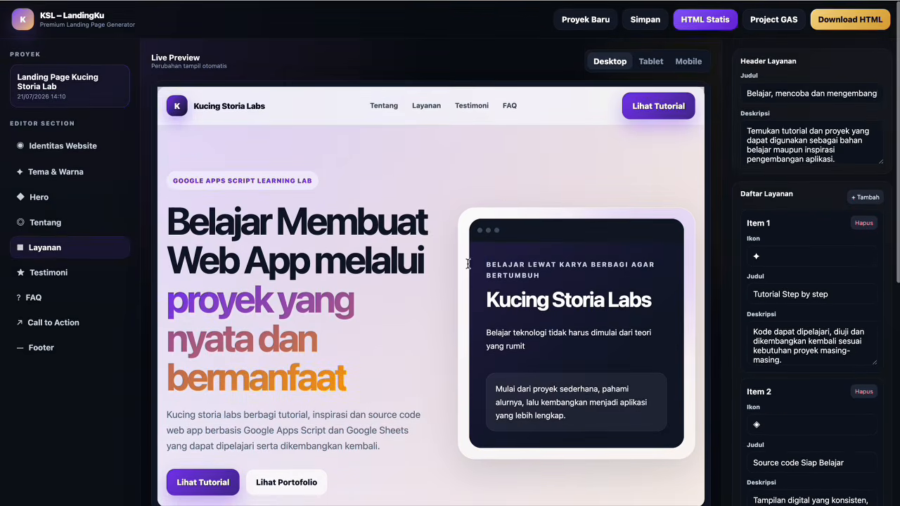
{"action": "left_click", "coordinate": [63, 274]}
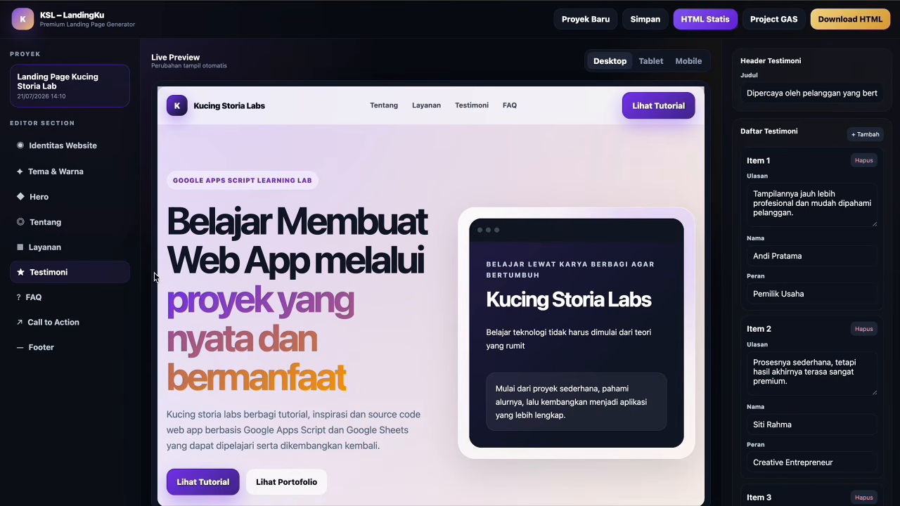
Replace the first review with one about easy Google Apps Script tutorials from real projects.
{"action": "left_click", "coordinate": [794, 199]}
{"action": "key", "text": "ctrl+a"}
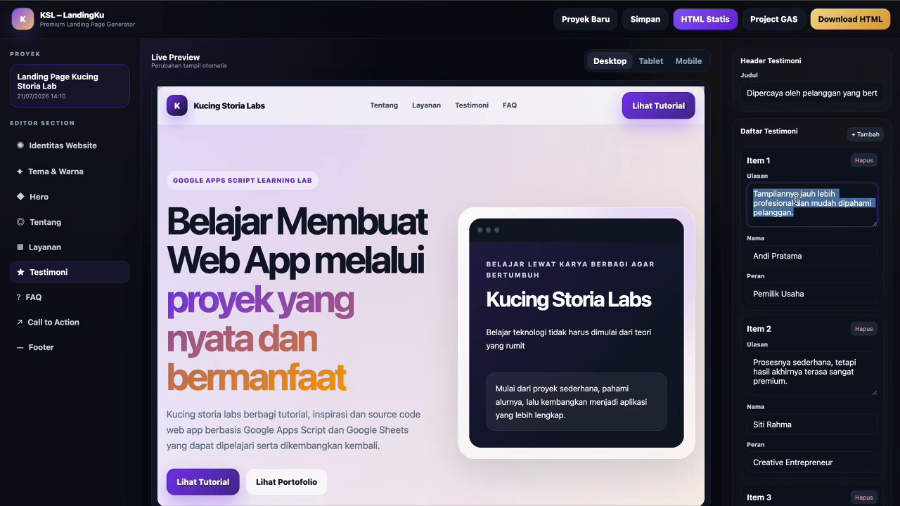
{"action": "type", "text": "Tutoei"}
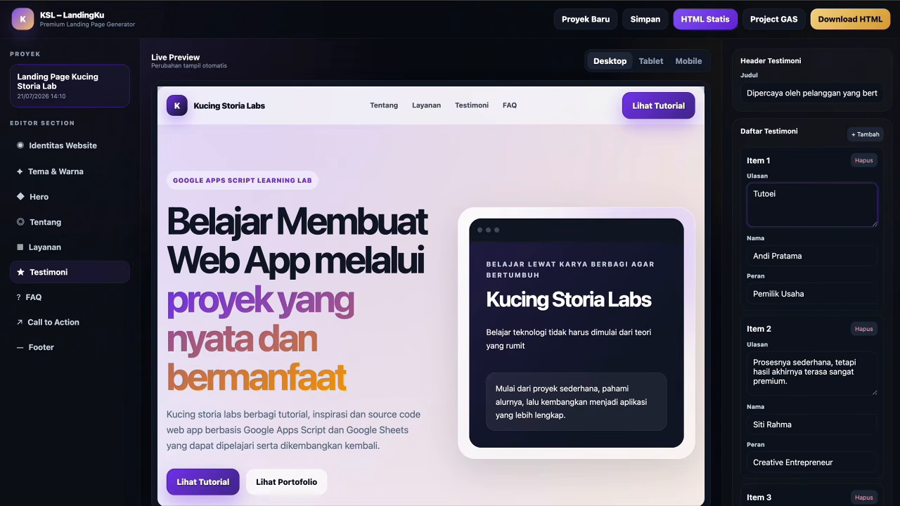
{"action": "type", "text": "alnialnya mudah diikuti dan memban"}
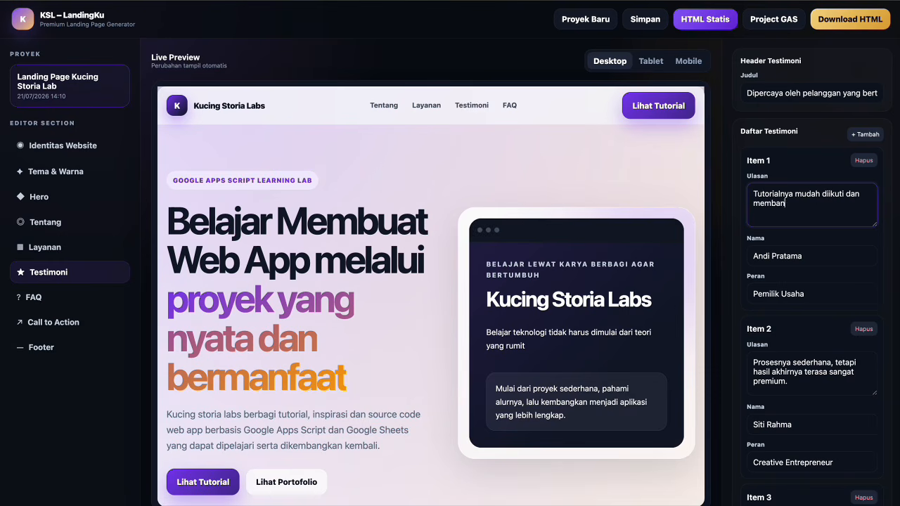
{"action": "type", "text": "tu saya memanhami alur"}
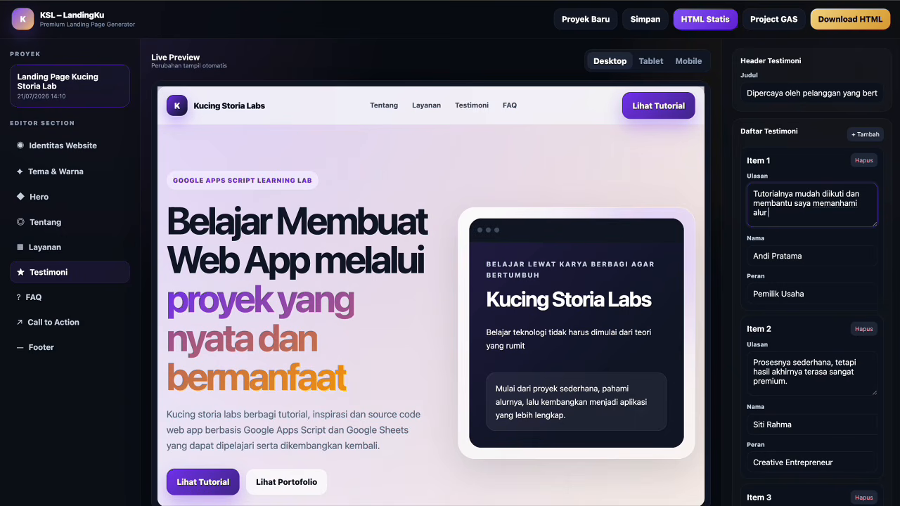
{"action": "type", "text": " Google APps"}
{"action": "key", "text": "BackSpace"}
{"action": "key", "text": "BackSpace"}
{"action": "type", "text": "PPS"}
{"action": "key", "text": "BackSpace"}
{"action": "key", "text": "BackSpace"}
{"action": "key", "text": "BackSpace"}
{"action": "type", "text": "pps Script sda"}
{"action": "key", "text": "BackSpace"}
{"action": "key", "text": "BackSpace"}
{"action": "key", "text": "BackSpace"}
{"action": "type", "text": "dari proy"}
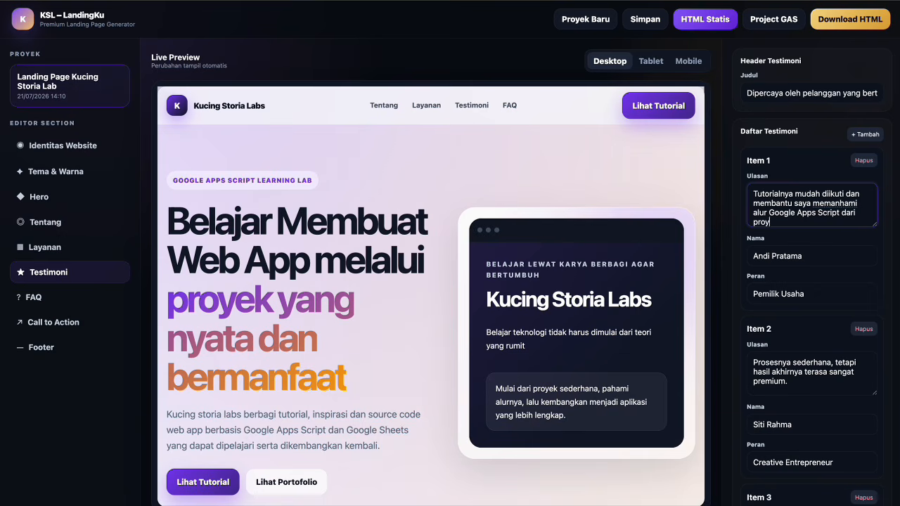
{"action": "type", "text": "ek yang nyata"}
Enter the first reviewer's new name and set the role to 'Pelaku UMKM'.
{"action": "triple_click", "coordinate": [813, 258]}
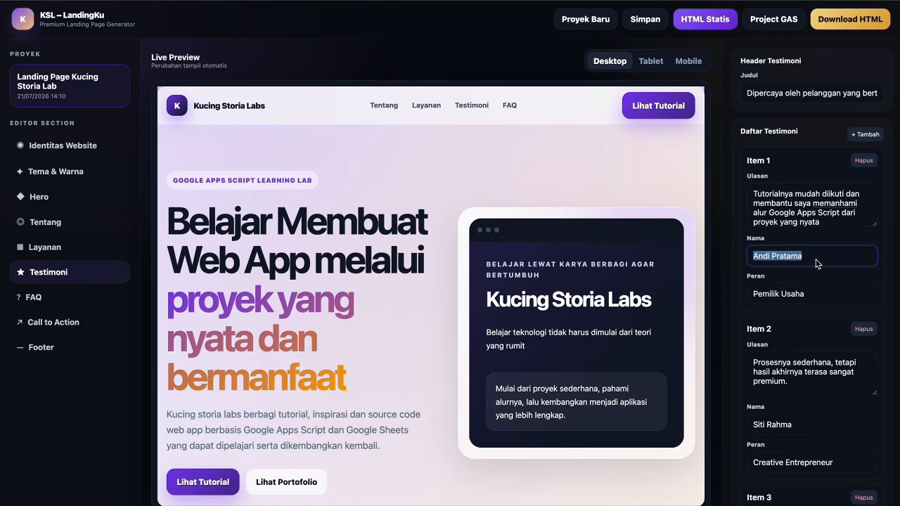
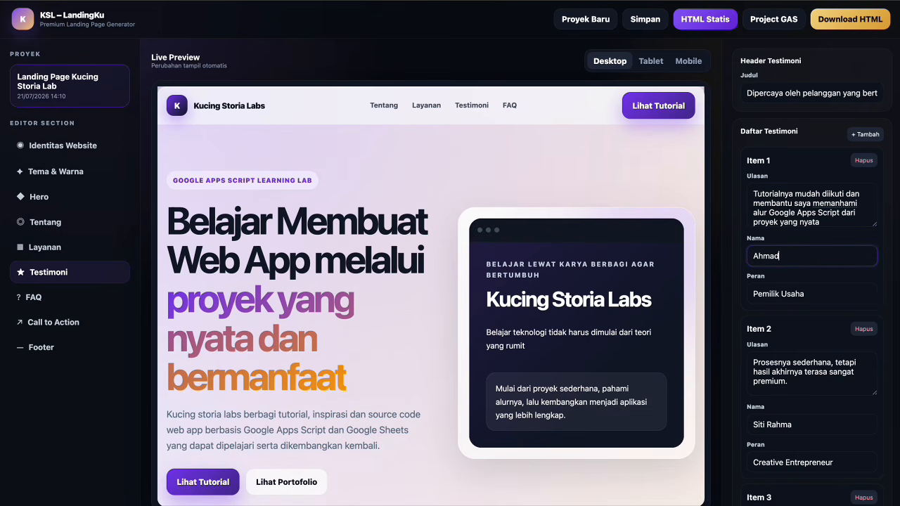
{"action": "triple_click", "coordinate": [830, 295]}
{"action": "type", "text": "Pelaku U"}
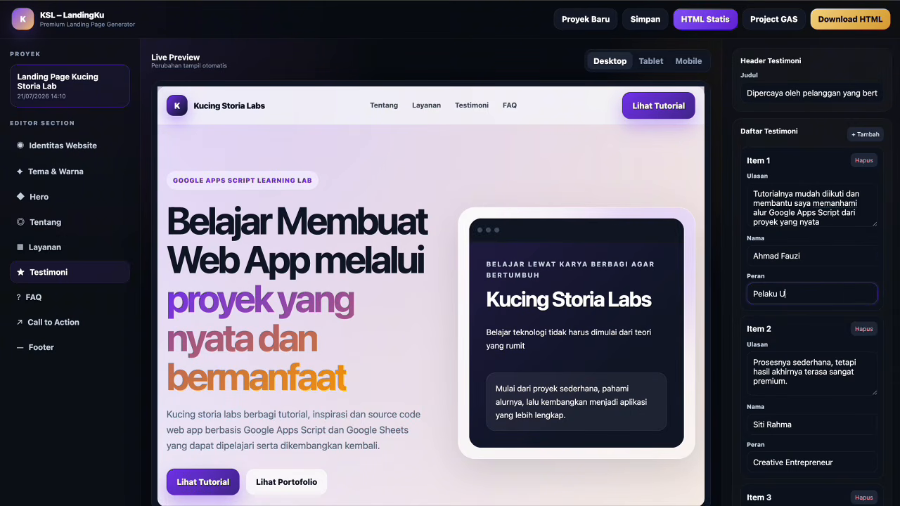
{"action": "type", "text": "MKM"}
Rewrite the second review about going from spreadsheets to building web apps yourself.
{"action": "scroll", "coordinate": [811, 338], "scroll_direction": "down", "scroll_amount": 1}
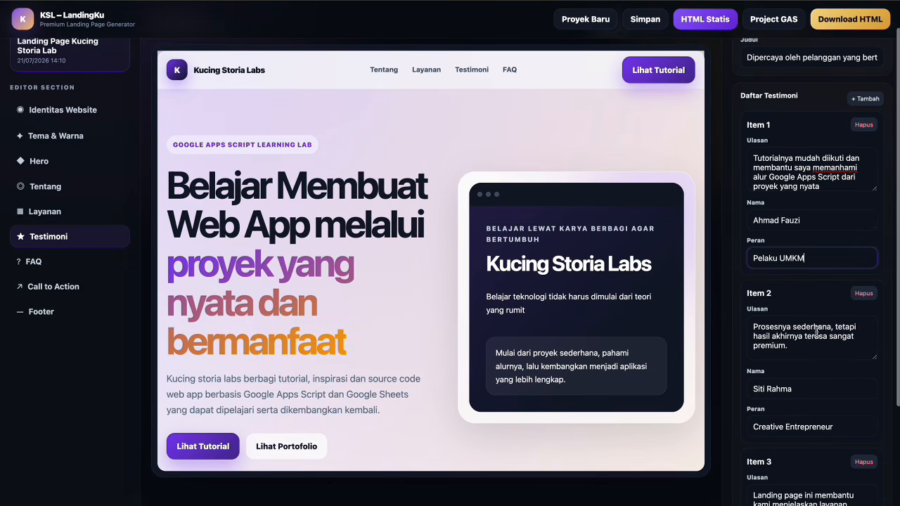
{"action": "triple_click", "coordinate": [811, 339]}
{"action": "type", "text": "dari a"}
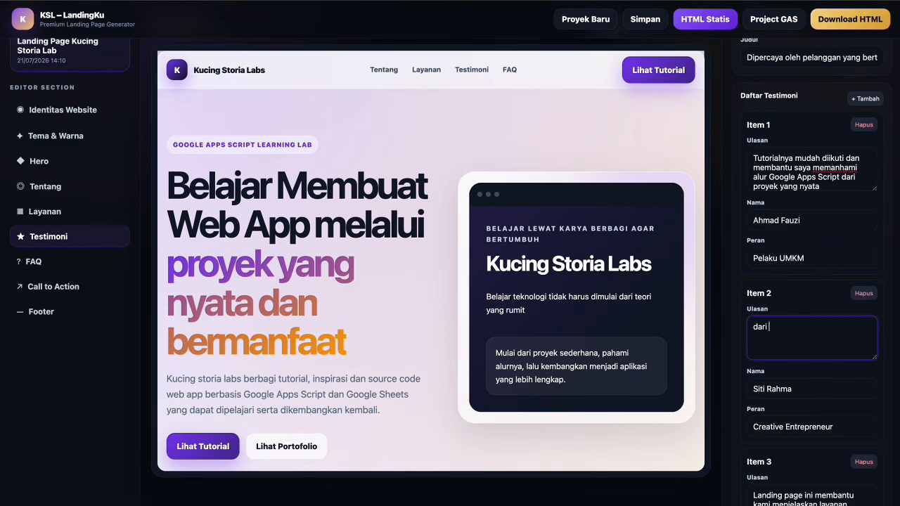
{"action": "key", "text": "BackSpace"}
{"action": "key", "text": "BackSpace"}
{"action": "key", "text": "BackSpace"}
{"action": "type", "text": "Dari awalnya hanya mengg"}
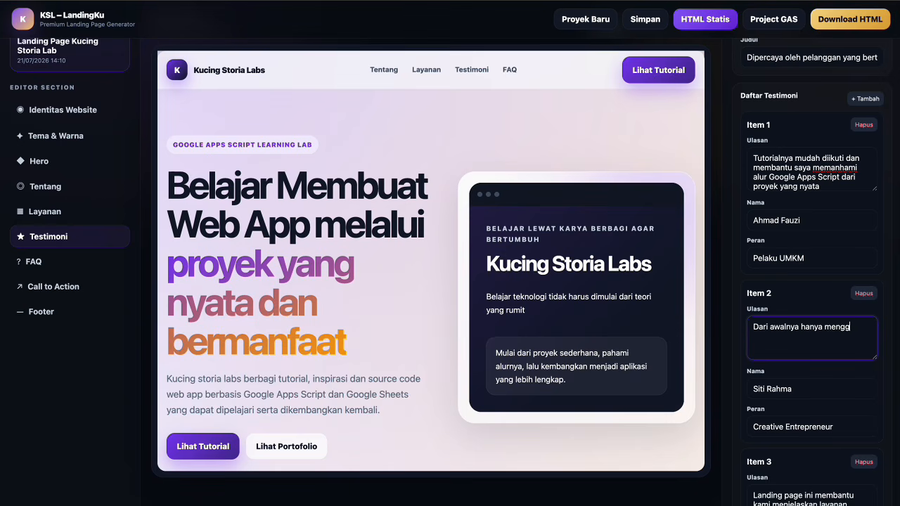
{"action": "type", "text": "unakan spreadshe"}
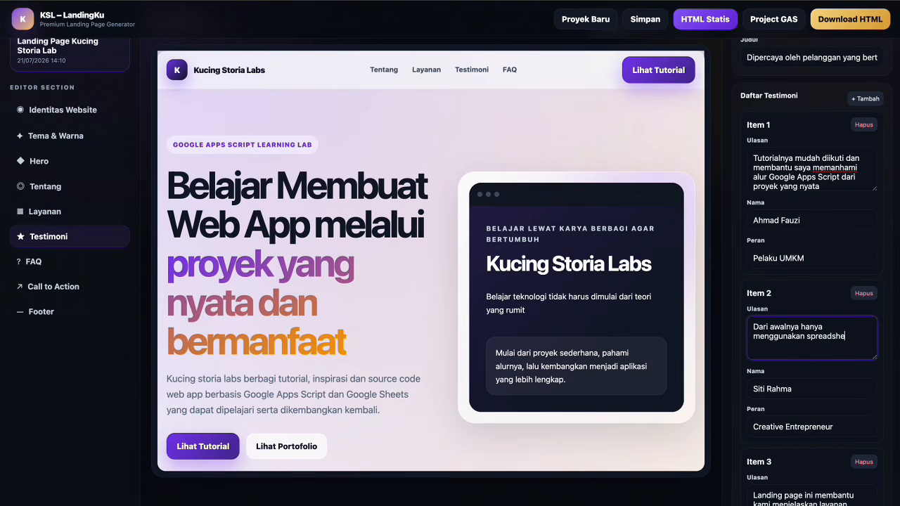
{"action": "type", "text": "et, sekarang sata"}
{"action": "key", "text": "BackSpace"}
{"action": "key", "text": "BackSpace"}
{"action": "type", "text": "ya mulai berani membuat"}
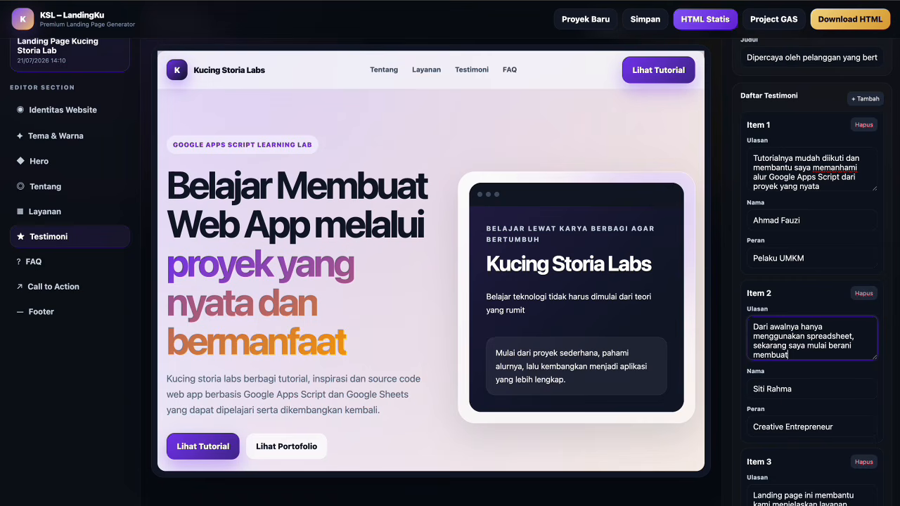
{"action": "type", "text": " web app sendiri"}
Enter the second reviewer's new name and set the role to 'Staf Administrasi'.
{"action": "left_click", "coordinate": [810, 387]}
{"action": "key", "text": "ctrl+a"}
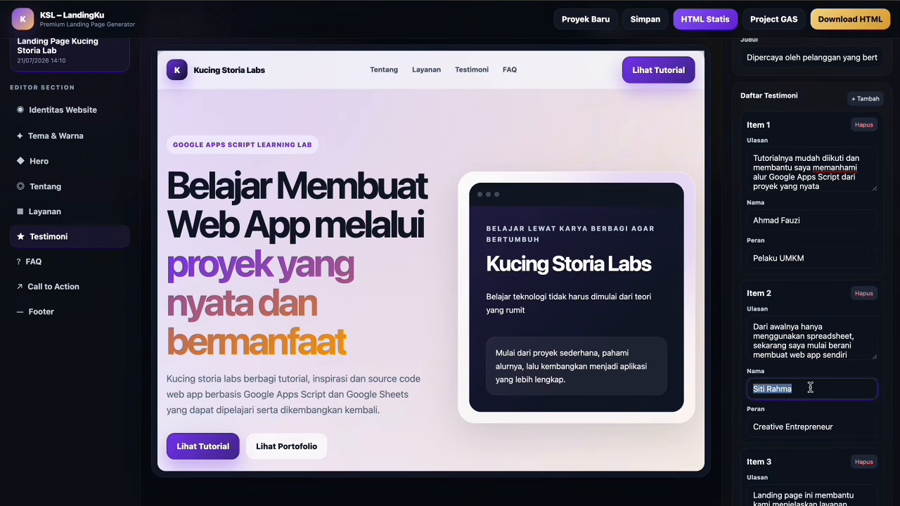
{"action": "key", "text": "Tab"}
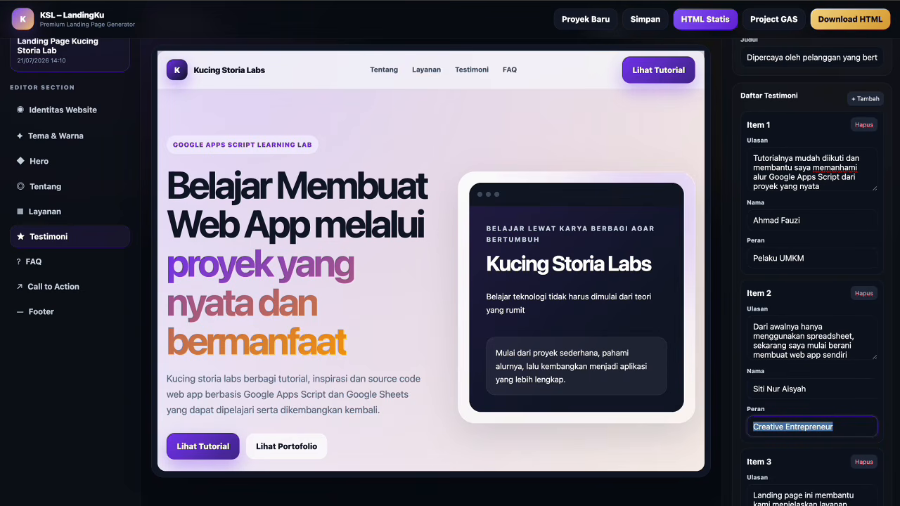
{"action": "type", "text": "Stad A"}
{"action": "key", "text": "BackSpace"}
{"action": "key", "text": "BackSpace"}
{"action": "key", "text": "BackSpace"}
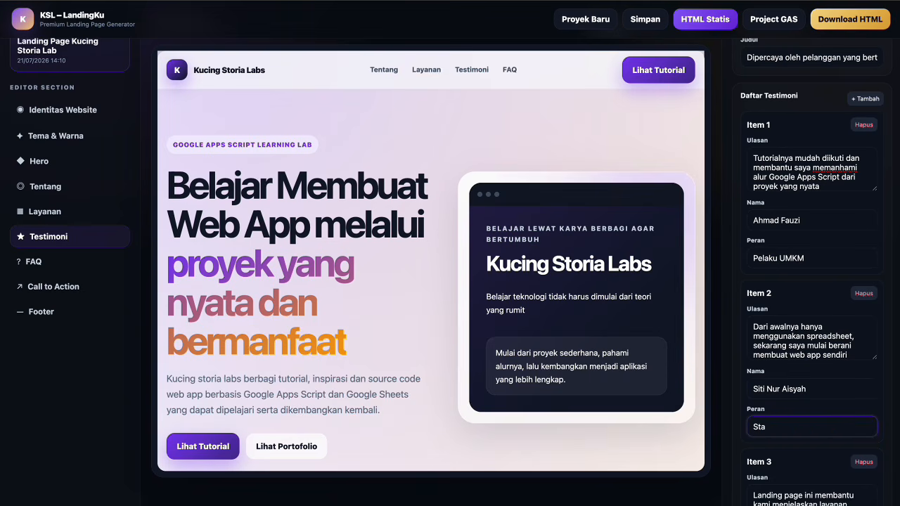
{"action": "type", "text": "f Administrasi"}
Rewrite the third review: example apps suit school, business and organisation needs.
{"action": "scroll", "coordinate": [870, 408], "scroll_direction": "down", "scroll_amount": 3}
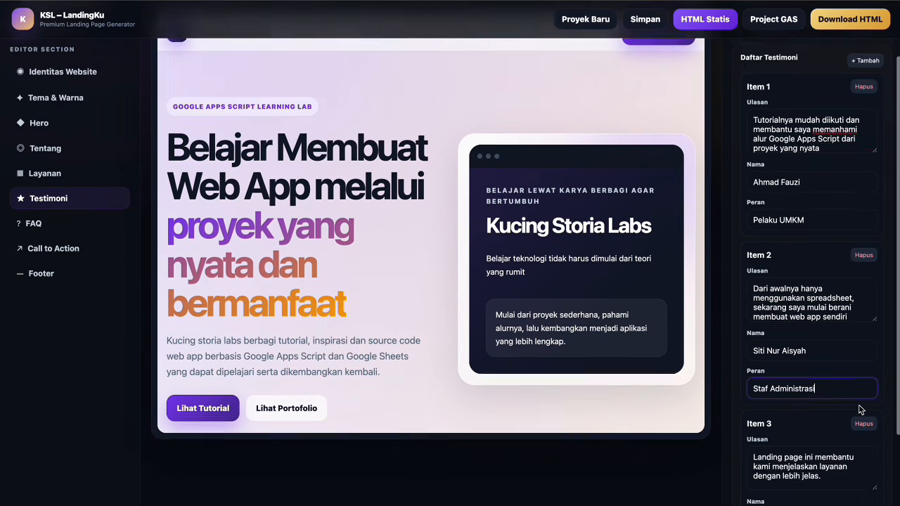
{"action": "scroll", "coordinate": [861, 409], "scroll_direction": "down", "scroll_amount": 1}
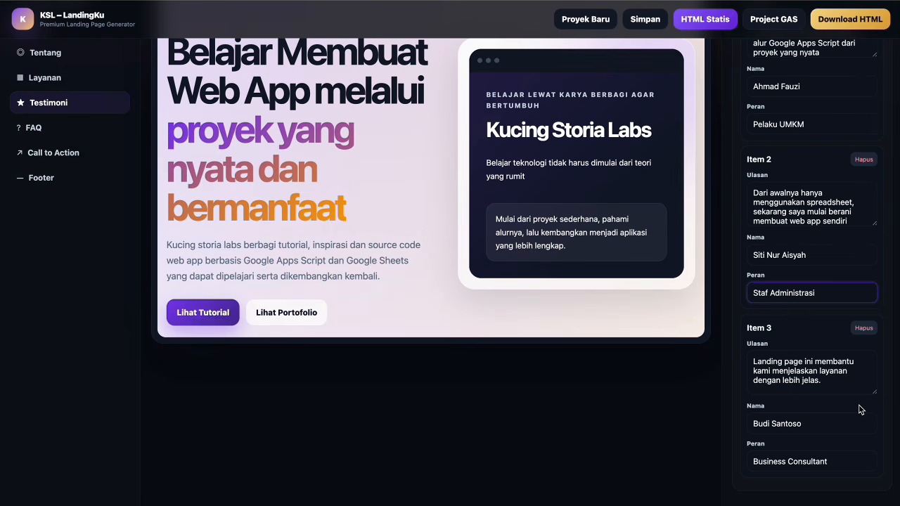
{"action": "left_click", "coordinate": [828, 388]}
{"action": "key", "text": "ctrl+a"}
{"action": "type", "text": "Cont"}
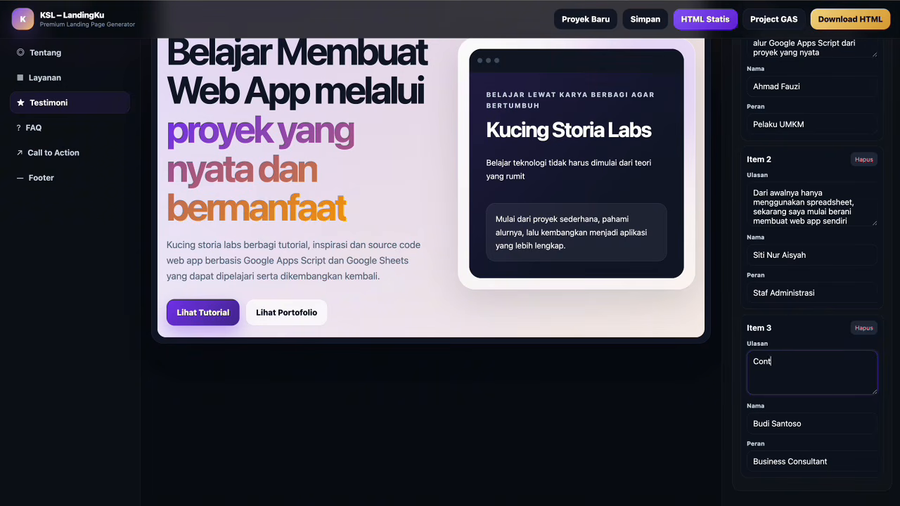
{"action": "type", "text": "oh aplikasinya menarik karena deka"}
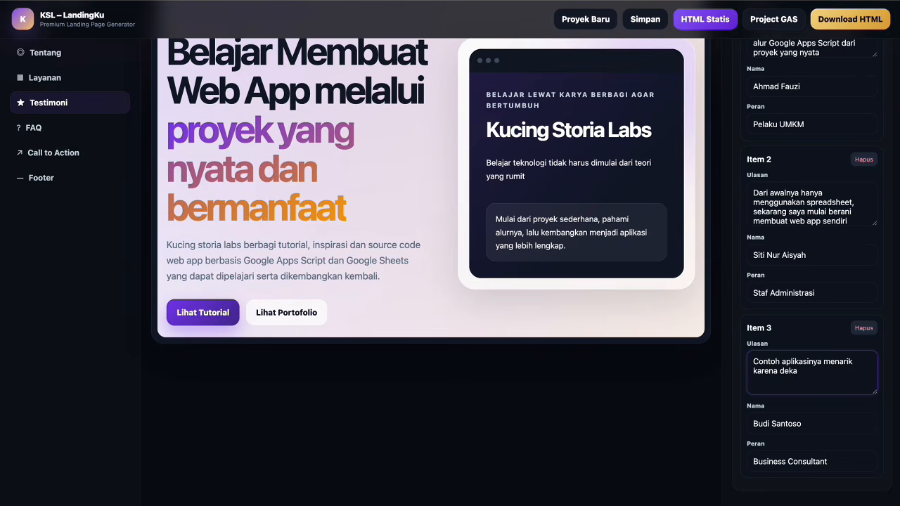
{"action": "type", "text": "t dengan kebutuhan sekiol"}
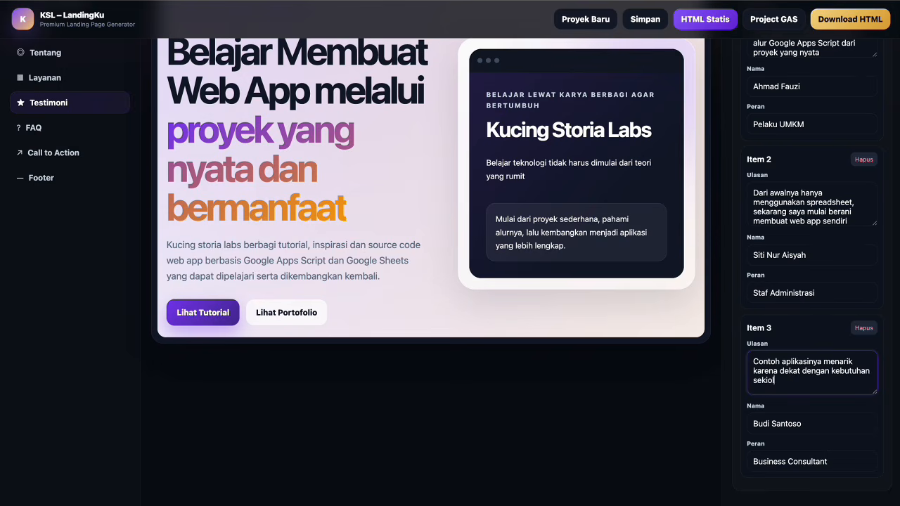
{"action": "key", "text": "BackSpace"}
{"action": "key", "text": "BackSpace"}
{"action": "type", "text": "olah, usaha dan organisasi"}
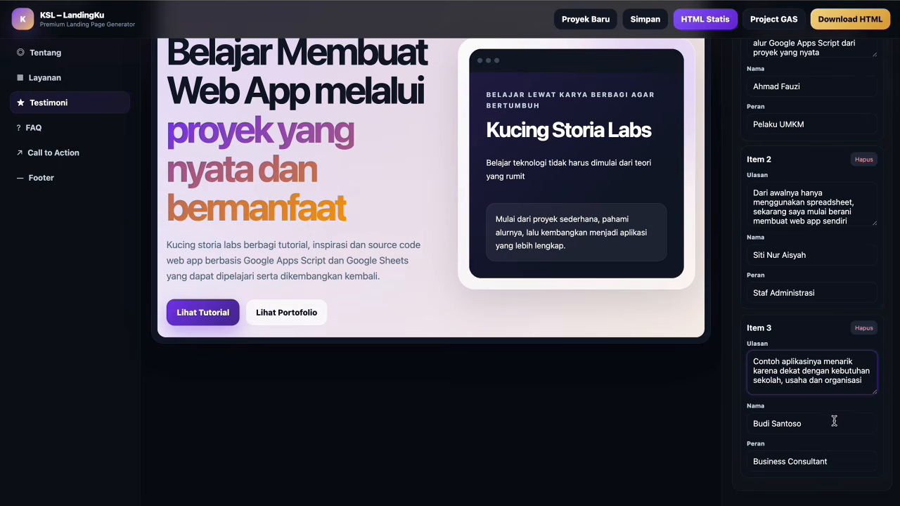
Enter the third reviewer's new name and set the role to 'Guru dan Pembelajar Teknologi'.
{"action": "left_click", "coordinate": [843, 424]}
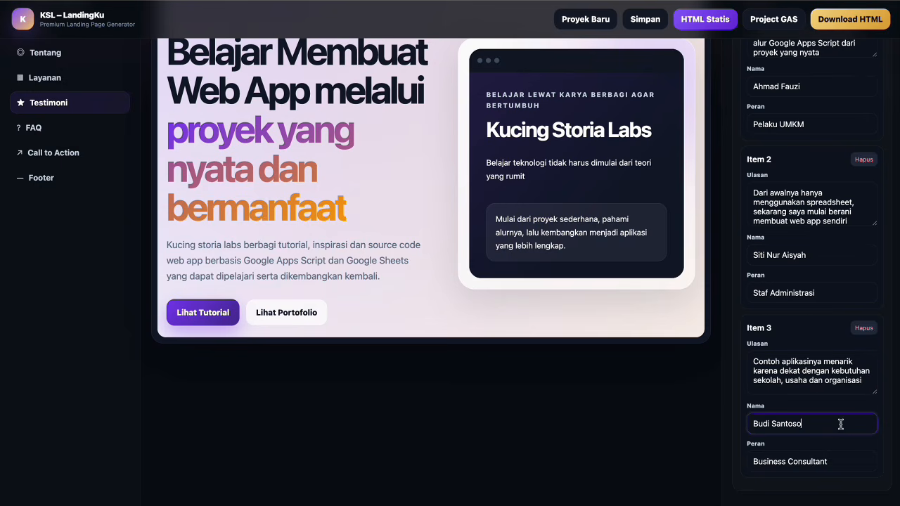
{"action": "key", "text": "ctrl+a"}
{"action": "left_click", "coordinate": [799, 454]}
{"action": "key", "text": "ctrl+a"}
{"action": "type", "text": "G"}
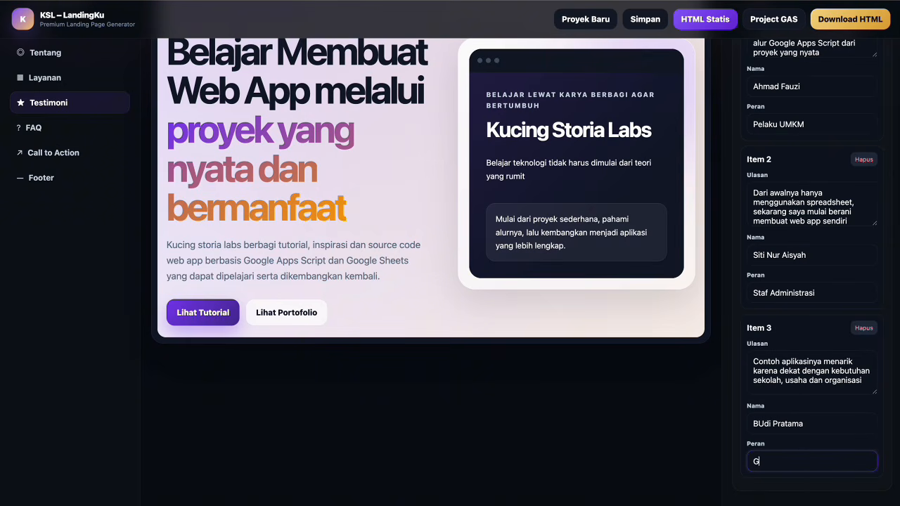
{"action": "type", "text": "uru dan Pembelajar Teknolo"}
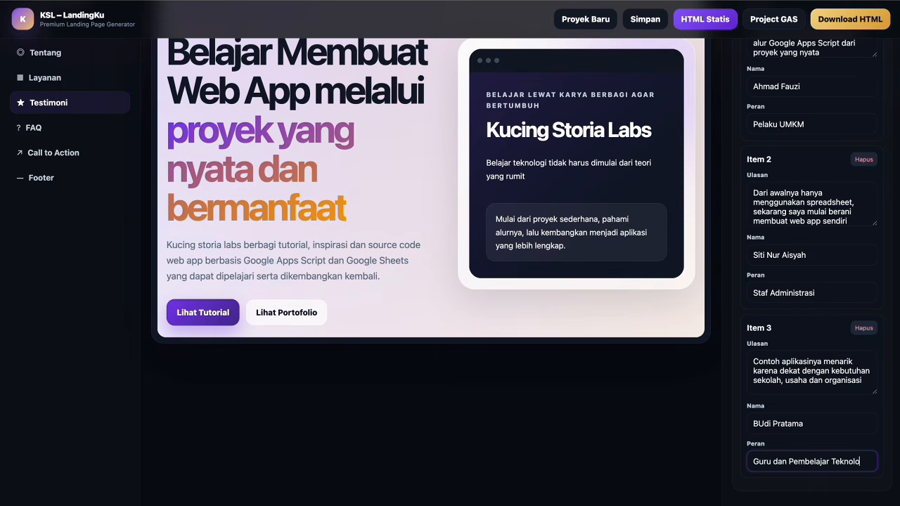
{"action": "type", "text": "gi"}
{"action": "scroll", "coordinate": [499, 393], "scroll_direction": "up", "scroll_amount": 2}
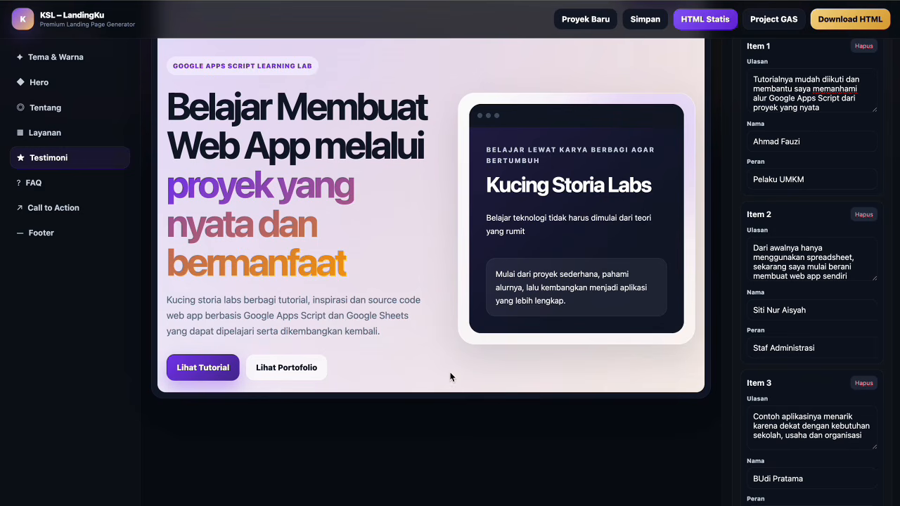
Set the FAQ heading to 'Pertanyaan yang sering ditanyakan.'.
{"action": "left_click", "coordinate": [59, 185]}
{"action": "scroll", "coordinate": [841, 180], "scroll_direction": "up", "scroll_amount": 1}
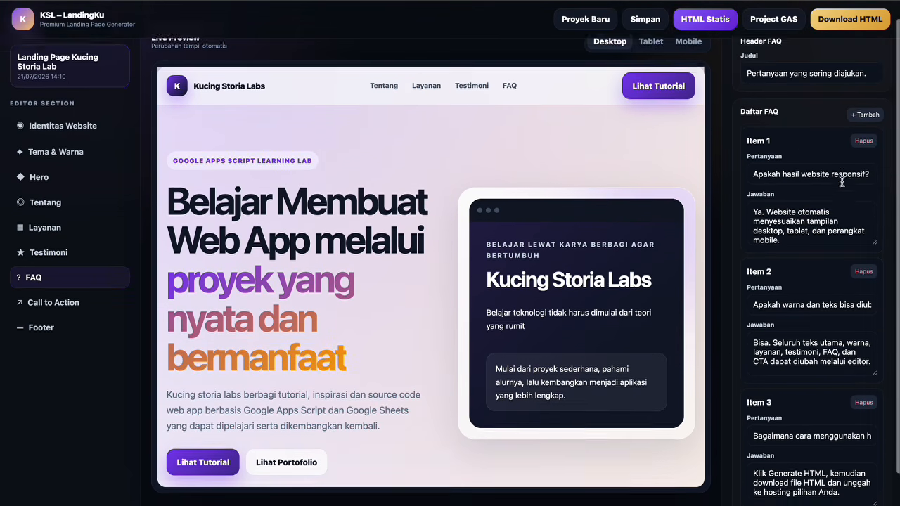
{"action": "scroll", "coordinate": [841, 181], "scroll_direction": "down", "scroll_amount": 1}
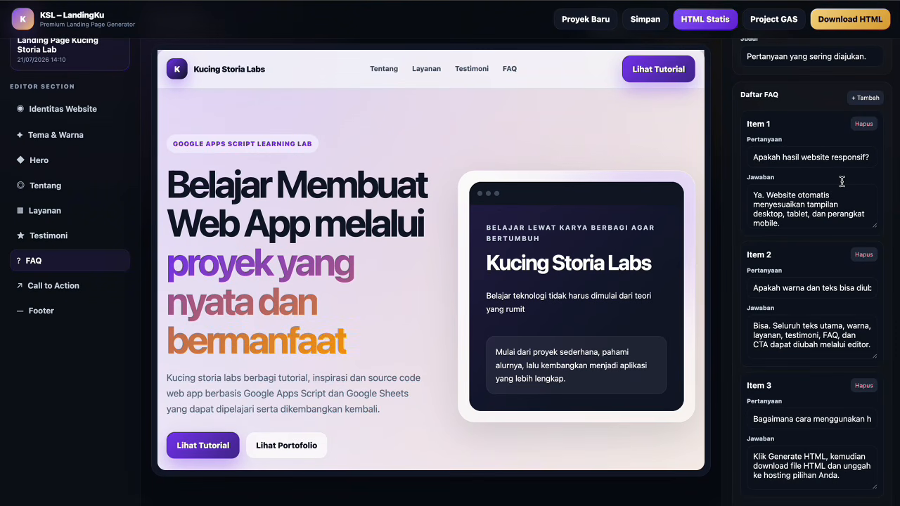
{"action": "scroll", "coordinate": [842, 181], "scroll_direction": "up", "scroll_amount": 1}
{"action": "left_click", "coordinate": [804, 95]}
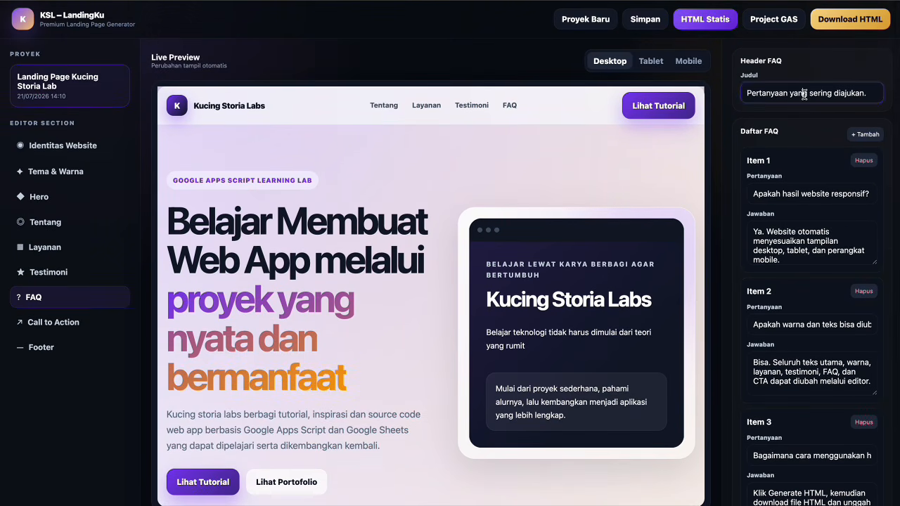
{"action": "key", "text": "ctrl+a"}
{"action": "key", "text": "BackSpace"}
{"action": "type", "text": "Pertany"}
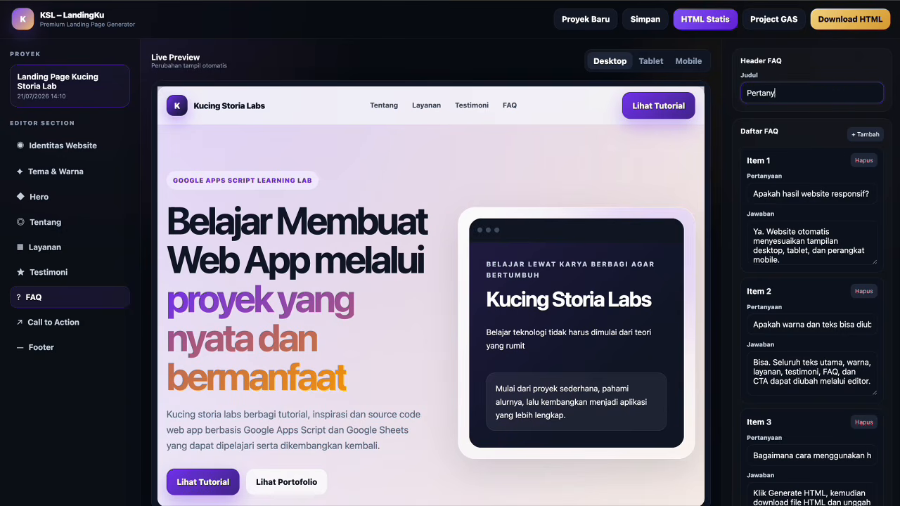
{"action": "type", "text": "aan yangs ering ditanyakan"}
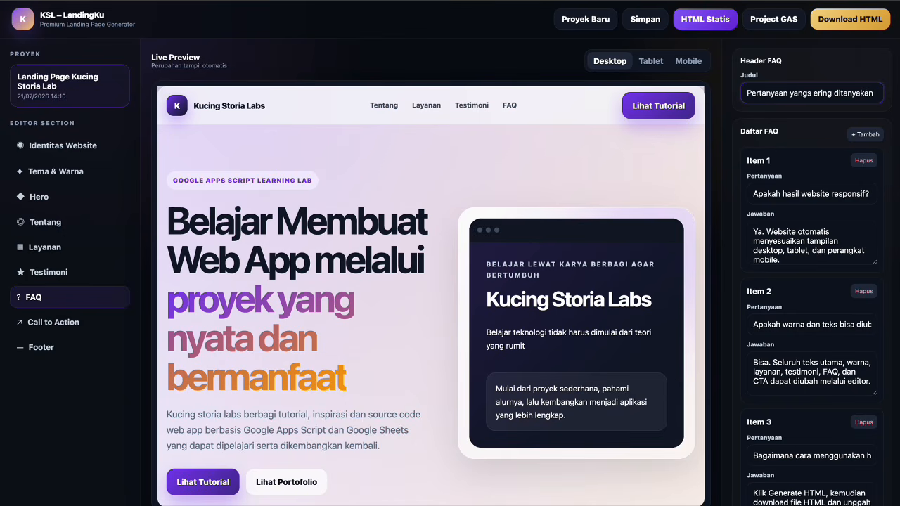
{"action": "type", "text": "."}
Make FAQ 1 ask 'Apakah tutorialnya cocok untuk pemula', answered with step-by-step, try-it-now projects.
{"action": "left_click", "coordinate": [809, 191]}
{"action": "key", "text": "ctrl+a"}
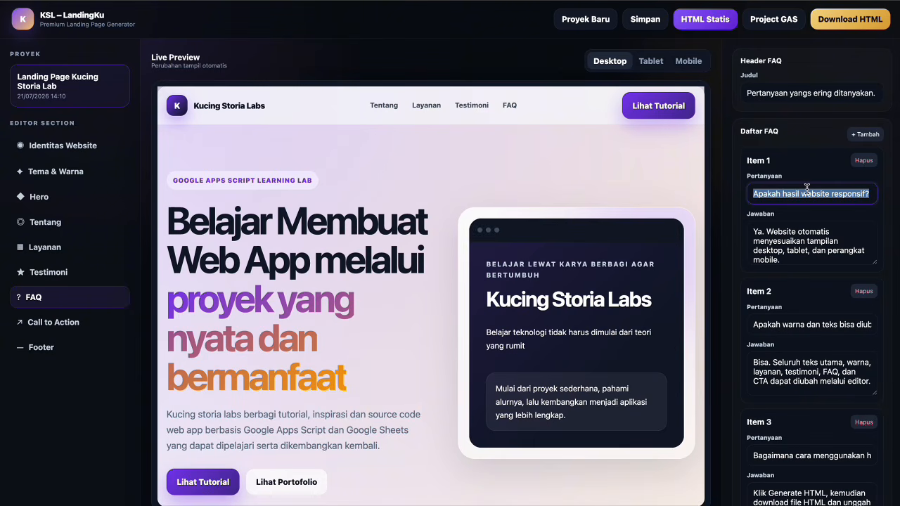
{"action": "type", "text": "Apakah "}
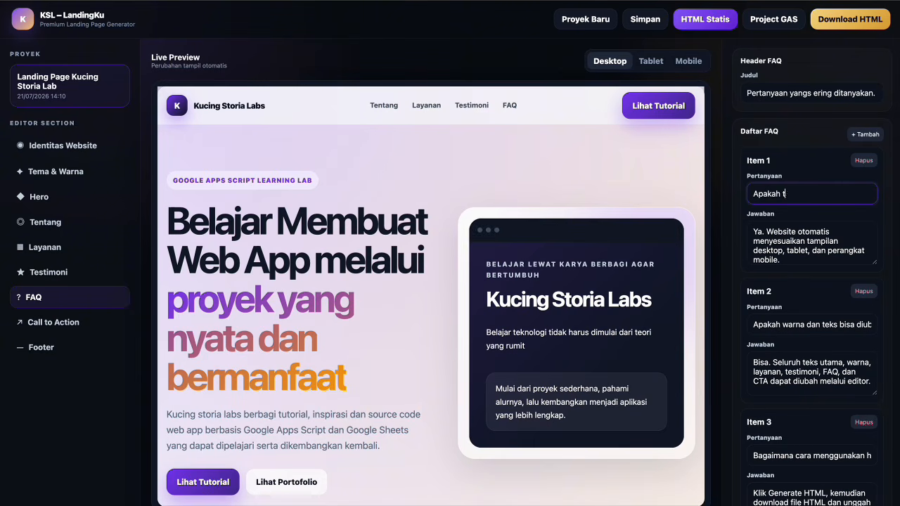
{"action": "type", "text": "tutorialnya cocok untuk pemula"}
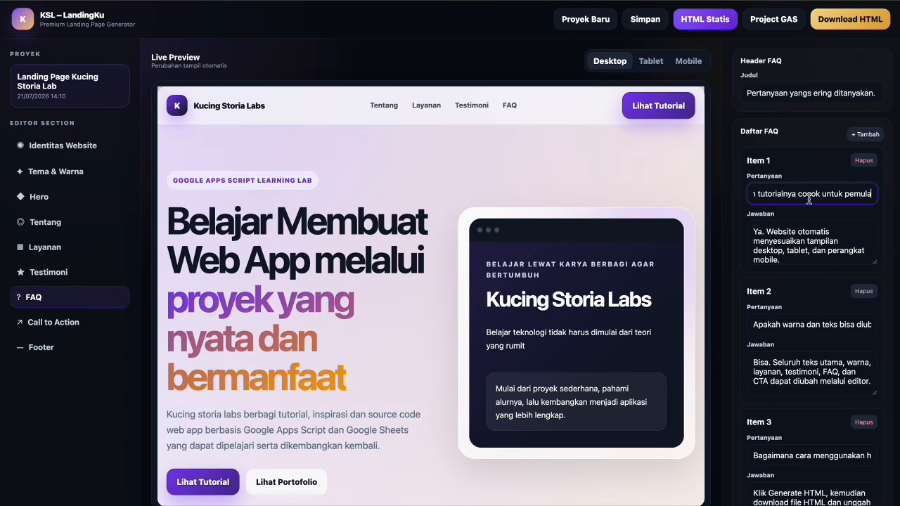
{"action": "left_click", "coordinate": [804, 240]}
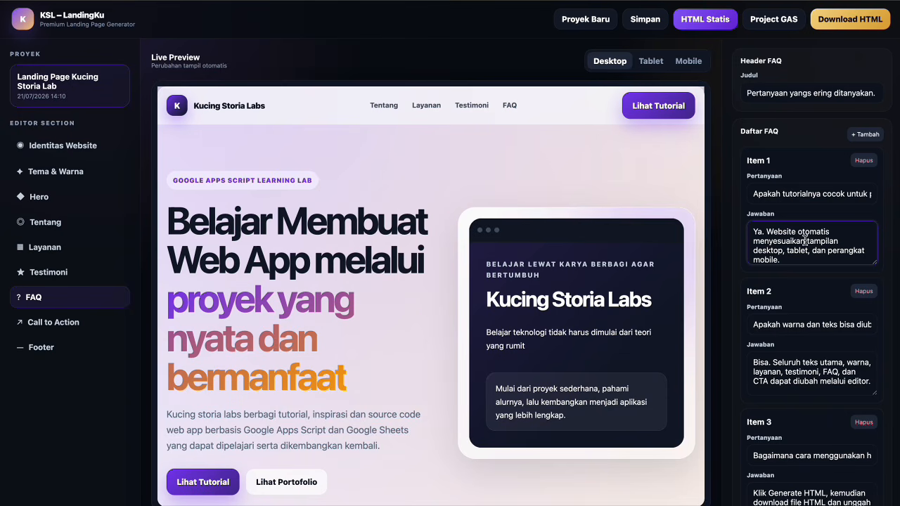
{"action": "key", "text": "ctrl+a"}
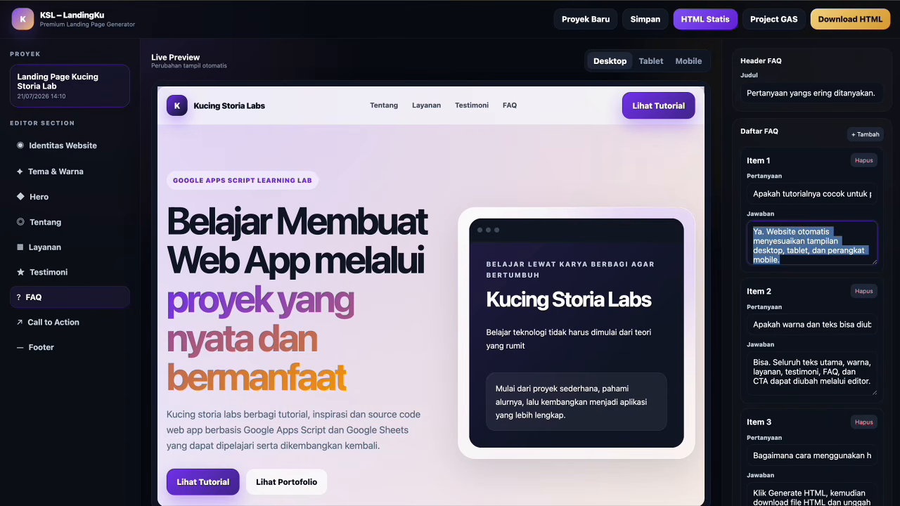
{"action": "type", "text": "Ya tutorial"}
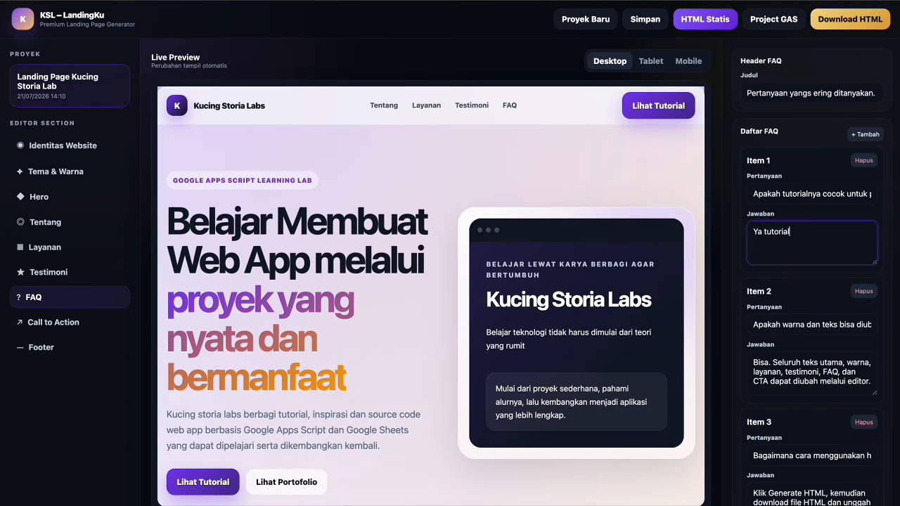
{"action": "type", "text": " sibuat secara be"}
{"action": "type", "text": "rtah"}
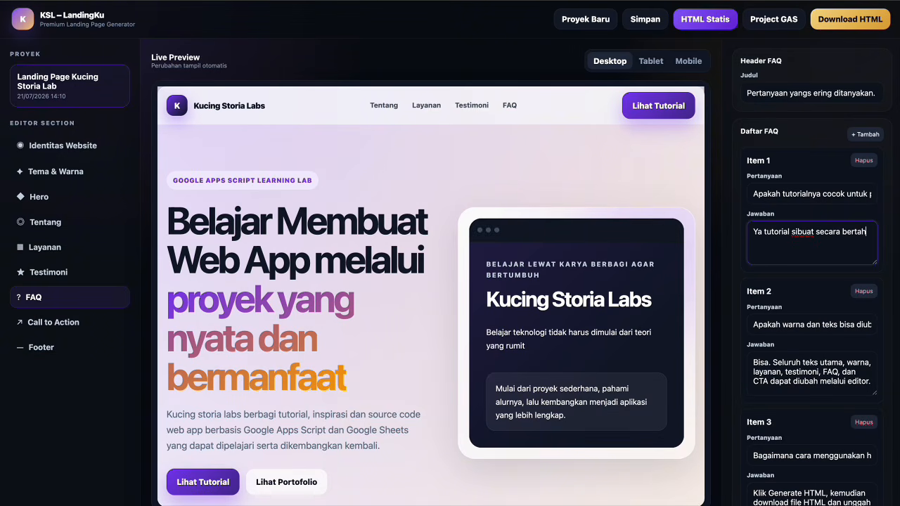
{"action": "type", "text": "ap dan men"}
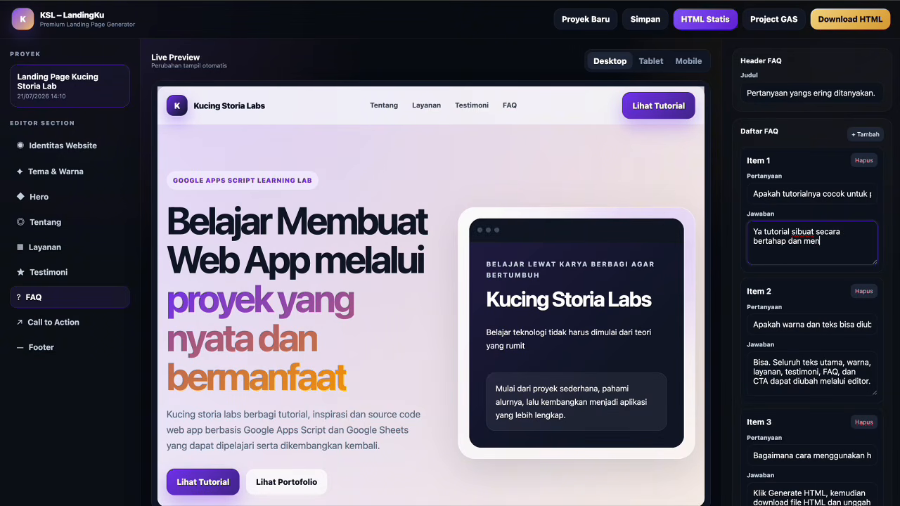
{"action": "type", "text": "ggunakan proyek yang dapat lan"}
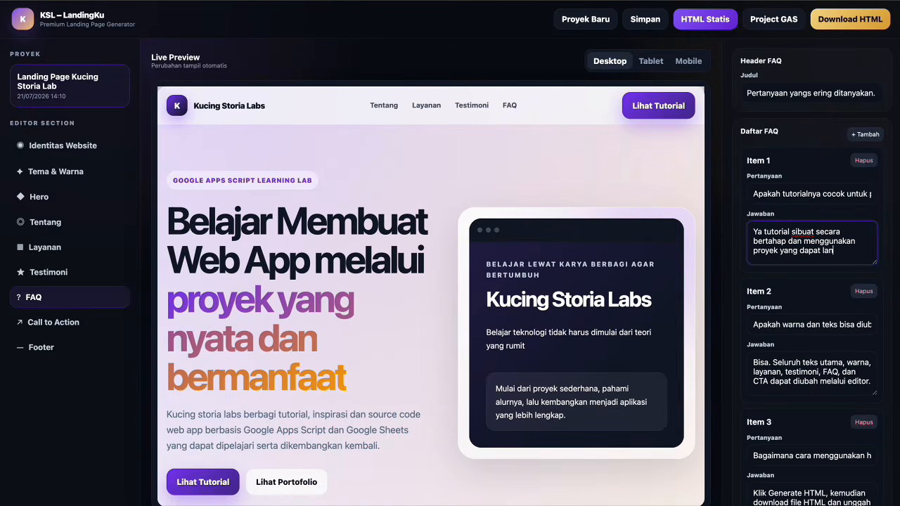
{"action": "type", "text": "gsung dicoba."}
Make FAQ 2 ask 'Teknologi apa yang digunakan?', answered Google Apps Script, Google Sheets, HTML, CSS.
{"action": "triple_click", "coordinate": [815, 323]}
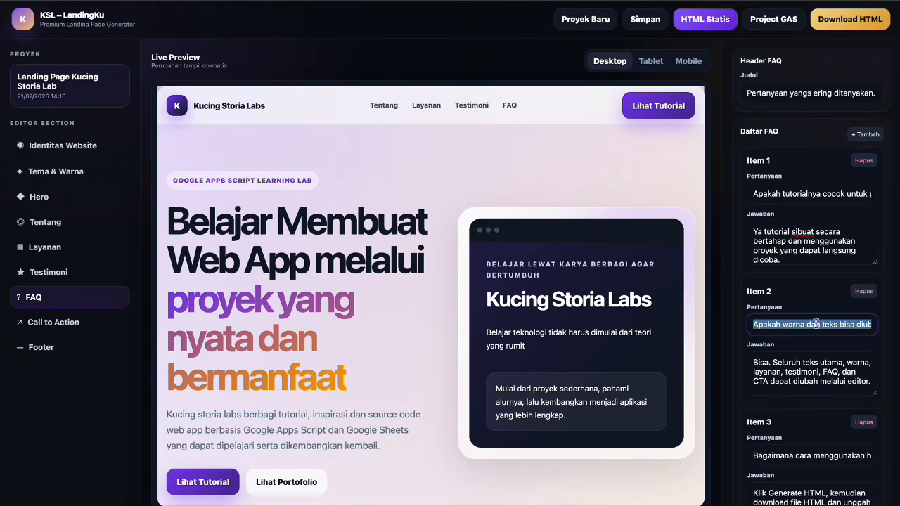
{"action": "type", "text": "Teknolog"}
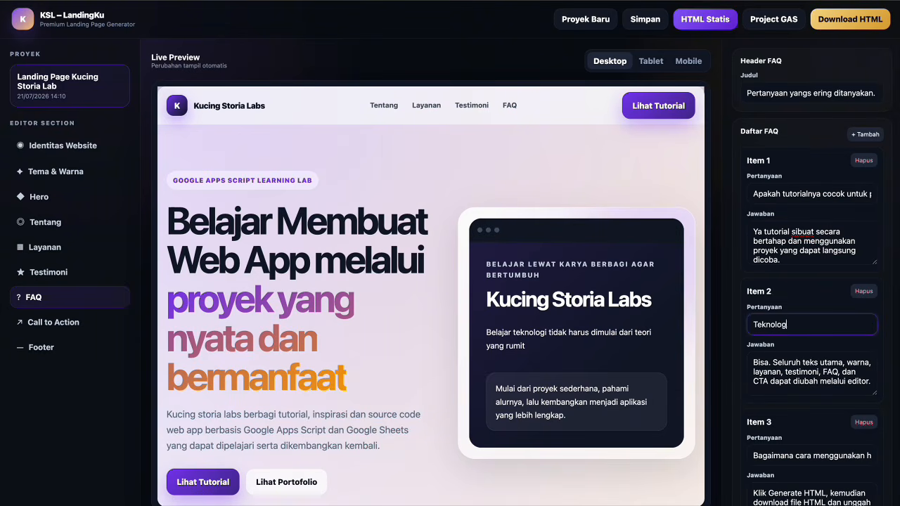
{"action": "type", "text": "i apa yang digunakan?"}
{"action": "triple_click", "coordinate": [830, 370]}
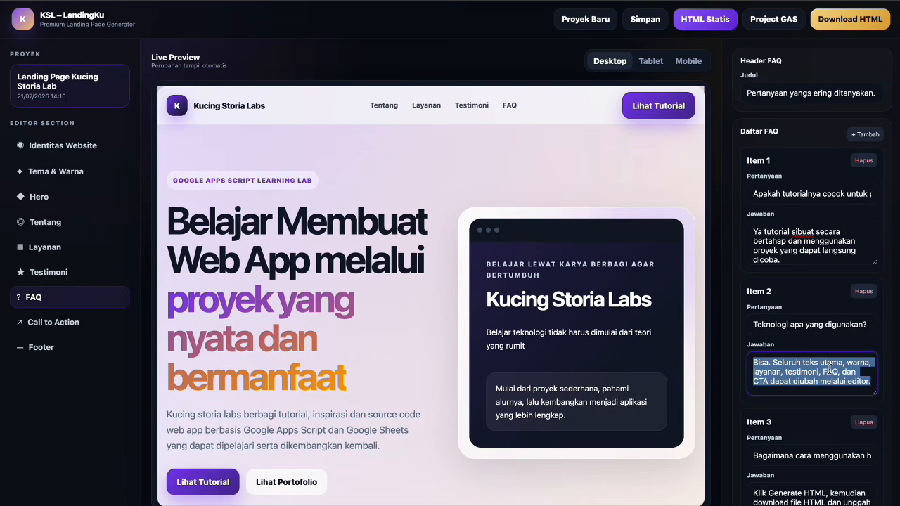
{"action": "type", "text": "se"}
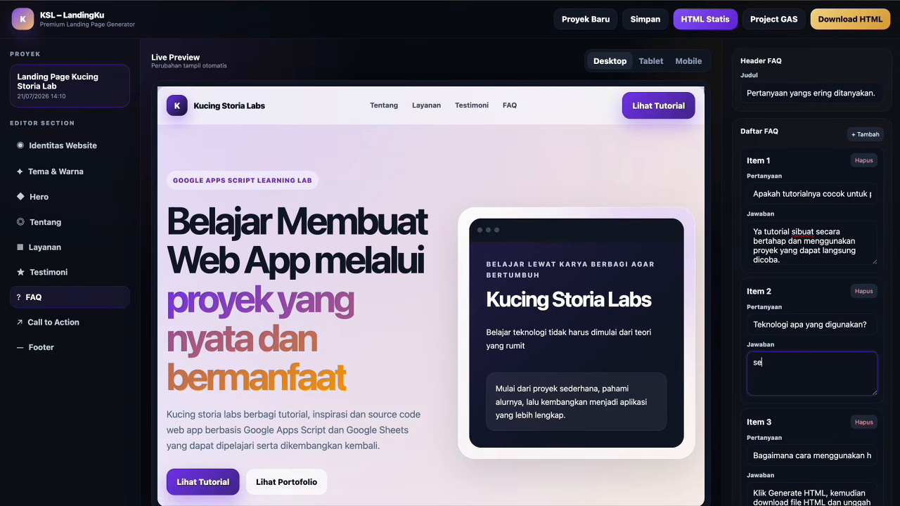
{"action": "type", "text": "bagian besar proyek menggunaka"}
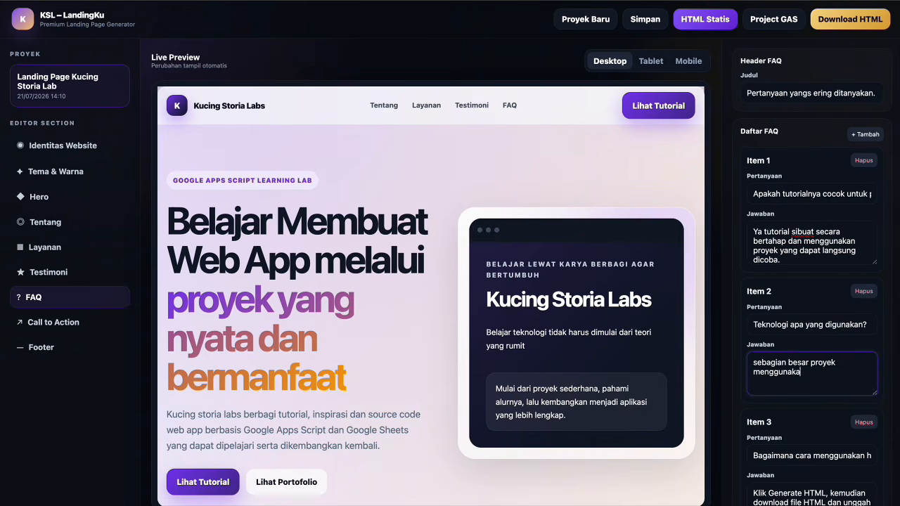
{"action": "type", "text": "n Google Apps Script, G"}
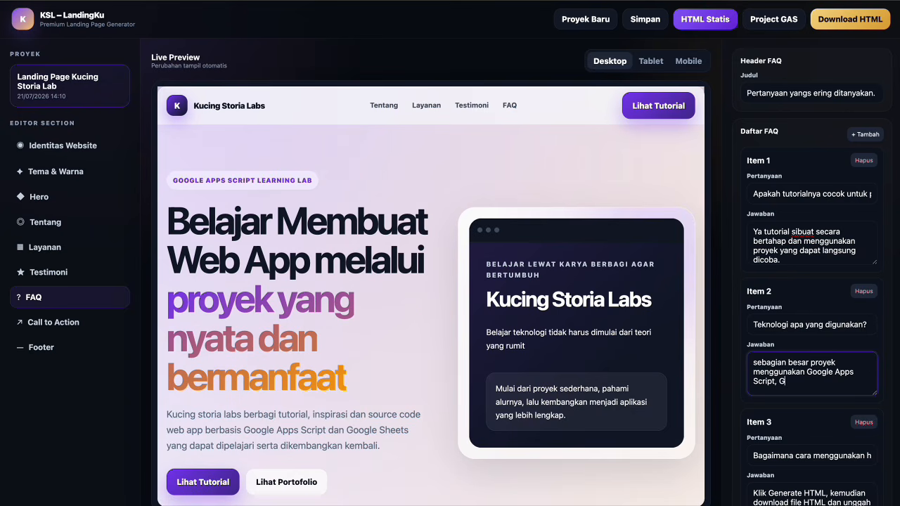
{"action": "type", "text": "oogle Sheers"}
{"action": "type", "text": "ts"}
{"action": "type", "text": ",HTN"}
{"action": "type", "text": "ML"}
{"action": "type", "text": ","}
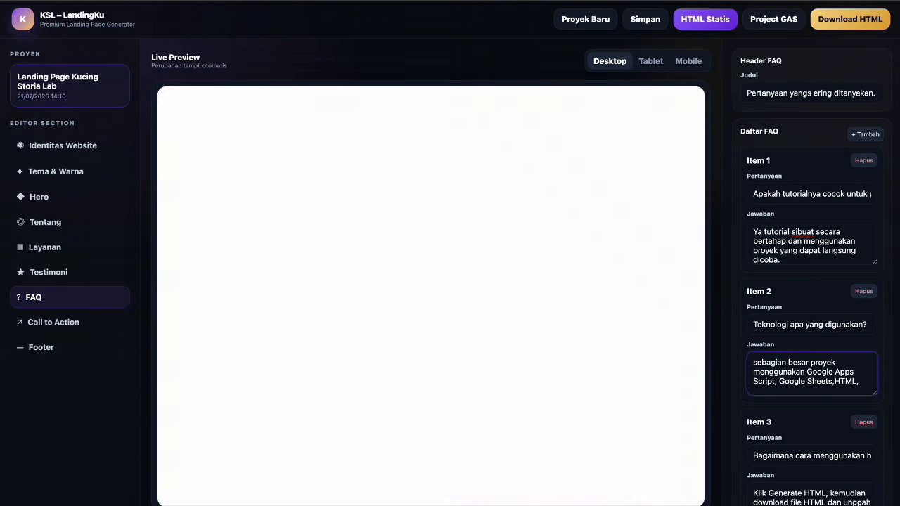
{"action": "type", "text": " CSS"}
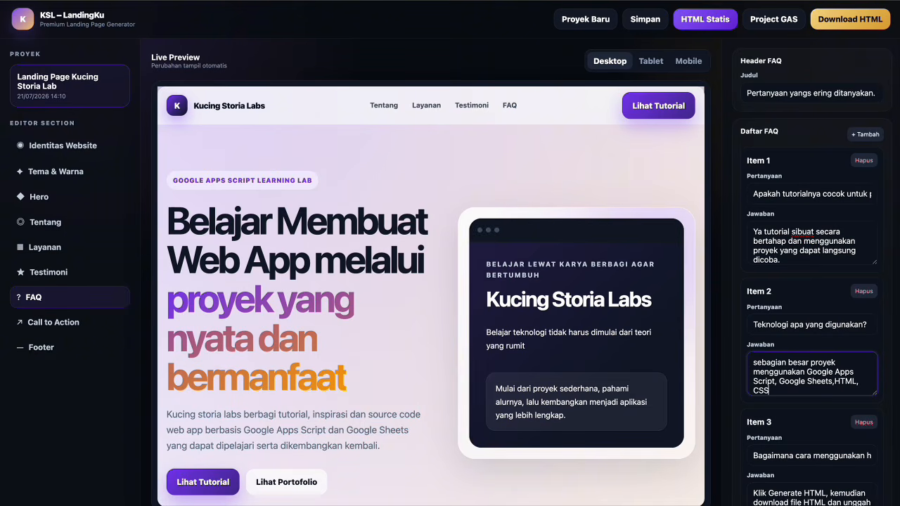
{"action": "type", "text": ", dan Javascript"}
Set FAQ 3's question to 'Apakah source code dapat dikembangkan kembali?'.
{"action": "triple_click", "coordinate": [816, 450]}
{"action": "type", "text": "Apakah so"}
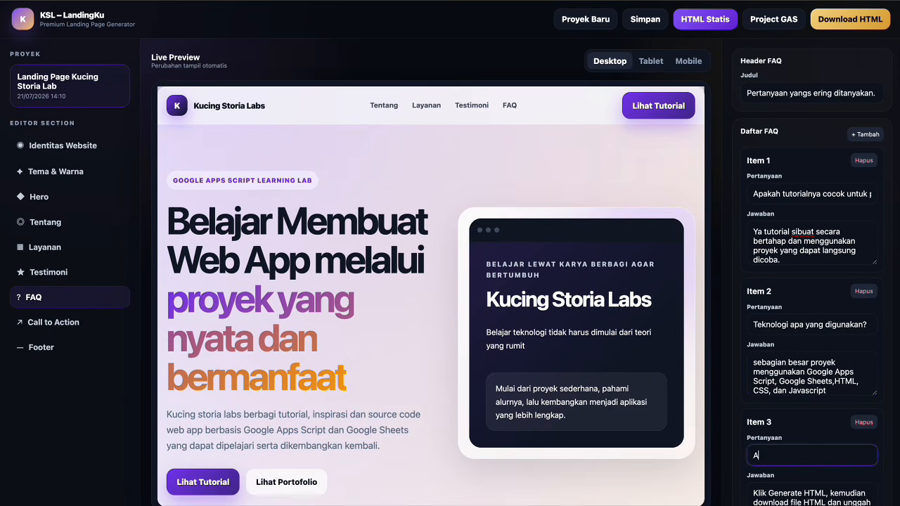
{"action": "type", "text": "urce code d"}
{"action": "type", "text": "apat dikembangka"}
{"action": "type", "text": "n kembali?"}
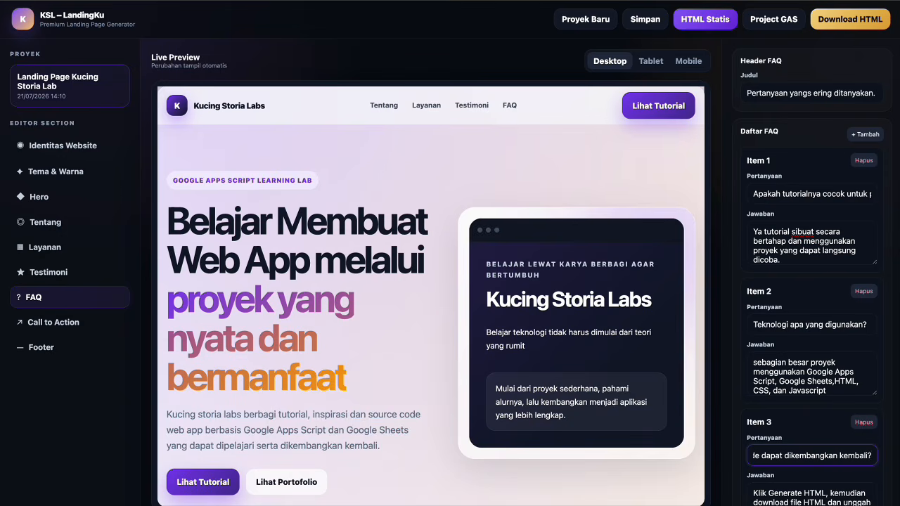
{"action": "scroll", "coordinate": [802, 338], "scroll_direction": "down", "scroll_amount": 2}
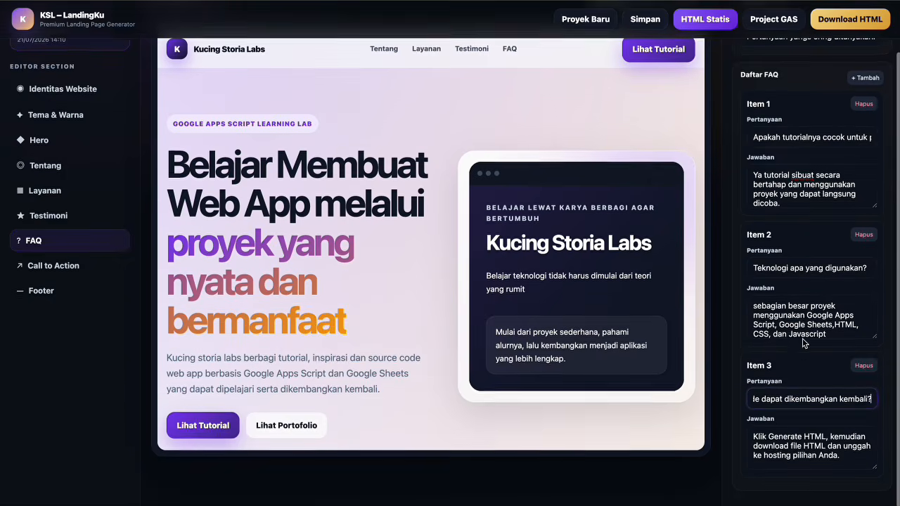
Answer FAQ 3 with 'Bisa' — code can be studied and extended following each project's terms.
{"action": "key", "text": "Tab"}
{"action": "key", "text": "BackSpace"}
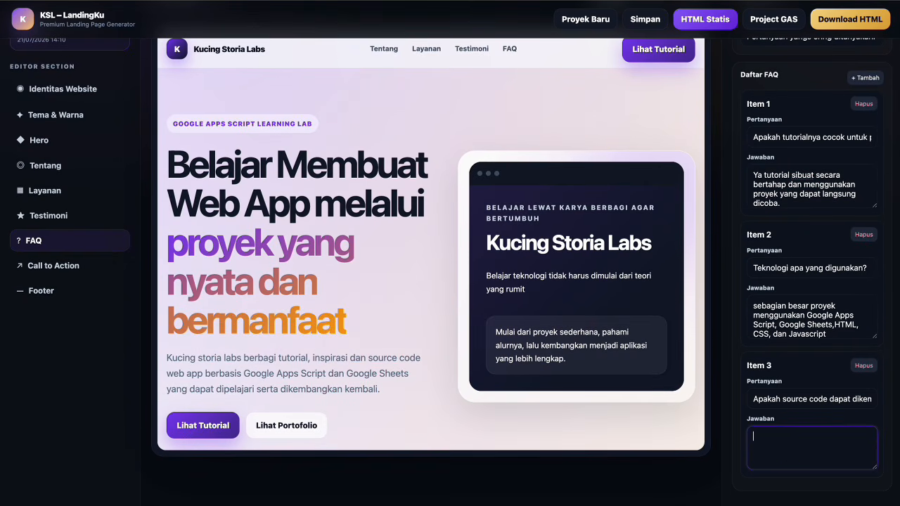
{"action": "type", "text": "Bida"}
{"action": "key", "text": "BackSpace"}
{"action": "key", "text": "BackSpace"}
{"action": "type", "text": "sa, Source code dapat dipelajari"}
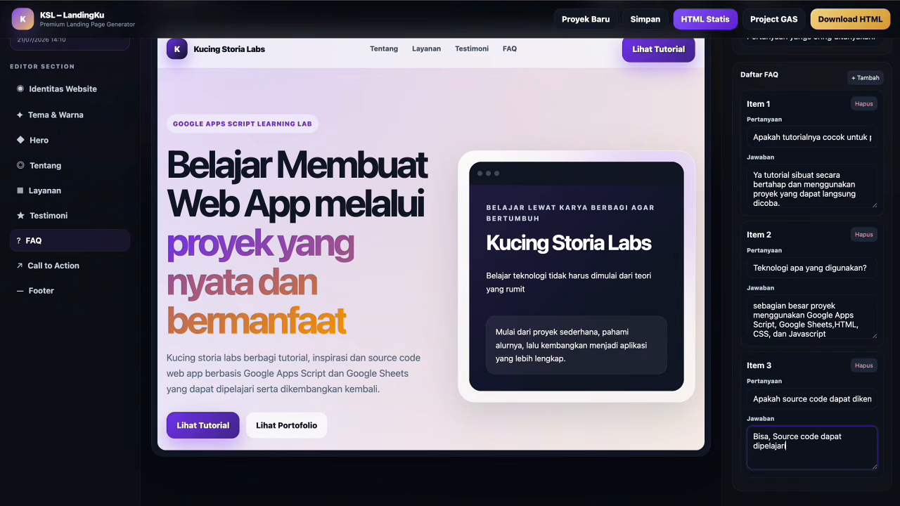
{"action": "type", "text": " dan dikembangkan sesuai "}
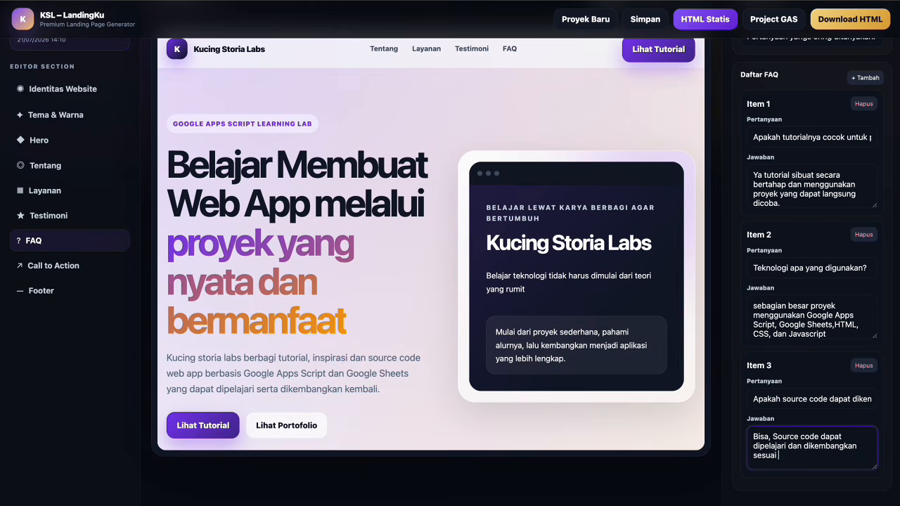
{"action": "type", "text": "kebutuhan, dengan tetap emngi"}
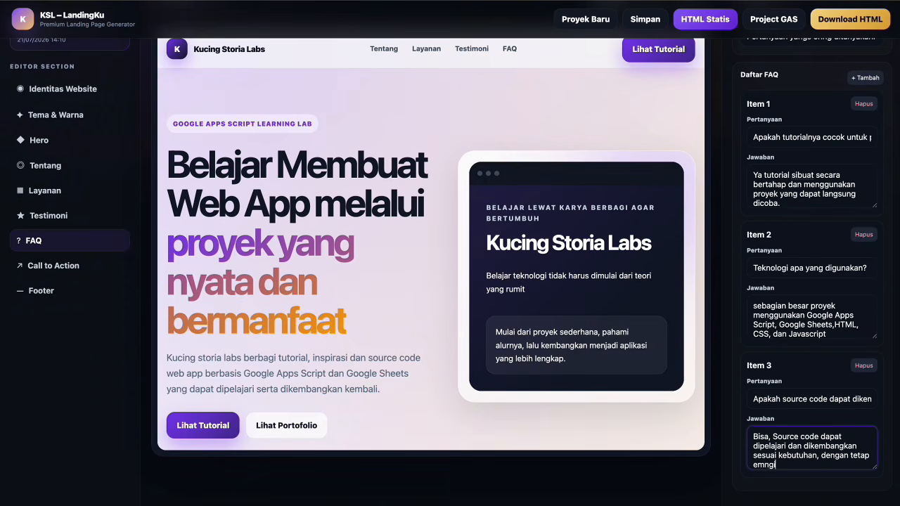
{"action": "type", "text": "kuti ketentuan penggunaan yta"}
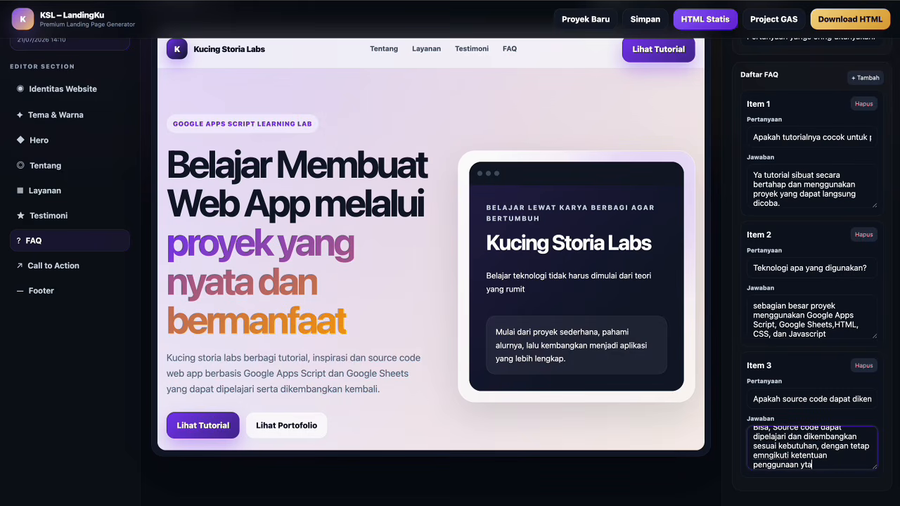
{"action": "key", "text": "BackSpace"}
{"action": "type", "text": "ang disampaikan padsa"}
{"action": "key", "text": "BackSpace"}
{"action": "type", "text": "a setiap p"}
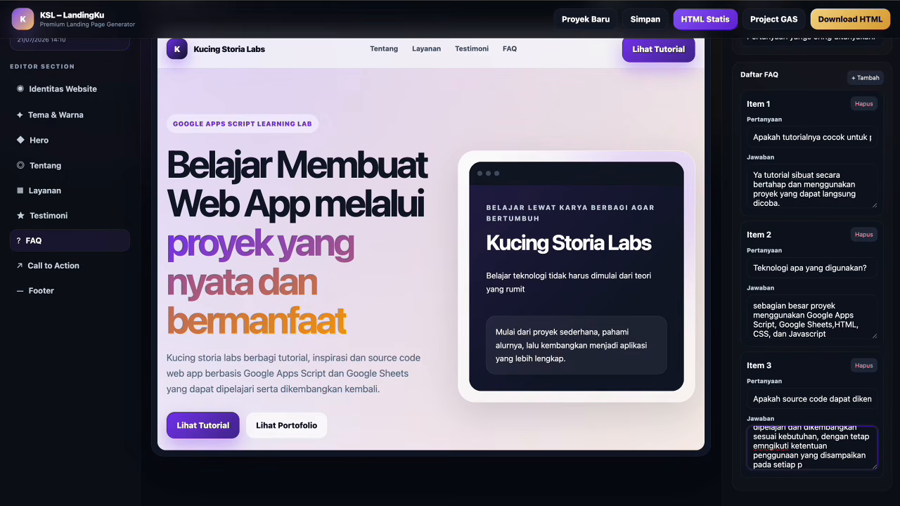
{"action": "type", "text": "eroyek."}
{"action": "scroll", "coordinate": [865, 309], "scroll_direction": "up", "scroll_amount": 2}
Add a fourth FAQ asking 'Apakah aplikasi dapat digunakan tanpa hosting berbayar?'.
{"action": "left_click", "coordinate": [869, 138]}
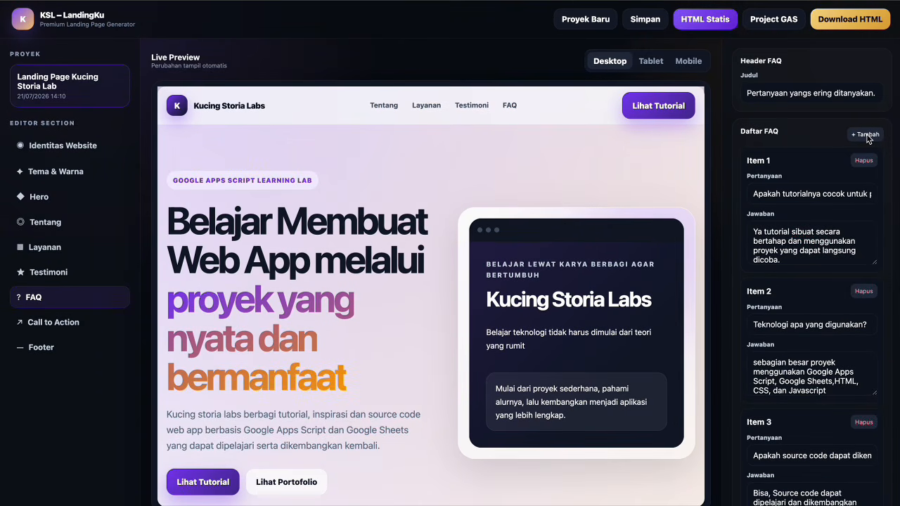
{"action": "scroll", "coordinate": [846, 243], "scroll_direction": "down", "scroll_amount": 1}
{"action": "scroll", "coordinate": [836, 295], "scroll_direction": "down", "scroll_amount": 3}
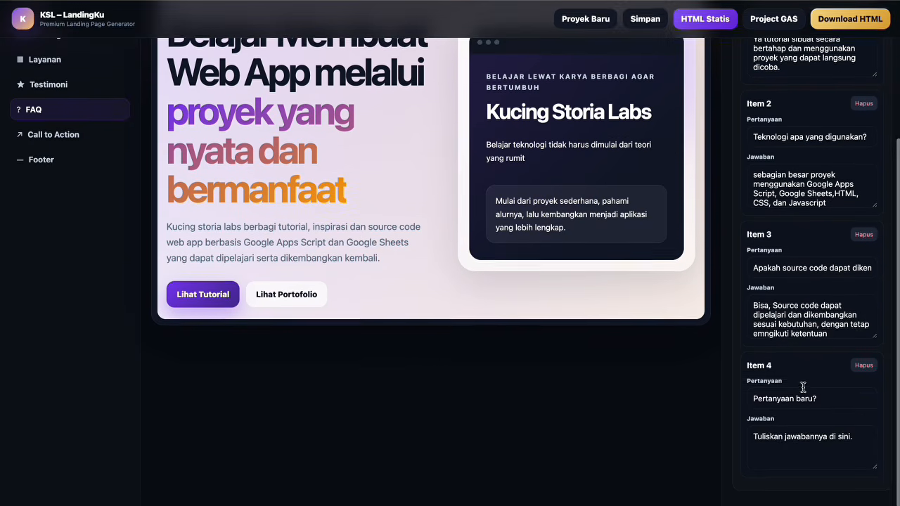
{"action": "left_click", "coordinate": [839, 399]}
{"action": "key", "text": "ctrl+a"}
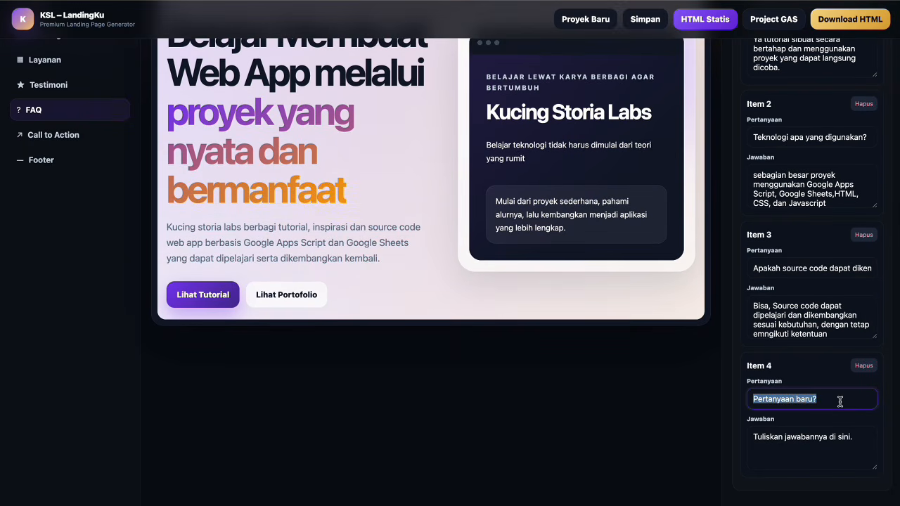
{"action": "type", "text": "Apa"}
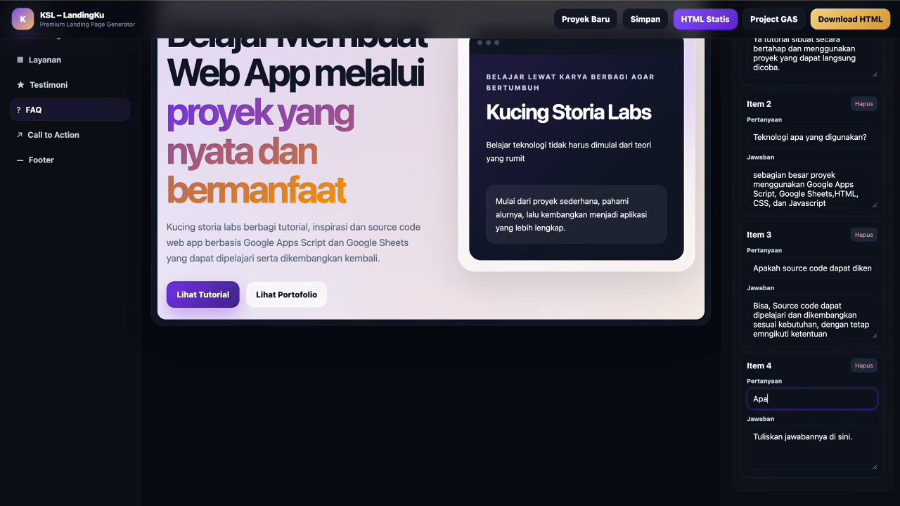
{"action": "type", "text": "kah aplikasi dapat digu"}
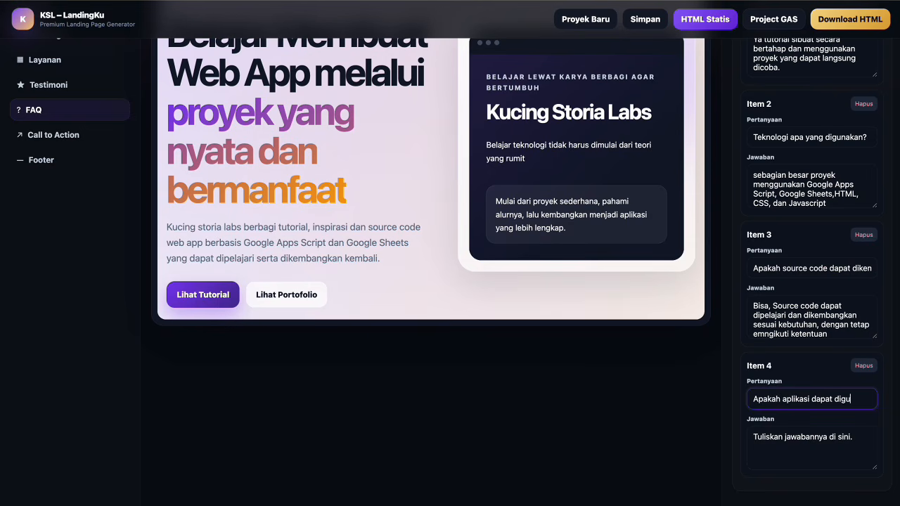
{"action": "type", "text": "nakan tan"}
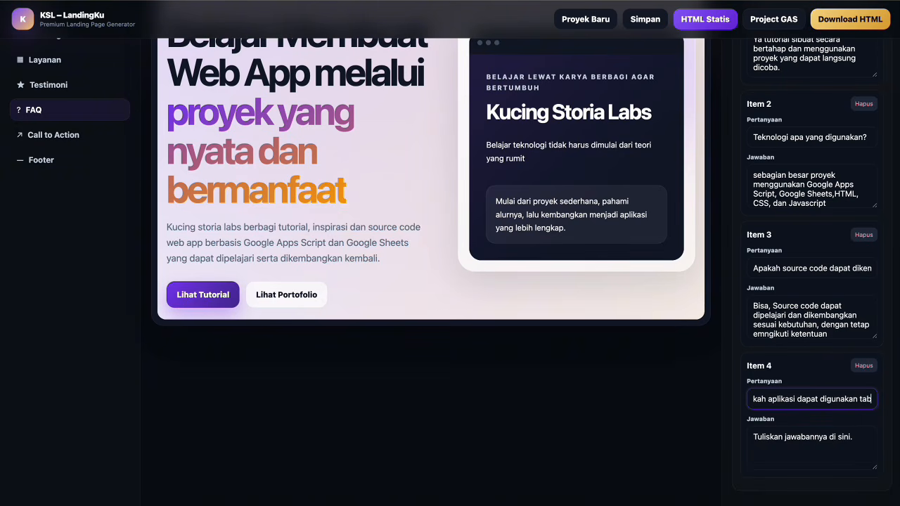
{"action": "type", "text": "pa hos"}
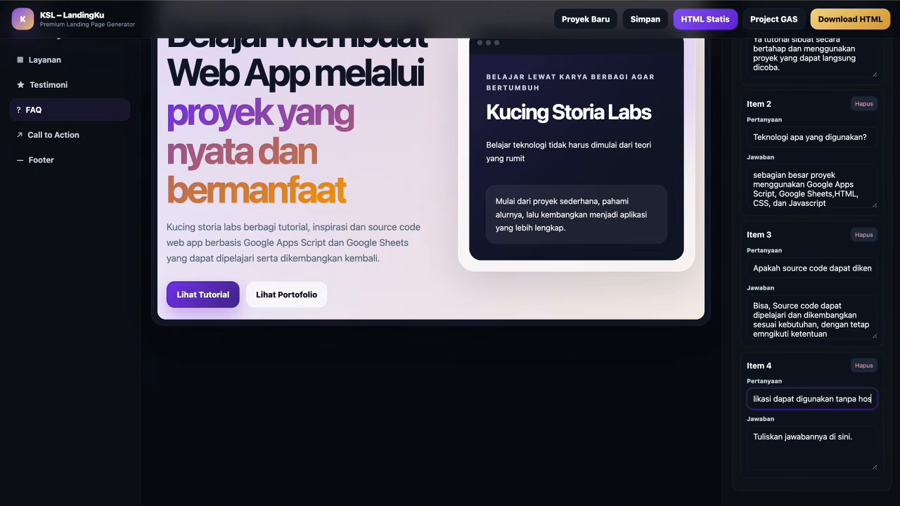
{"action": "type", "text": "ting berbayar?"}
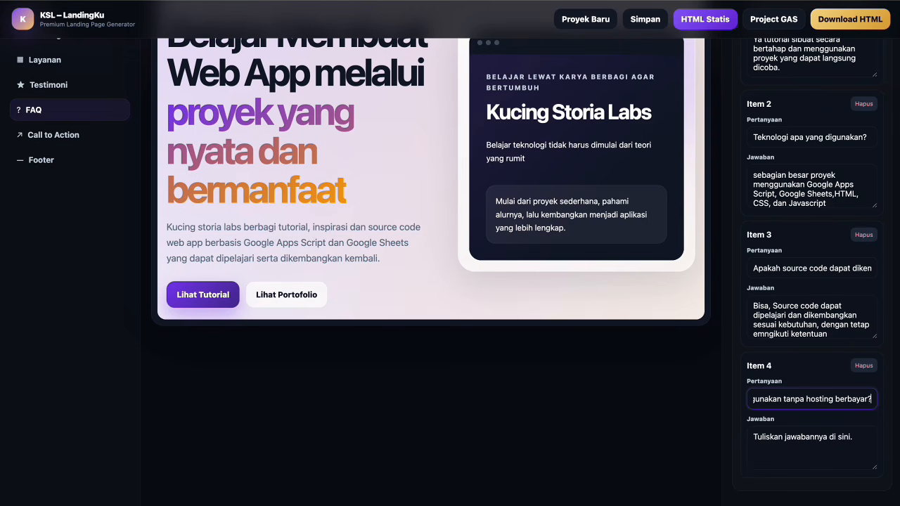
Answer FAQ 4: projects deploy as Google Apps Script Web Apps without traditional hosting.
{"action": "left_click", "coordinate": [841, 435]}
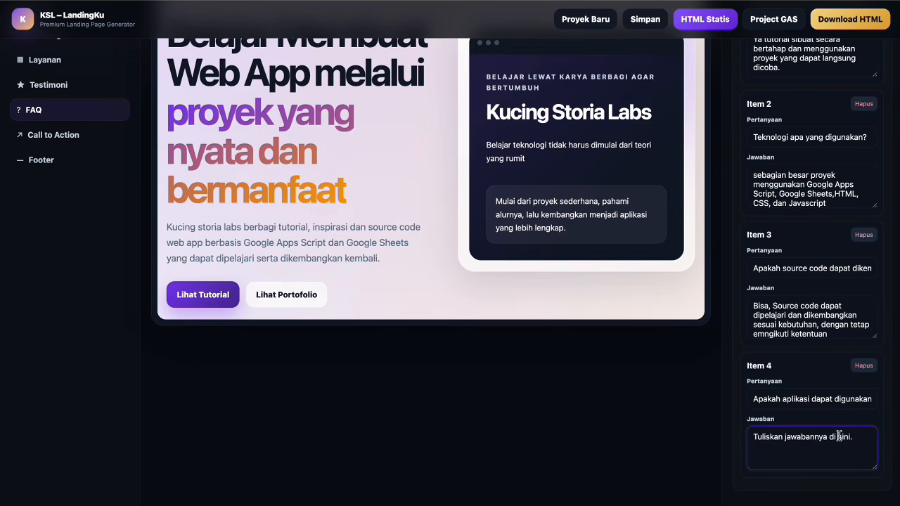
{"action": "key", "text": "ctrl+a"}
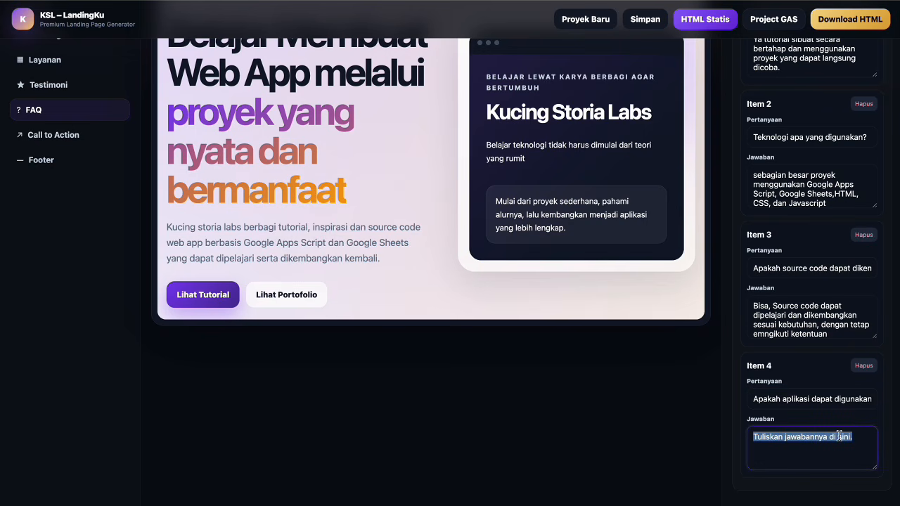
{"action": "type", "text": "Banya"}
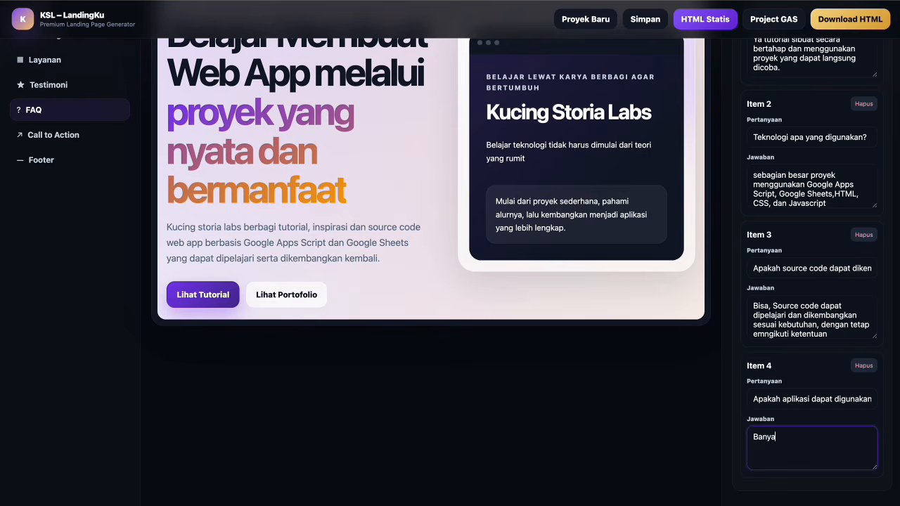
{"action": "type", "text": "k proyek"}
{"action": "type", "text": " dapada di"}
{"action": "key", "text": "BackSpace"}
{"action": "key", "text": "BackSpace"}
{"action": "key", "text": "BackSpace"}
{"action": "key", "text": "BackSpace"}
{"action": "type", "text": "t di deploy"}
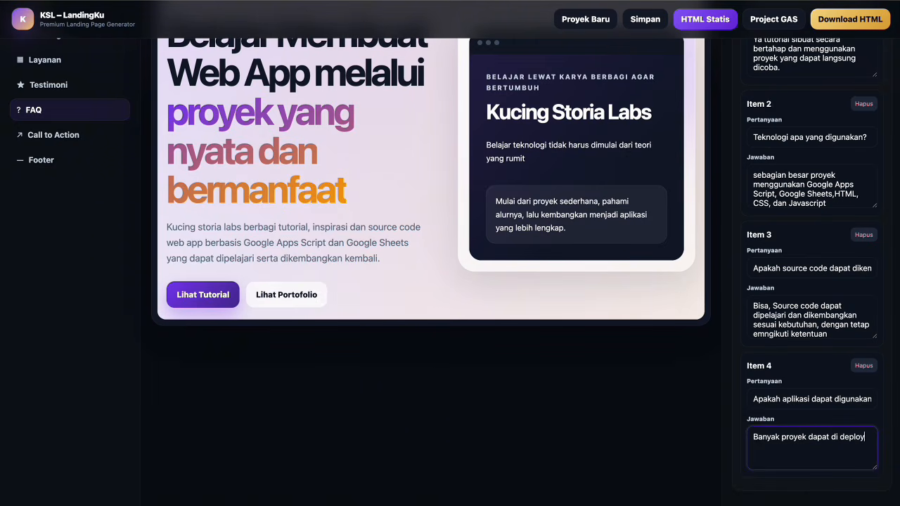
{"action": "type", "text": " sebagai Google Apps Script"}
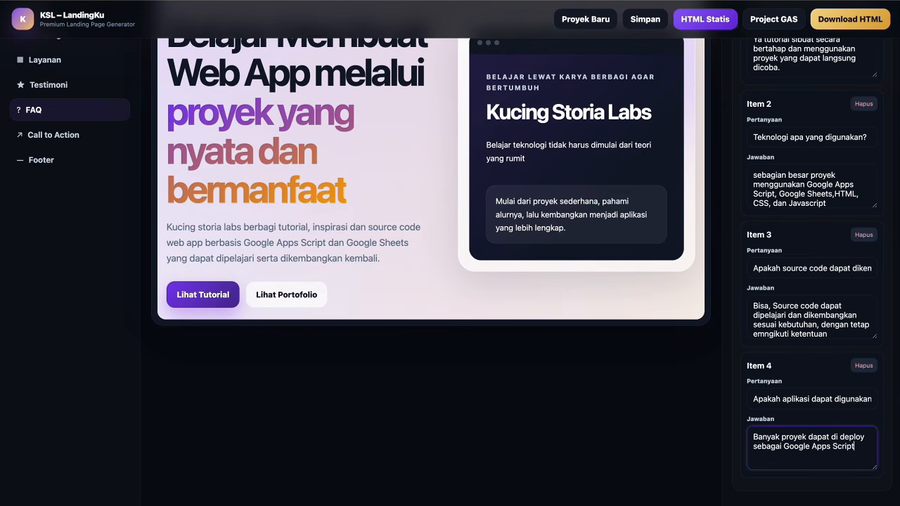
{"action": "type", "text": " Web App sehingga tidak memerlukan hosting tras"}
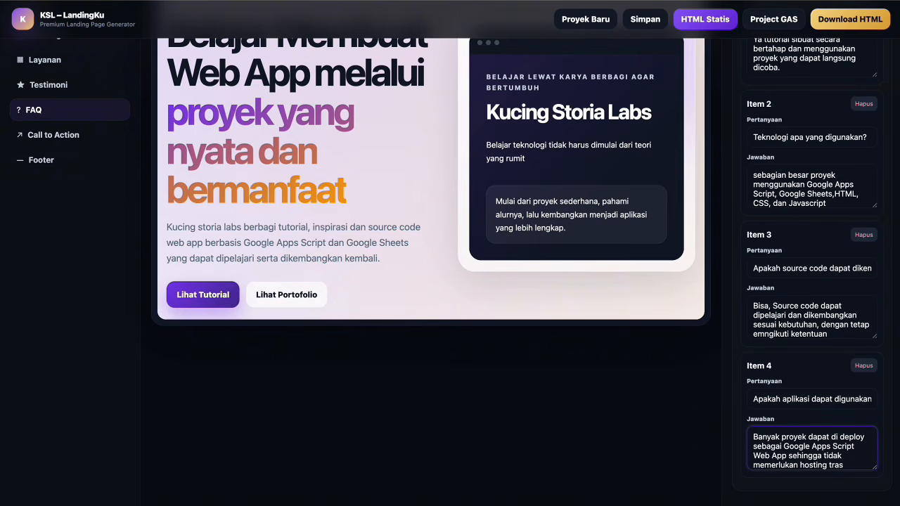
{"action": "type", "text": "diso"}
{"action": "type", "text": "ional."}
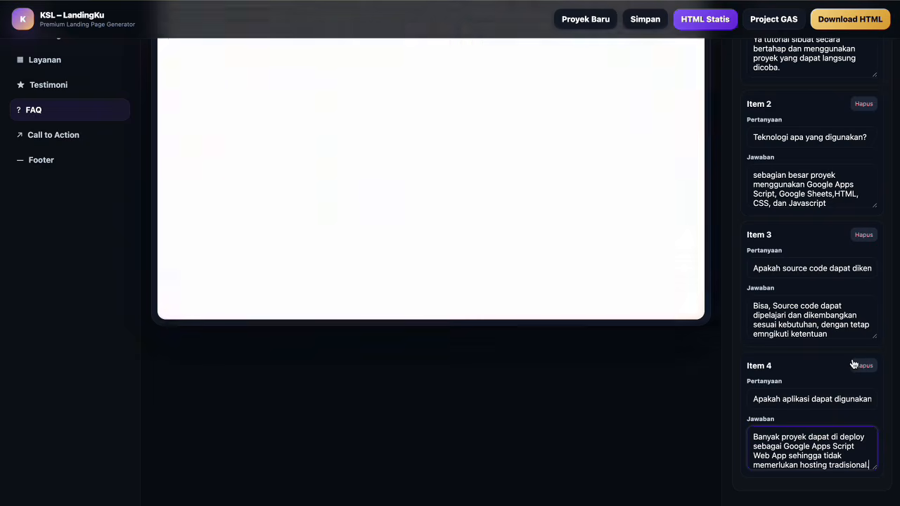
{"action": "scroll", "coordinate": [853, 366], "scroll_direction": "up", "scroll_amount": 2}
{"action": "scroll", "coordinate": [853, 363], "scroll_direction": "up", "scroll_amount": 1}
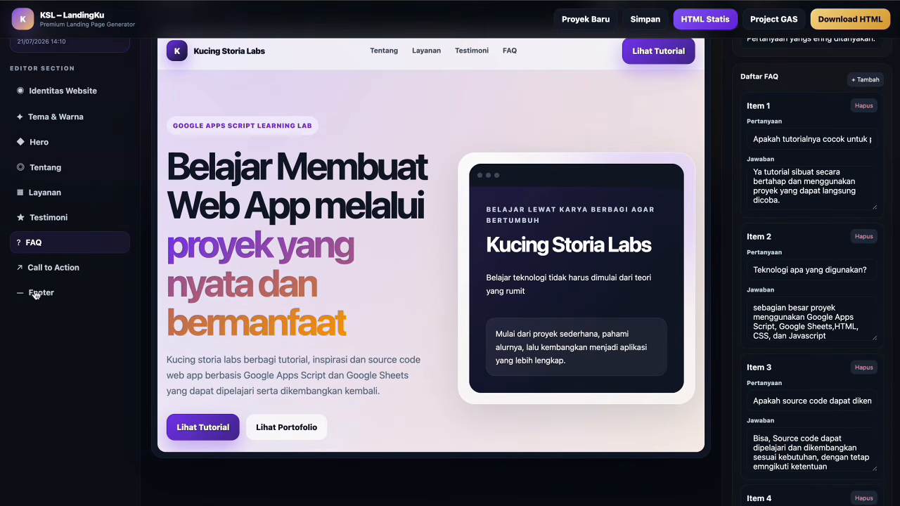
Set the Call to Action title to 'Mulai belajar dari satu proyek sederhana'.
{"action": "left_click", "coordinate": [66, 270]}
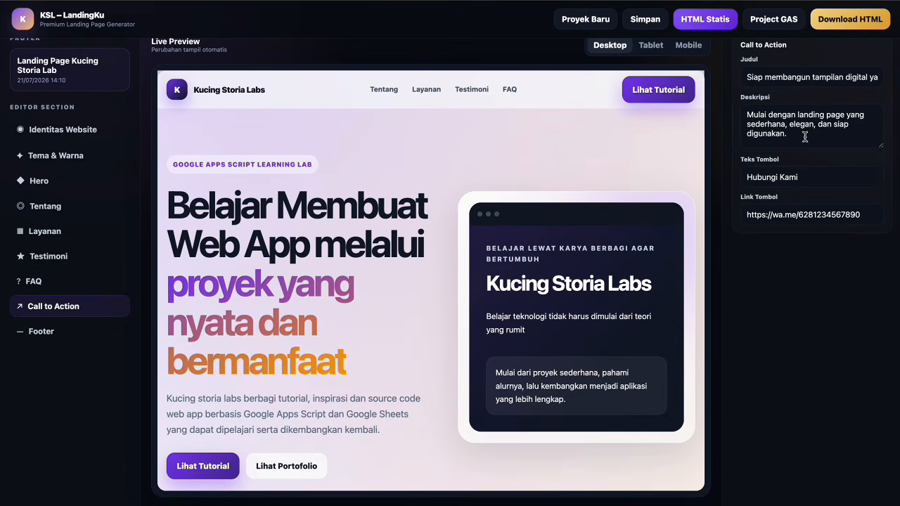
{"action": "triple_click", "coordinate": [811, 76]}
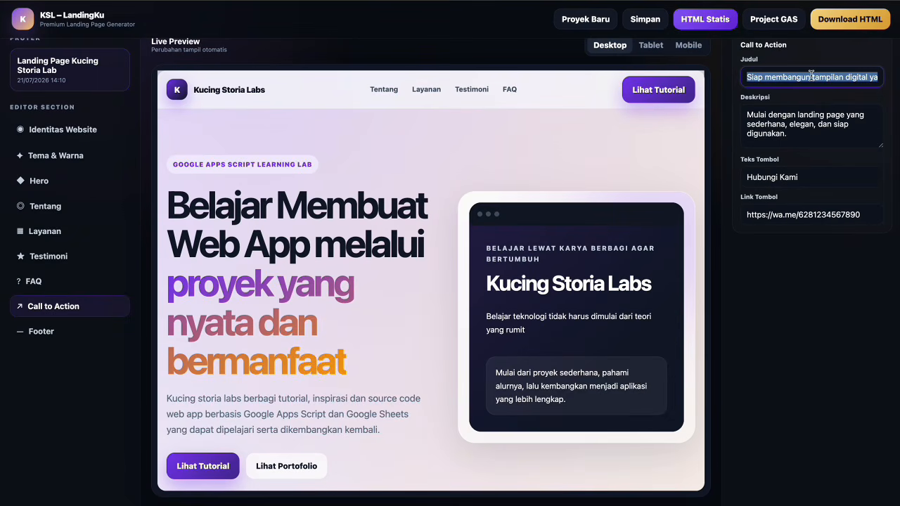
{"action": "type", "text": "Mulai be"}
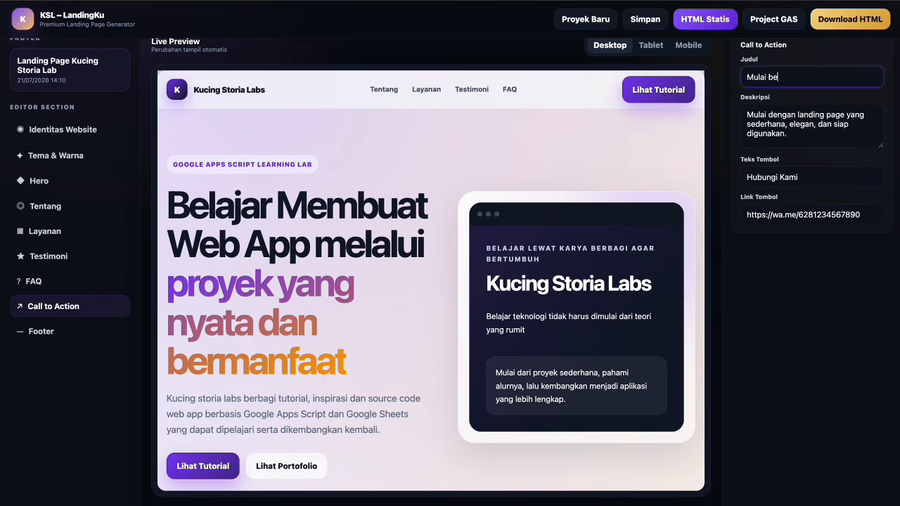
{"action": "type", "text": "lajar dari satu proyek sederhana"}
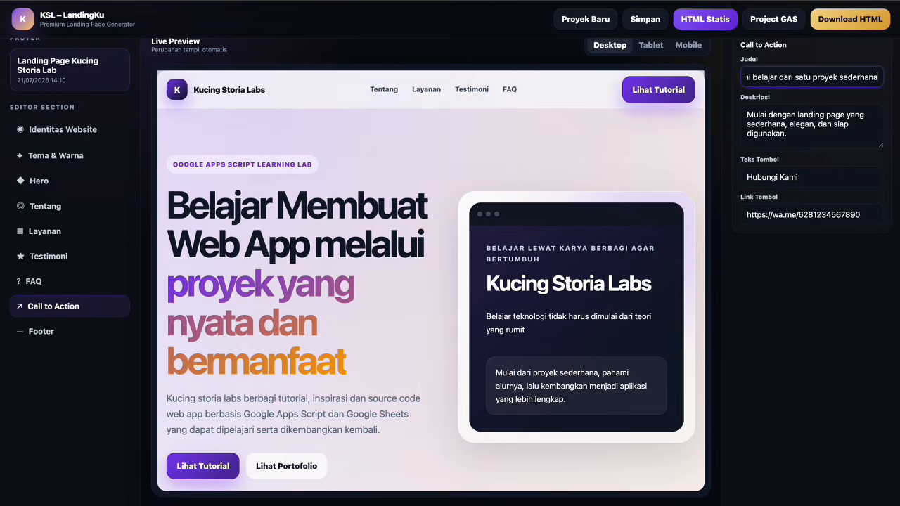
Write a new Call to Action description about choosing a suitable tutorial, and make the button 'Mulai Belajar'.
{"action": "left_click", "coordinate": [812, 116]}
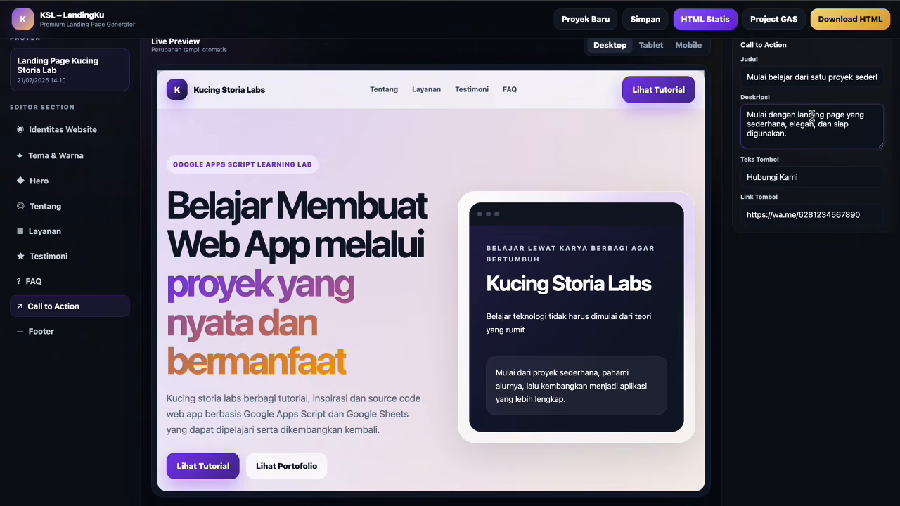
{"action": "key", "text": "ctrl+a"}
{"action": "type", "text": "Pilih"}
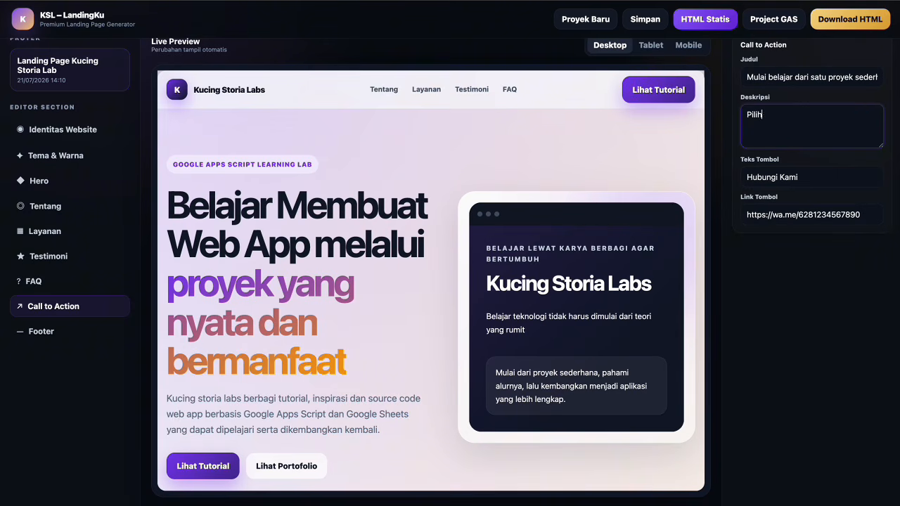
{"action": "type", "text": " tutorial yang sesuai, coba s"}
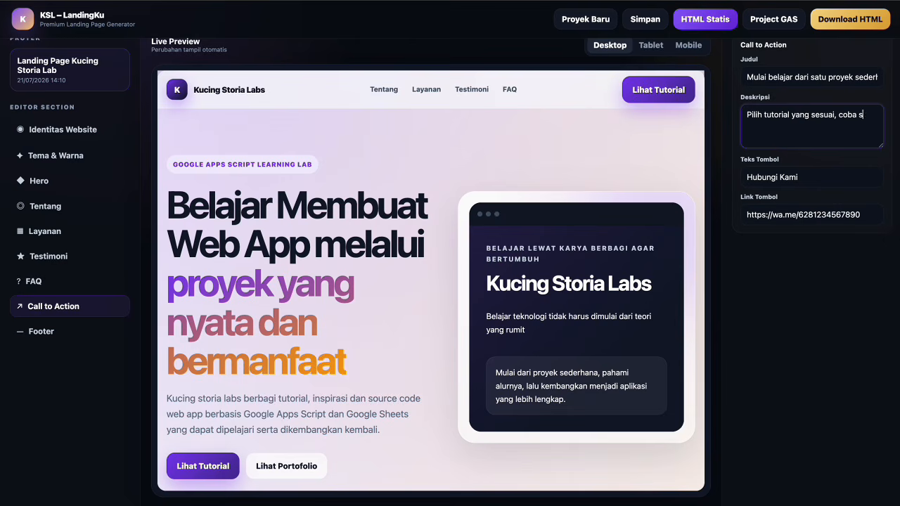
{"action": "type", "text": "rce"}
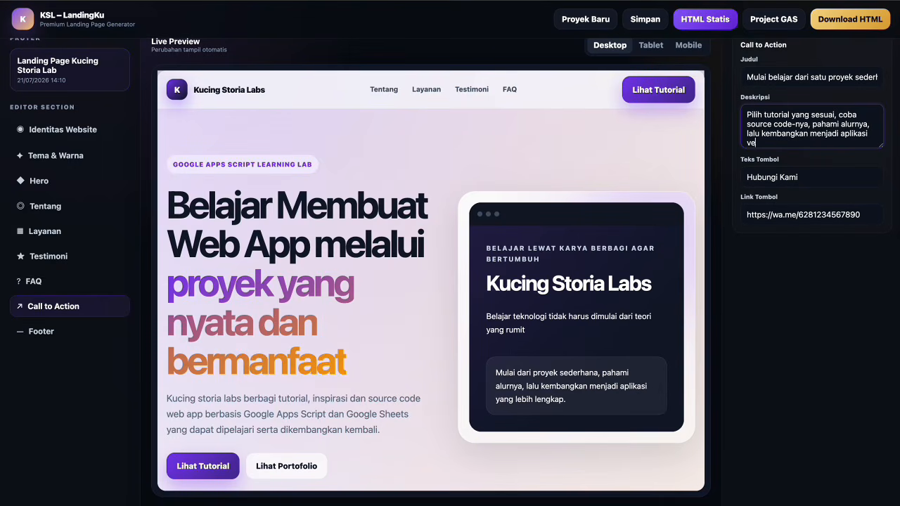
{"action": "type", "text": "anda sesn"}
{"action": "type", "text": "iri."}
{"action": "key", "text": "Tab"}
{"action": "type", "text": "Mulai Belajar"}
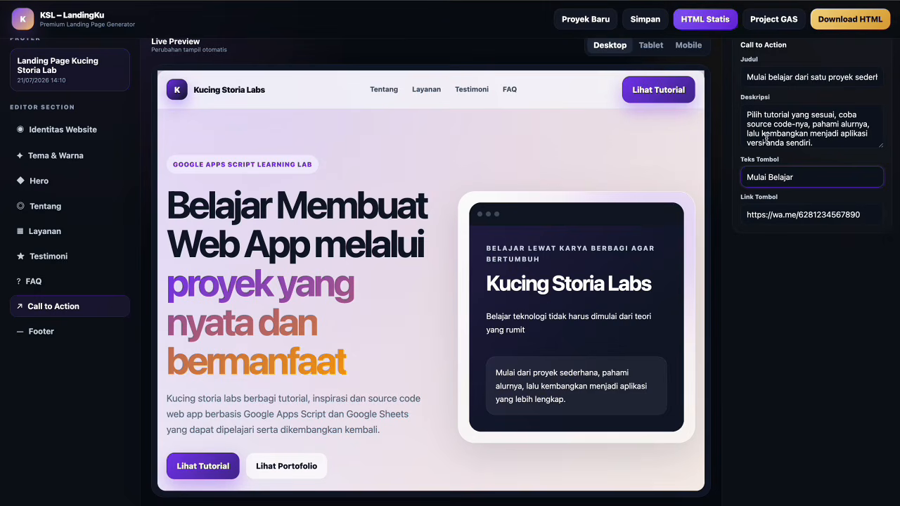
Replace the button's old WhatsApp link with the pasted KucingStoria YouTube channel URL.
{"action": "left_click", "coordinate": [819, 213]}
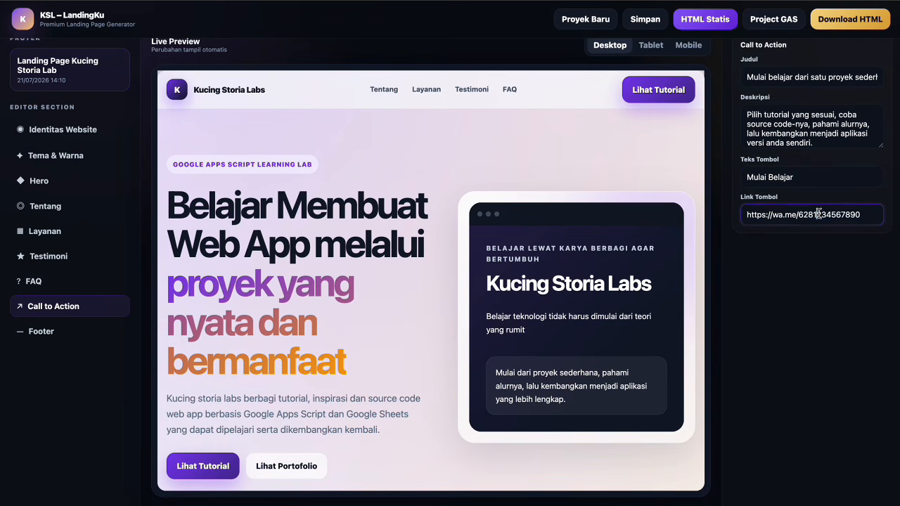
{"action": "key", "text": "ctrl+a"}
{"action": "type", "text": "https://www.youtube.com/@KucingStoria"}
{"action": "left_click", "coordinate": [799, 262]}
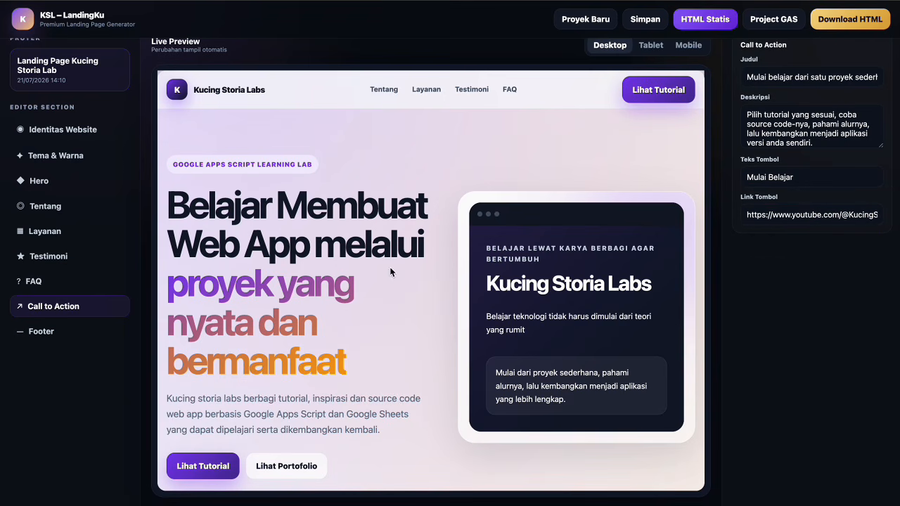
{"action": "scroll", "coordinate": [710, 223], "scroll_direction": "down", "scroll_amount": 1}
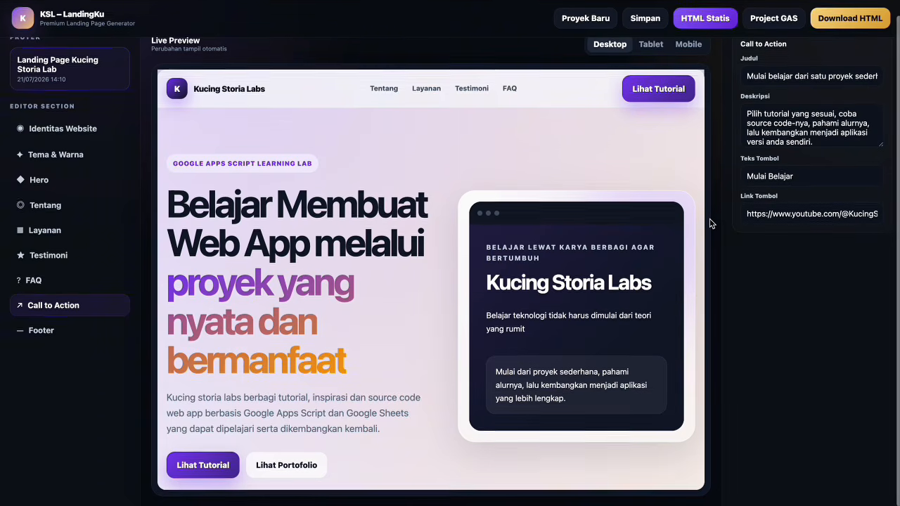
Set the Footer copyright to '© 2026 Kucing Storia Labs. Belajar lewat karya, berbagi agar bertumbuh.'.
{"action": "left_click", "coordinate": [50, 331]}
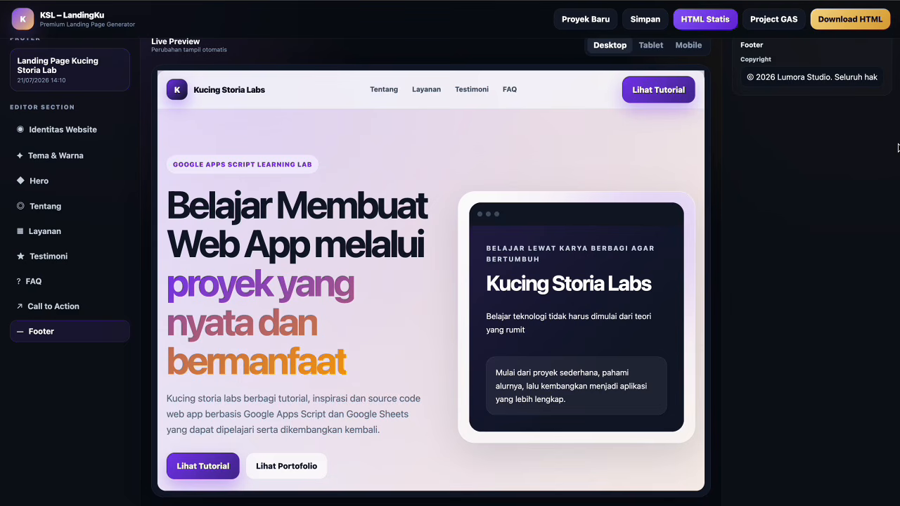
{"action": "left_click", "coordinate": [778, 77]}
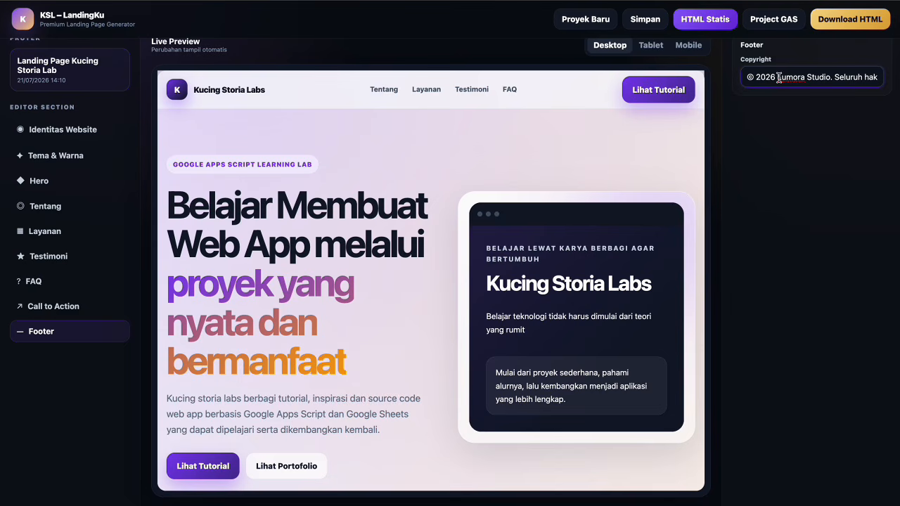
{"action": "key", "text": "ctrl+a"}
{"action": "type", "text": "© 2026 K"}
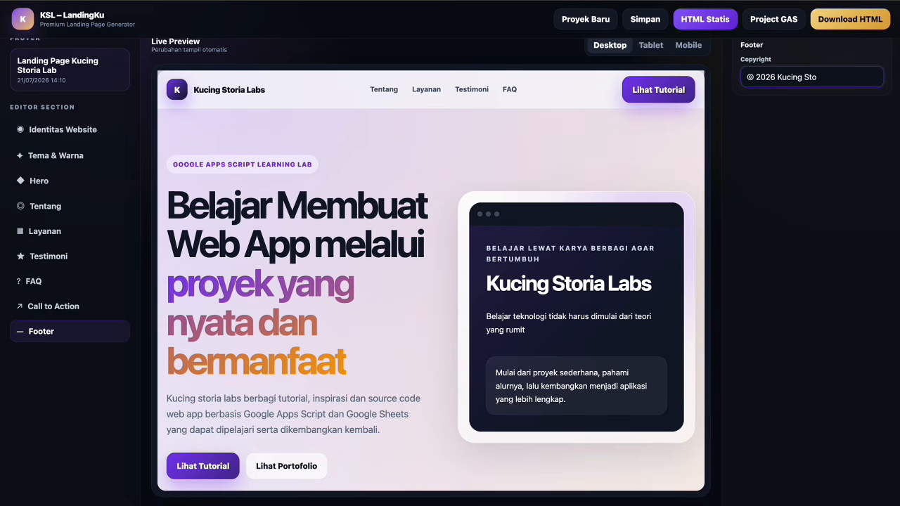
{"action": "type", "text": "ucing Storia La"}
{"action": "type", "text": "r lewat ja"}
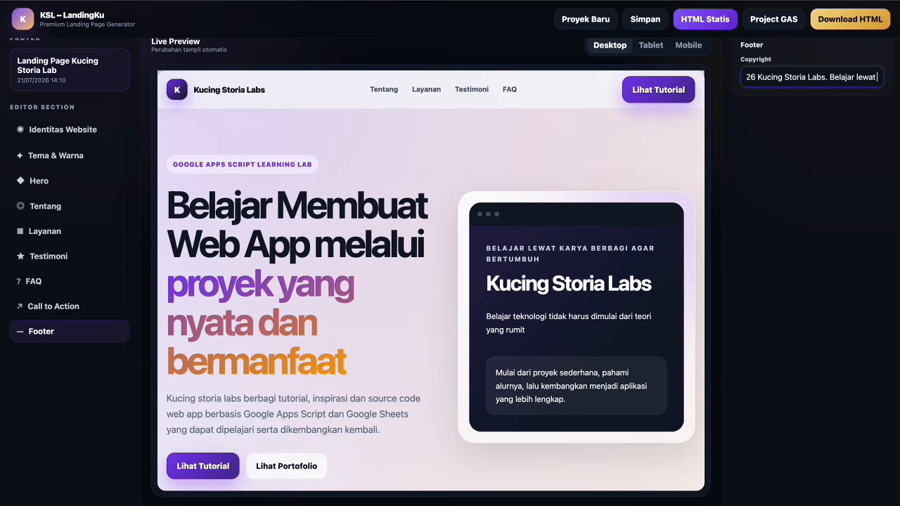
{"action": "key", "text": "BackSpace"}
{"action": "key", "text": "BackSpace"}
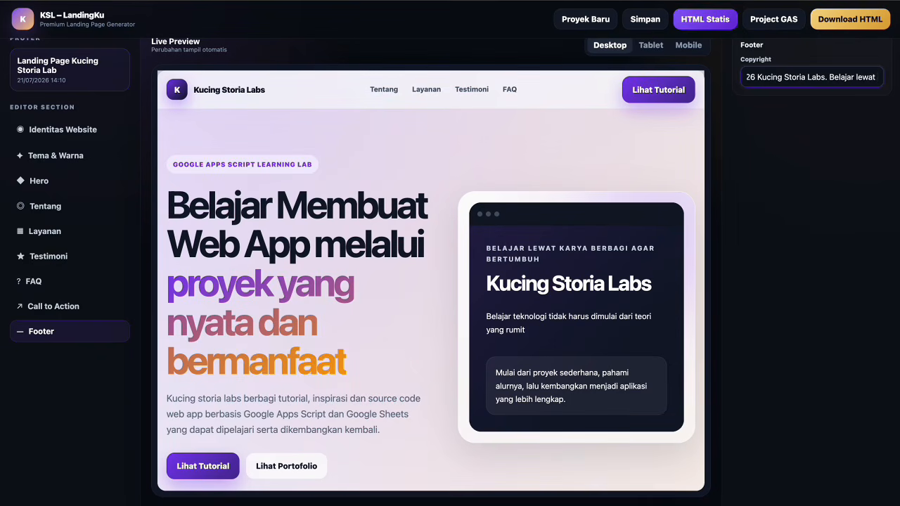
{"action": "type", "text": "karya, ber"}
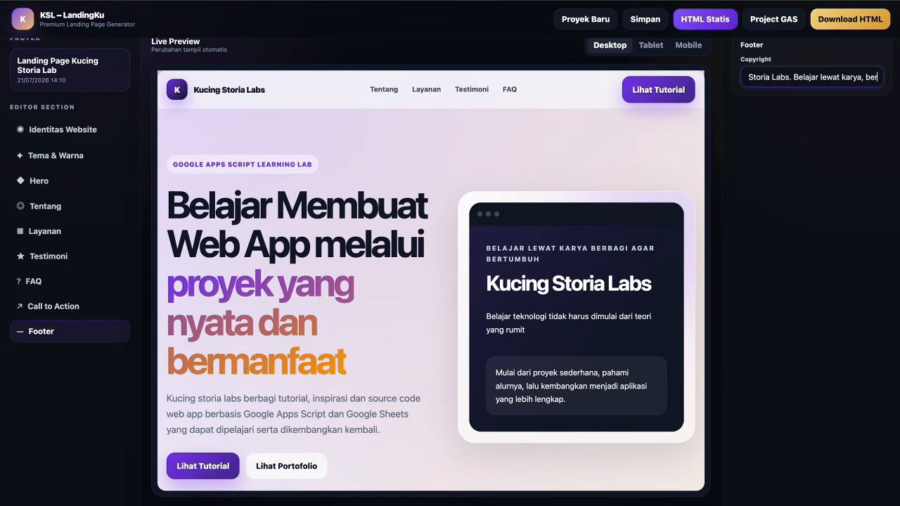
{"action": "type", "text": "bagi agar be"}
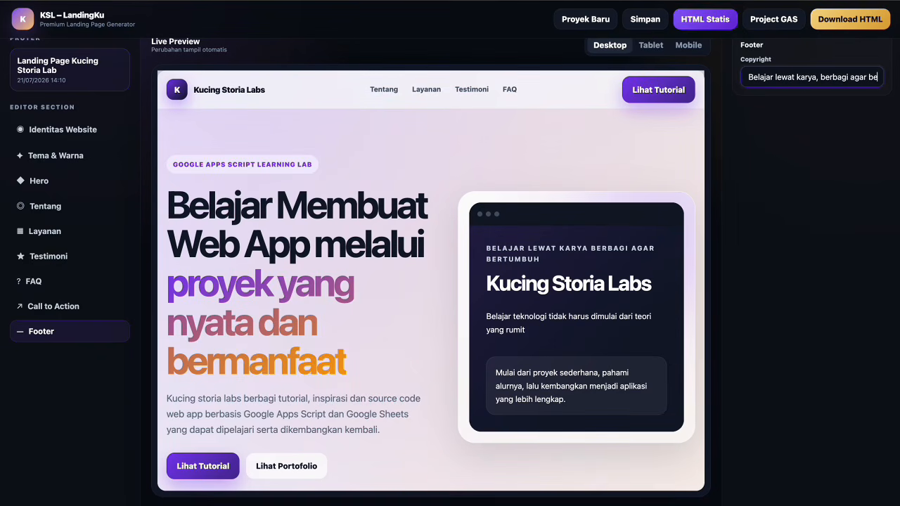
{"action": "type", "text": "rtumbuh"}
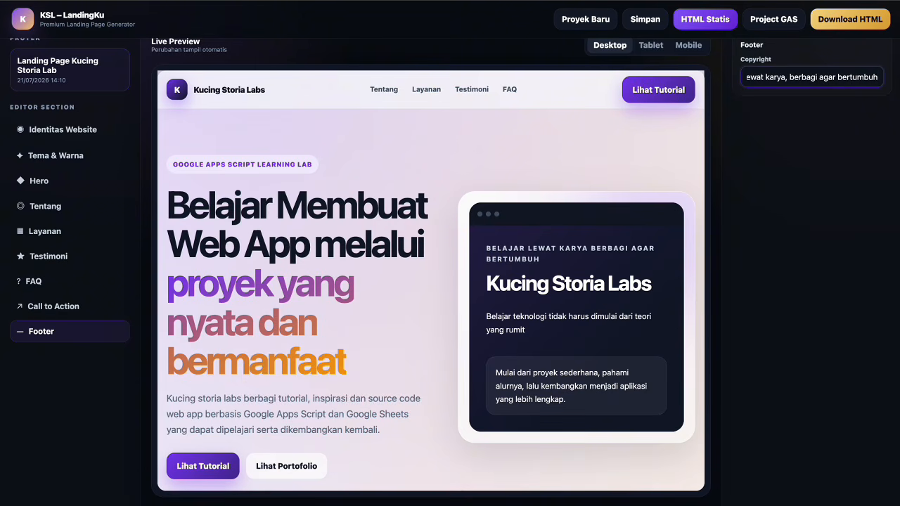
{"action": "type", "text": "."}
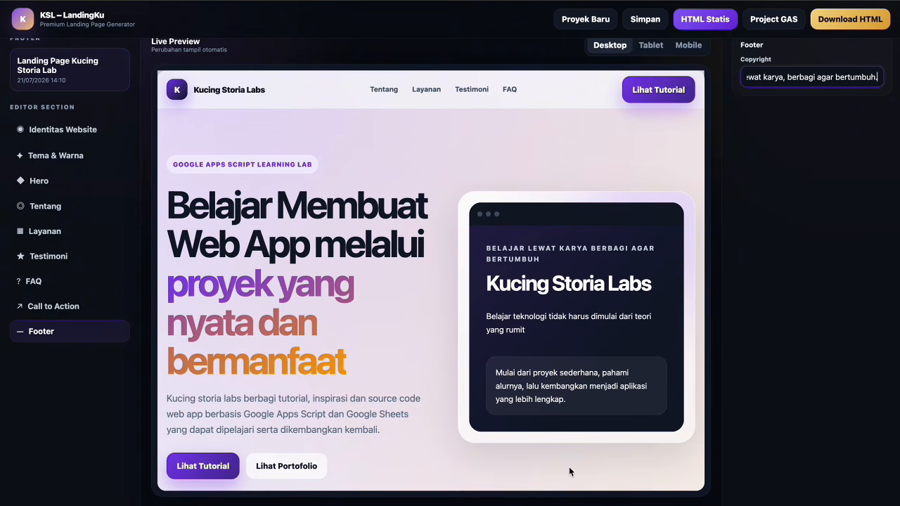
{"action": "left_click", "coordinate": [616, 48]}
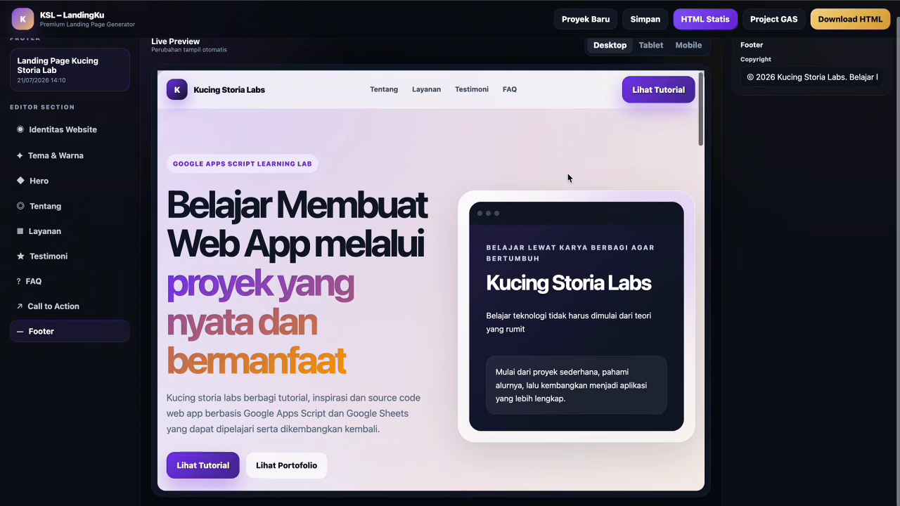
{"action": "scroll", "coordinate": [567, 173], "scroll_direction": "down", "scroll_amount": 2}
{"action": "scroll", "coordinate": [567, 176], "scroll_direction": "down", "scroll_amount": 5}
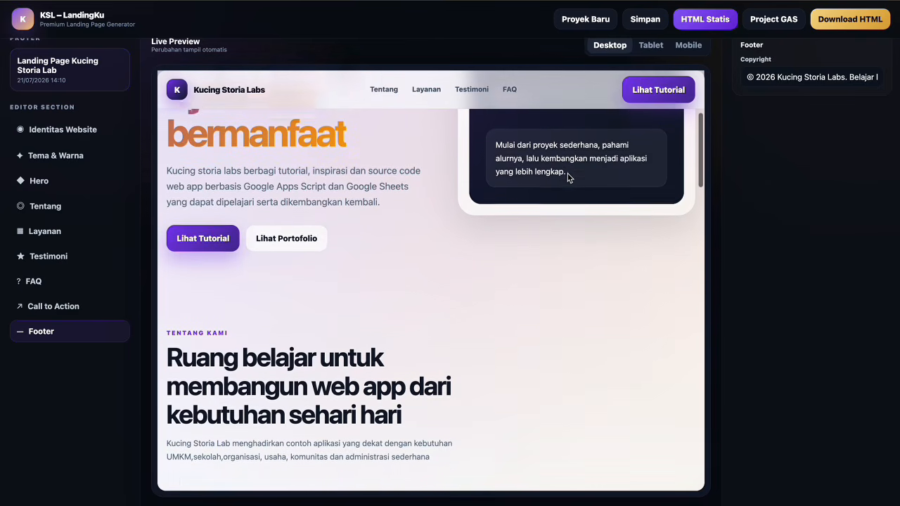
{"action": "scroll", "coordinate": [567, 177], "scroll_direction": "down", "scroll_amount": 4}
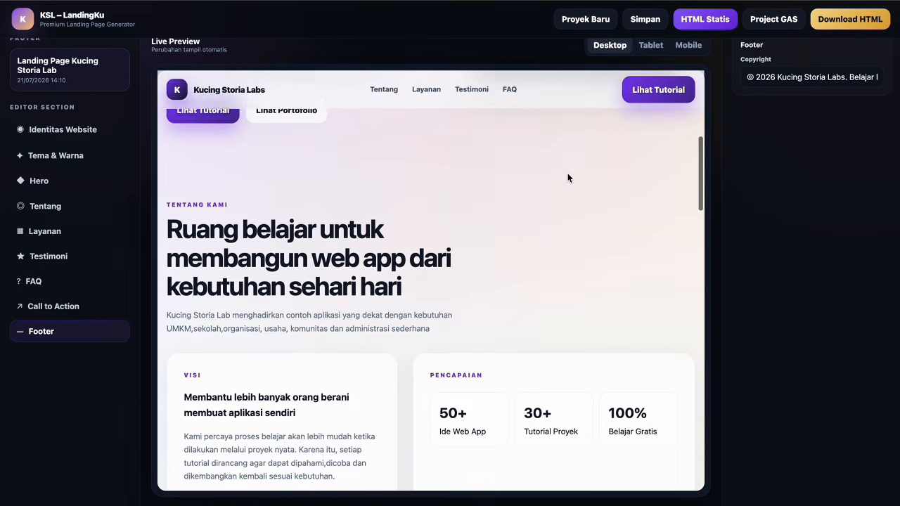
{"action": "scroll", "coordinate": [567, 178], "scroll_direction": "down", "scroll_amount": 4}
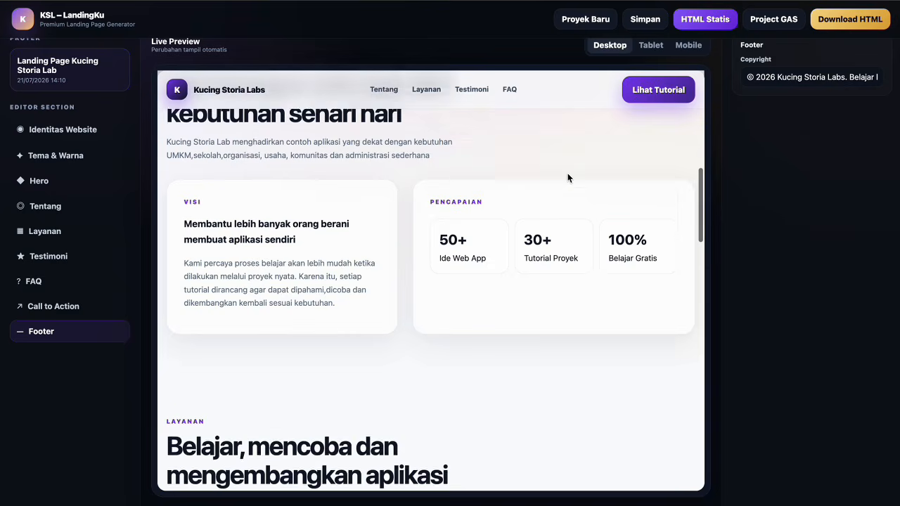
{"action": "scroll", "coordinate": [567, 177], "scroll_direction": "down", "scroll_amount": 3}
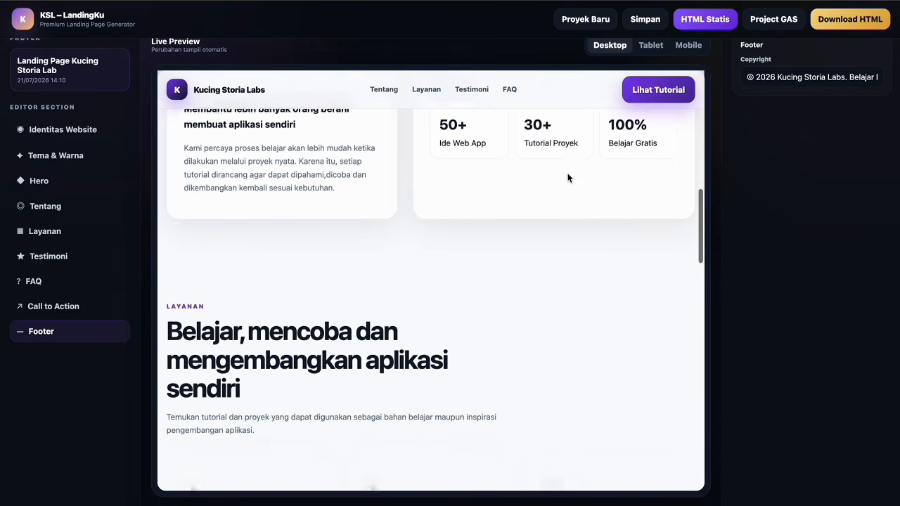
{"action": "scroll", "coordinate": [568, 178], "scroll_direction": "down", "scroll_amount": 4}
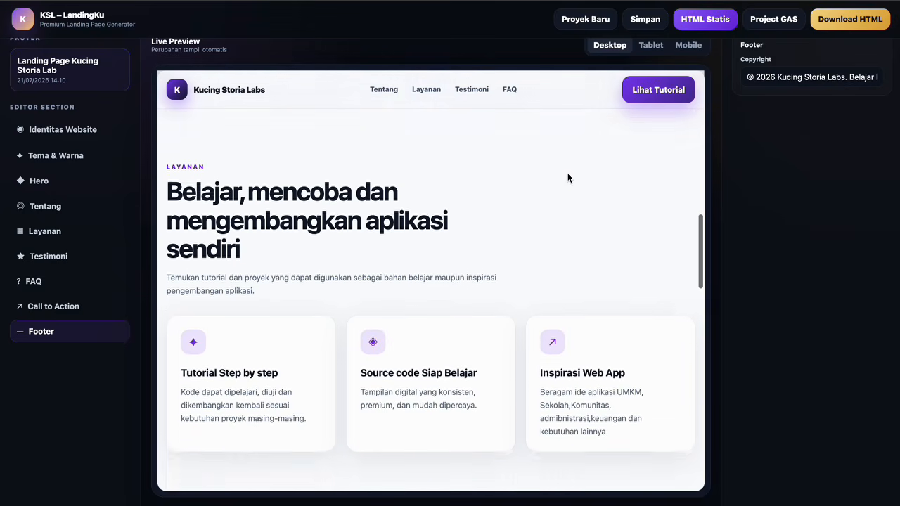
{"action": "scroll", "coordinate": [567, 178], "scroll_direction": "down", "scroll_amount": 5}
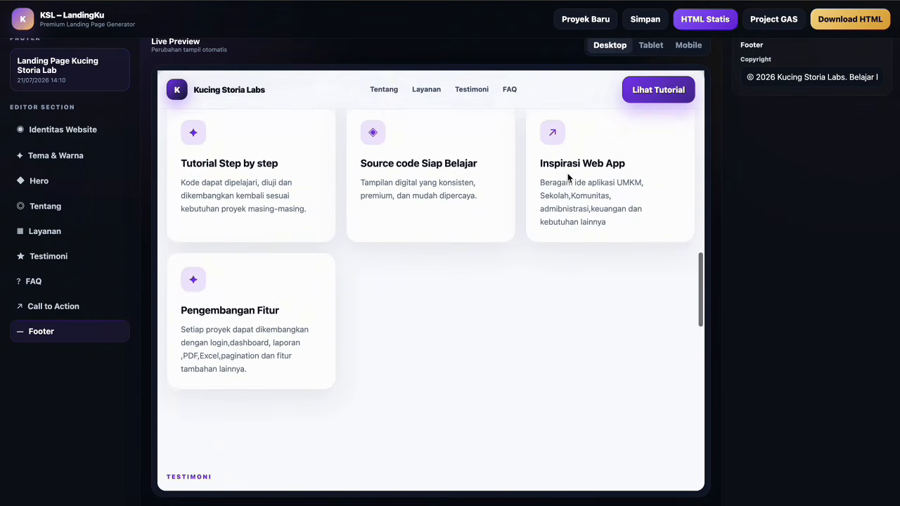
{"action": "scroll", "coordinate": [567, 178], "scroll_direction": "down", "scroll_amount": 6}
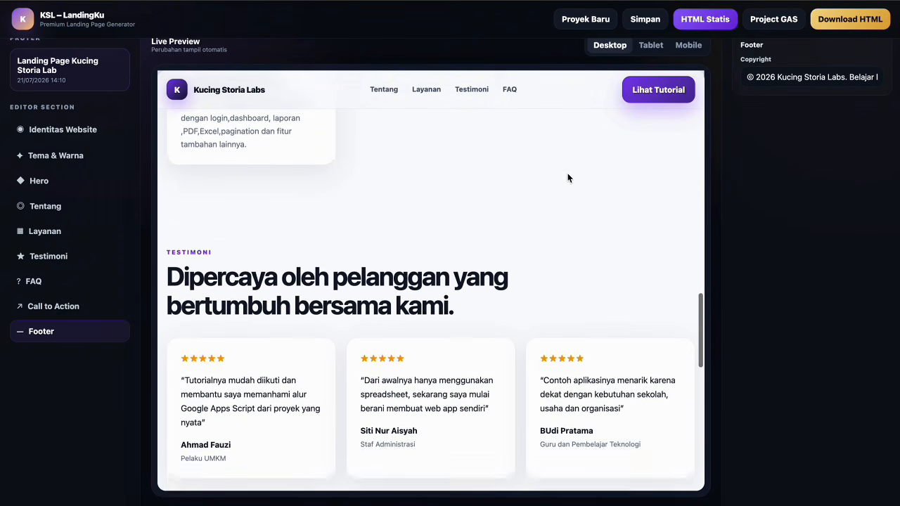
{"action": "scroll", "coordinate": [567, 178], "scroll_direction": "down", "scroll_amount": 6}
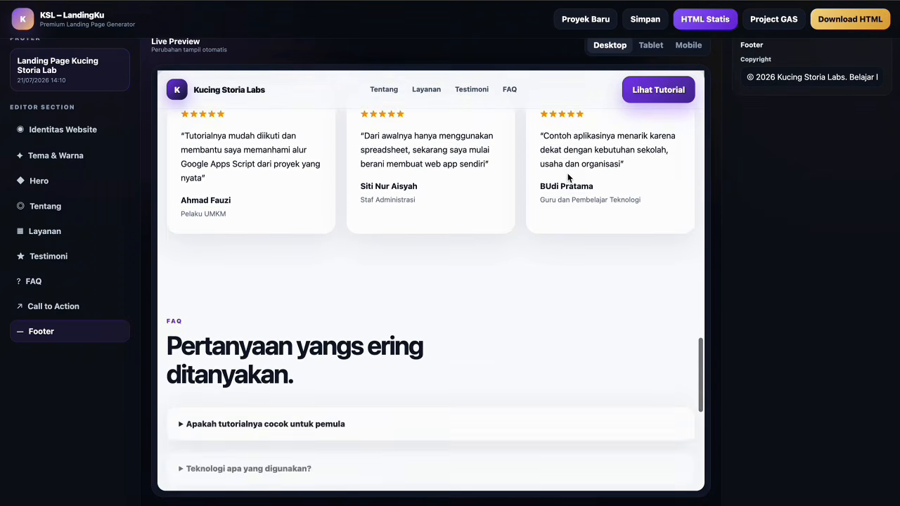
{"action": "scroll", "coordinate": [567, 178], "scroll_direction": "down", "scroll_amount": 5}
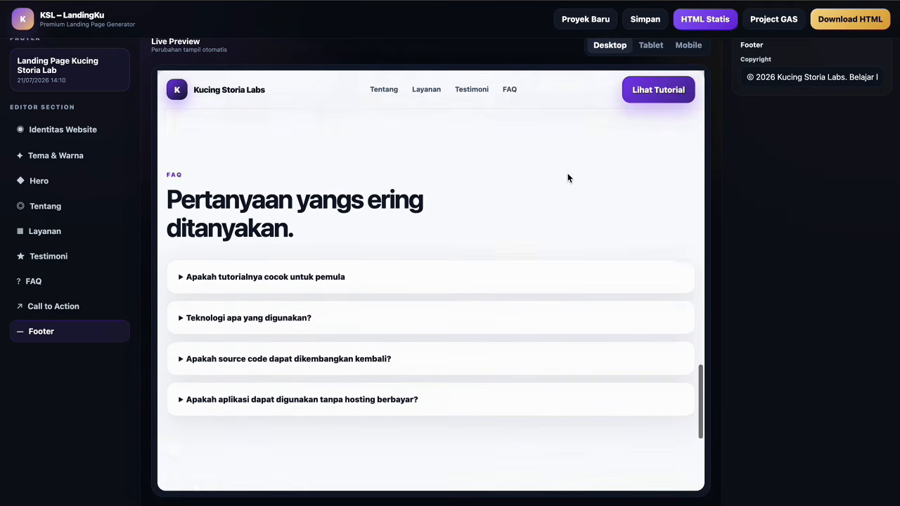
{"action": "scroll", "coordinate": [522, 246], "scroll_direction": "down", "scroll_amount": 3}
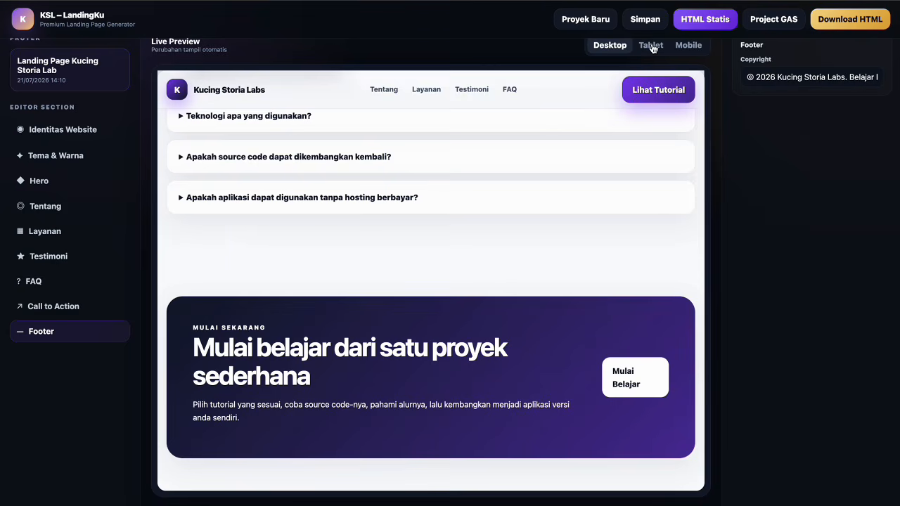
Preview the landing page at tablet width and scroll through it.
{"action": "left_click", "coordinate": [650, 45]}
{"action": "scroll", "coordinate": [569, 221], "scroll_direction": "down", "scroll_amount": 1}
{"action": "scroll", "coordinate": [570, 222], "scroll_direction": "up", "scroll_amount": 3}
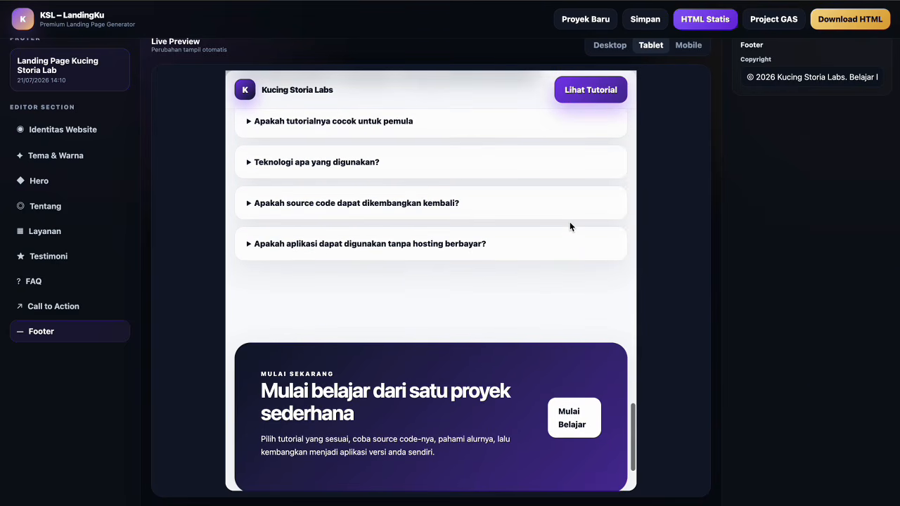
{"action": "scroll", "coordinate": [570, 225], "scroll_direction": "up", "scroll_amount": 10}
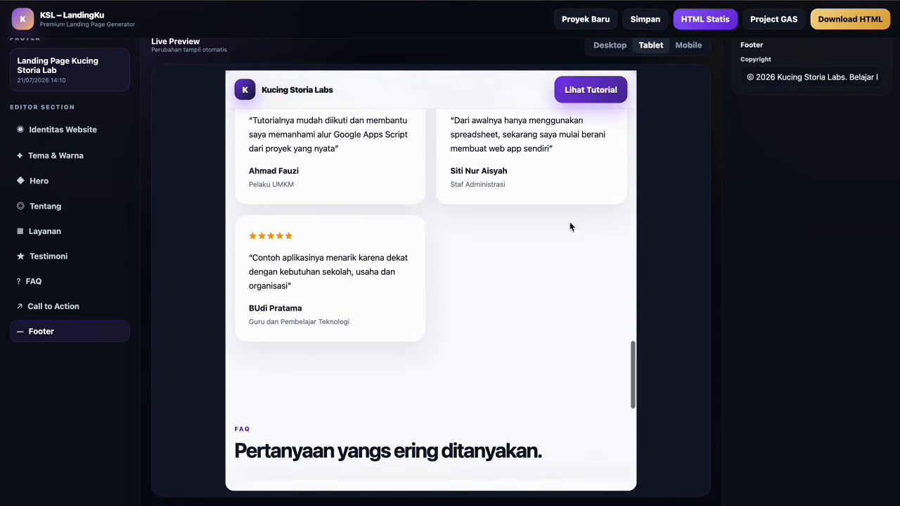
{"action": "scroll", "coordinate": [569, 221], "scroll_direction": "up", "scroll_amount": 5}
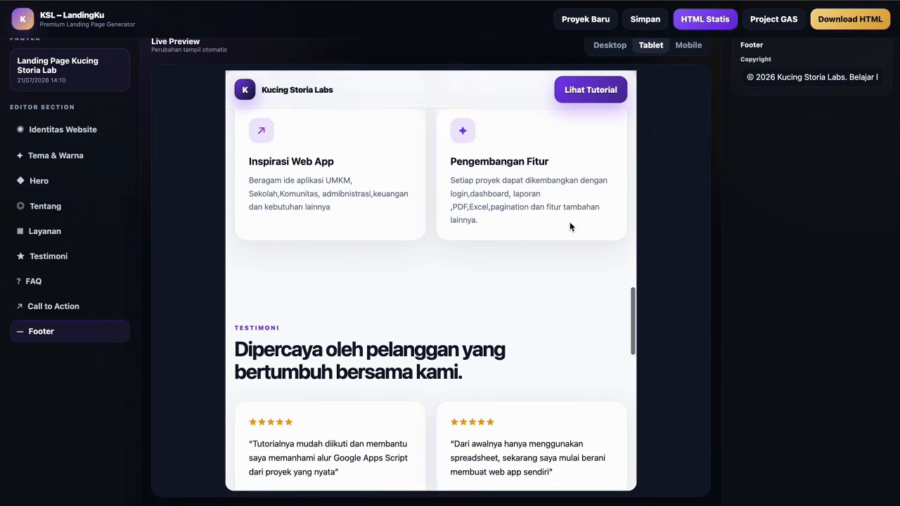
Switch the preview to mobile width and scroll back up to the hero.
{"action": "left_click", "coordinate": [690, 44]}
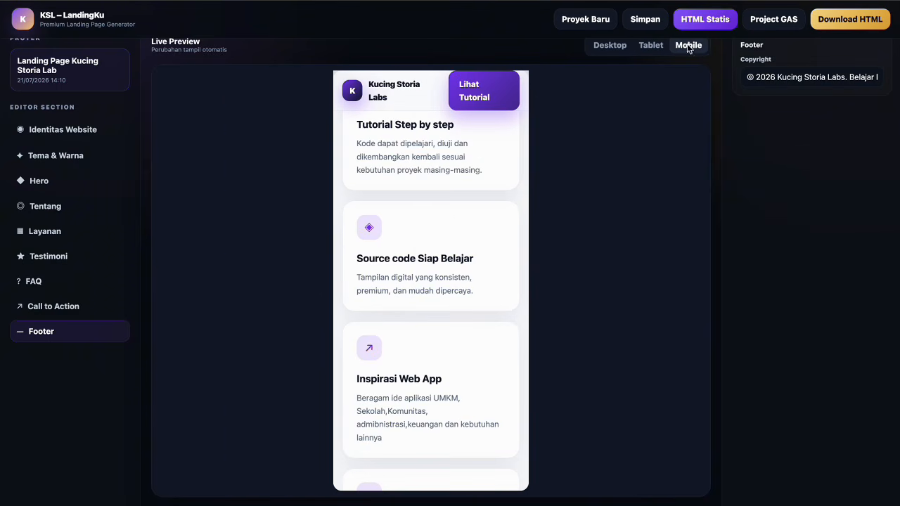
{"action": "scroll", "coordinate": [440, 224], "scroll_direction": "up", "scroll_amount": 5}
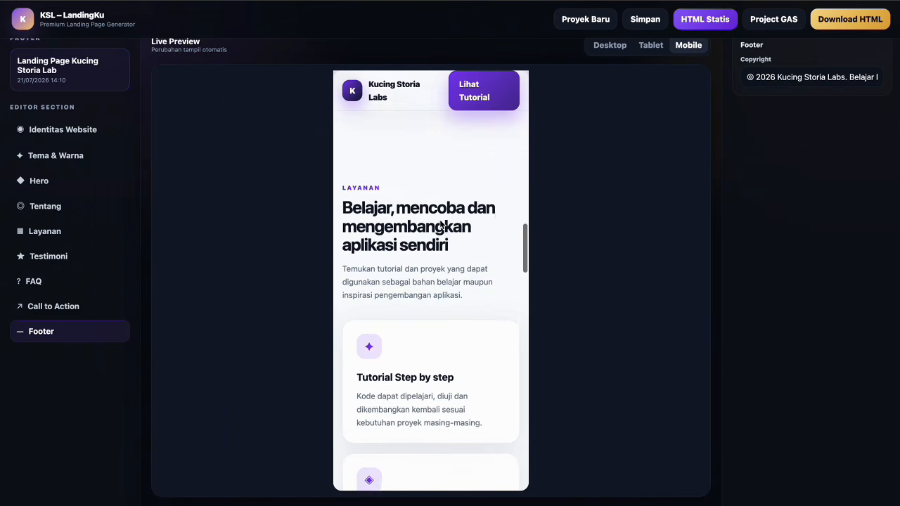
{"action": "scroll", "coordinate": [440, 224], "scroll_direction": "up", "scroll_amount": 3}
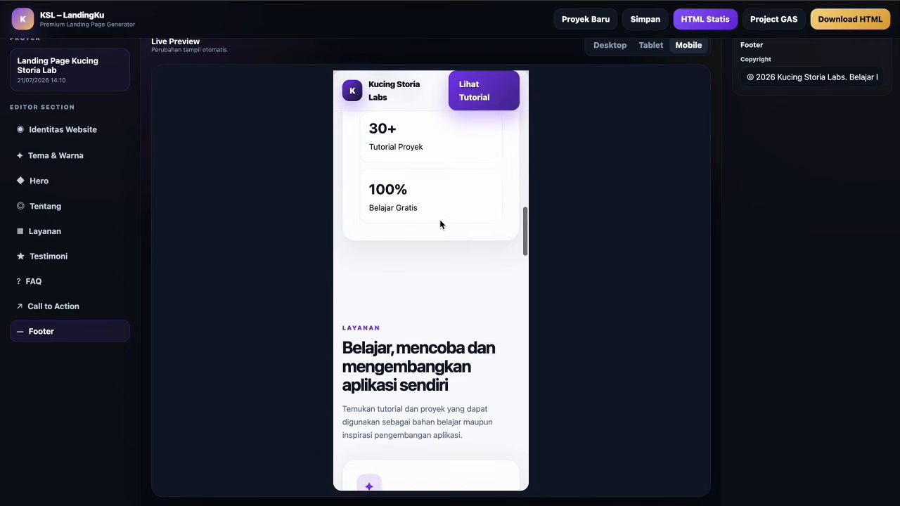
{"action": "scroll", "coordinate": [439, 224], "scroll_direction": "up", "scroll_amount": 3}
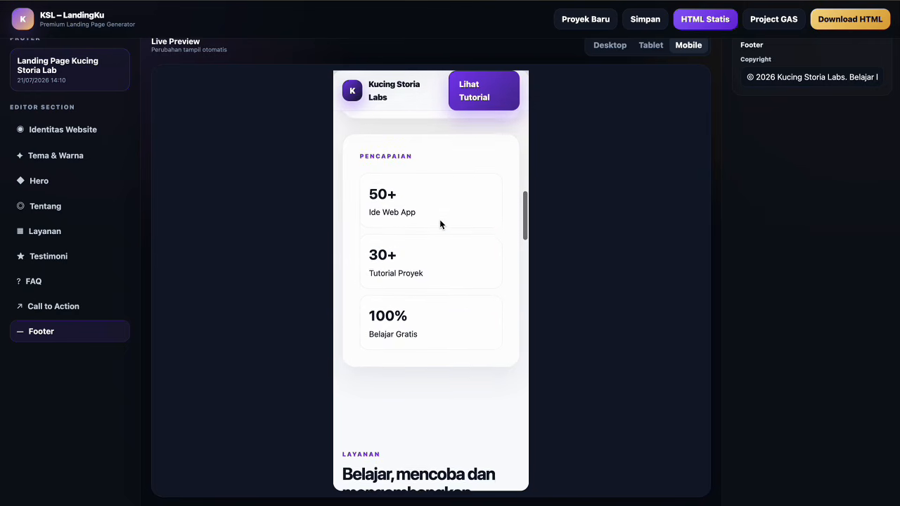
{"action": "scroll", "coordinate": [440, 224], "scroll_direction": "up", "scroll_amount": 6}
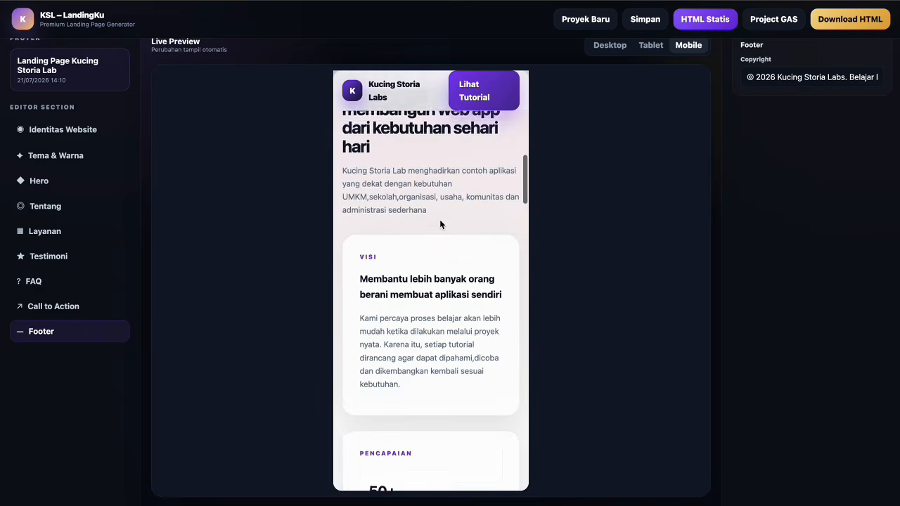
{"action": "scroll", "coordinate": [439, 219], "scroll_direction": "up", "scroll_amount": 2}
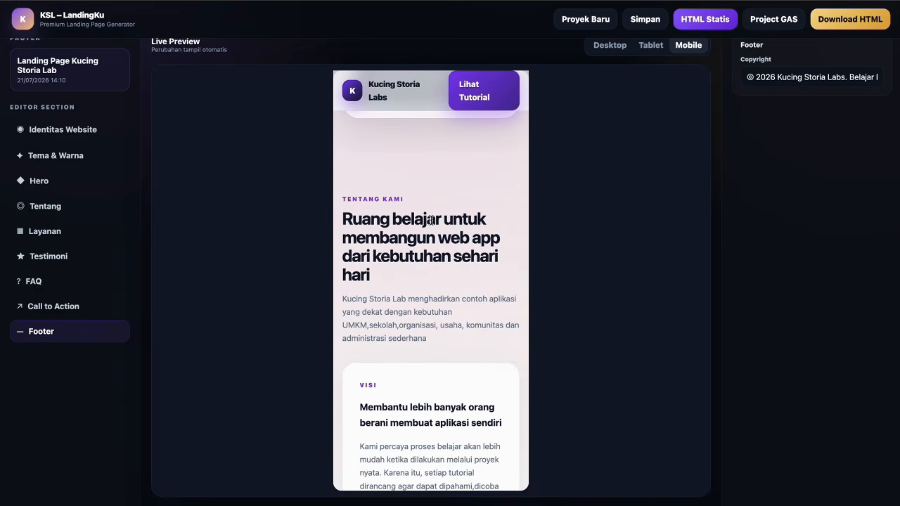
{"action": "scroll", "coordinate": [430, 220], "scroll_direction": "up", "scroll_amount": 2}
{"action": "scroll", "coordinate": [430, 220], "scroll_direction": "up", "scroll_amount": 5}
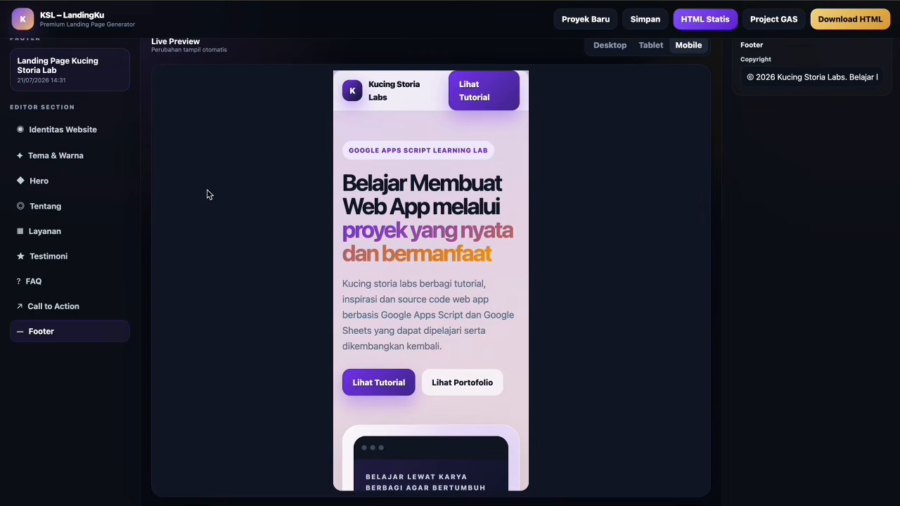
Open the HTML Website export, look over the generated code, and download it as an HTML file.
{"action": "left_click", "coordinate": [700, 26]}
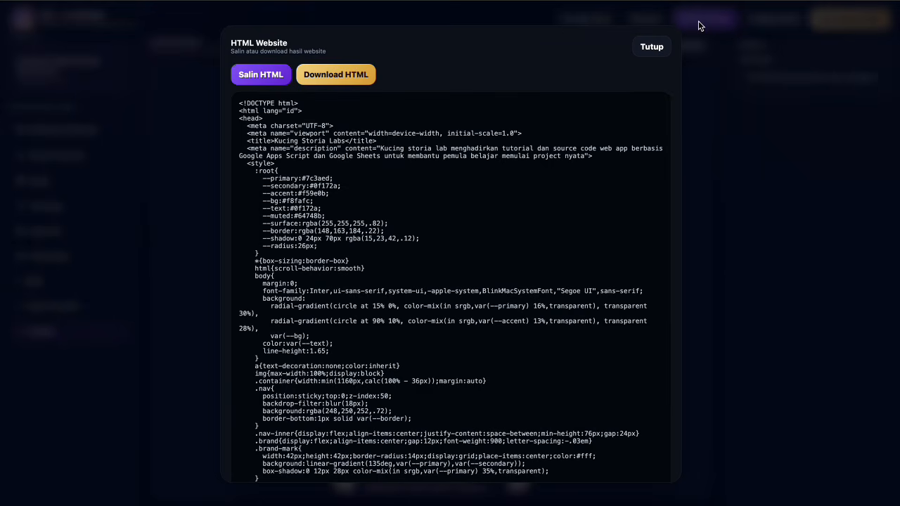
{"action": "scroll", "coordinate": [386, 267], "scroll_direction": "down", "scroll_amount": 1}
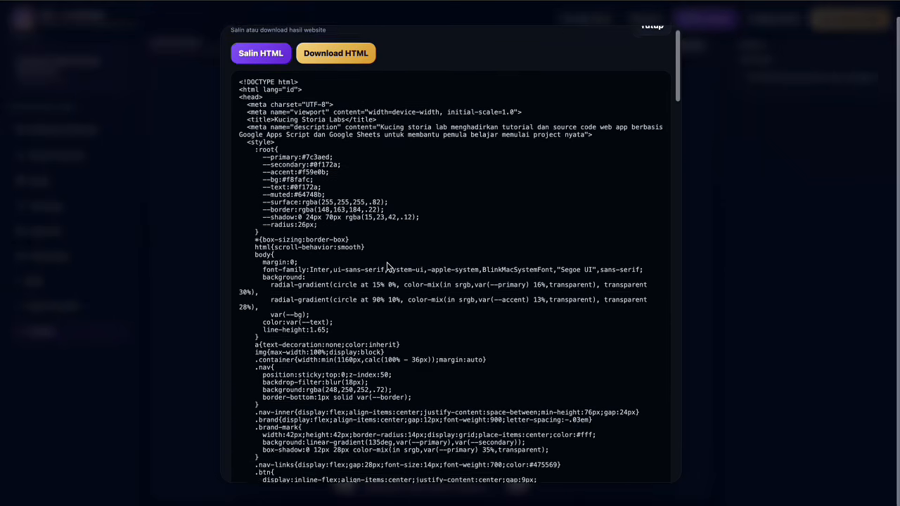
{"action": "scroll", "coordinate": [387, 266], "scroll_direction": "down", "scroll_amount": 5}
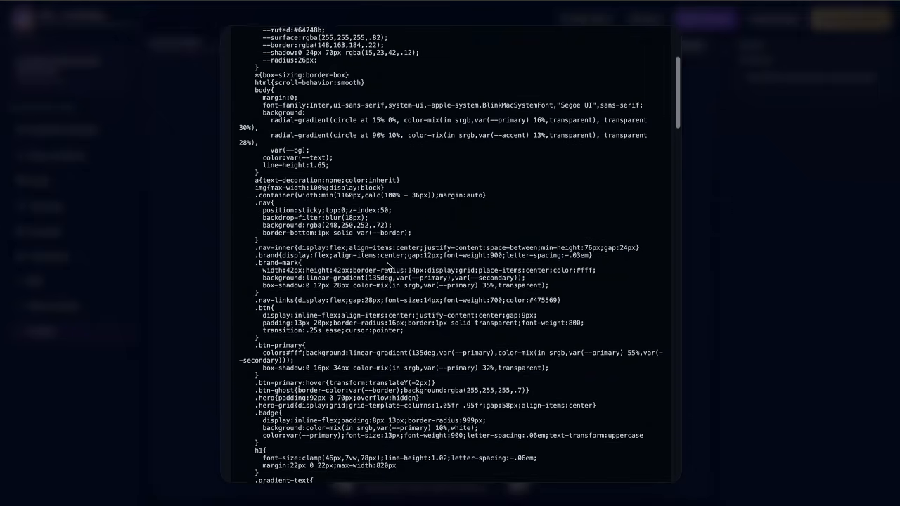
{"action": "scroll", "coordinate": [387, 265], "scroll_direction": "down", "scroll_amount": 3}
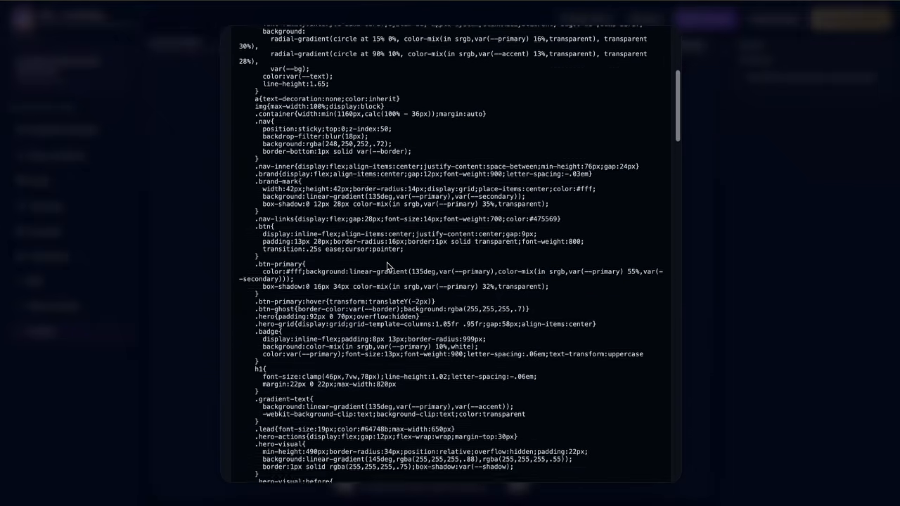
{"action": "scroll", "coordinate": [386, 266], "scroll_direction": "down", "scroll_amount": 2}
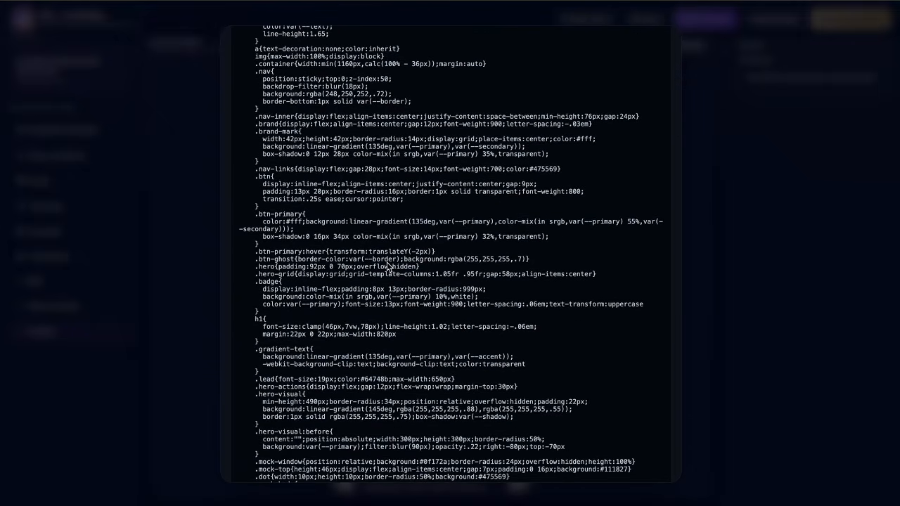
{"action": "scroll", "coordinate": [386, 265], "scroll_direction": "up", "scroll_amount": 10}
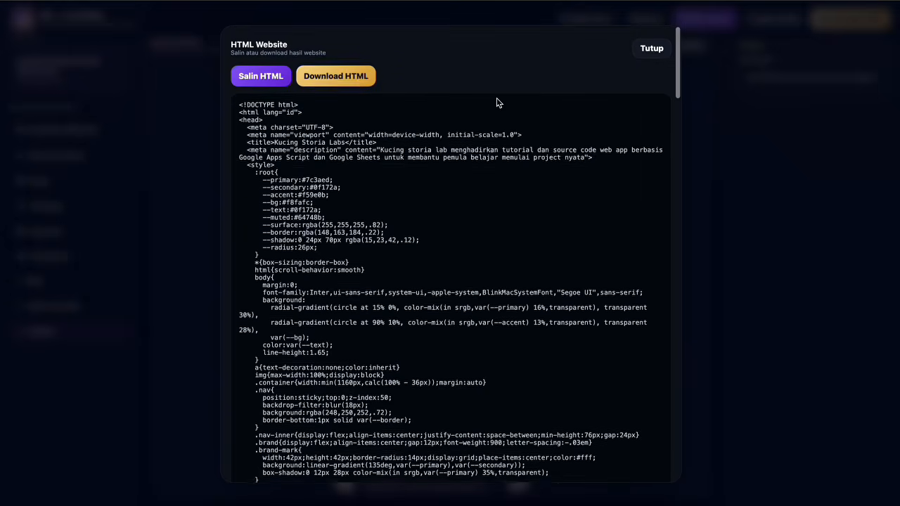
{"action": "left_click", "coordinate": [335, 76]}
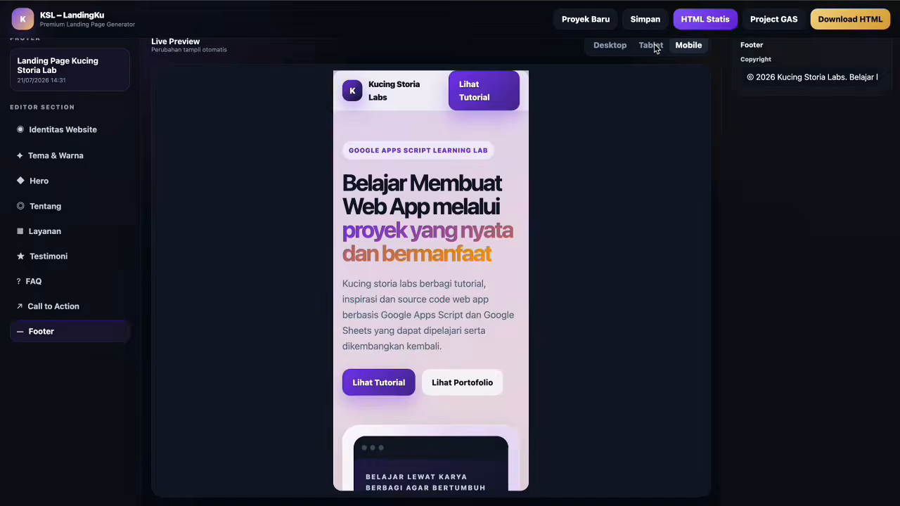
Close the HTML export and copy both the Code.gs and Index.html code from the Project GAS package.
{"action": "left_click", "coordinate": [653, 47]}
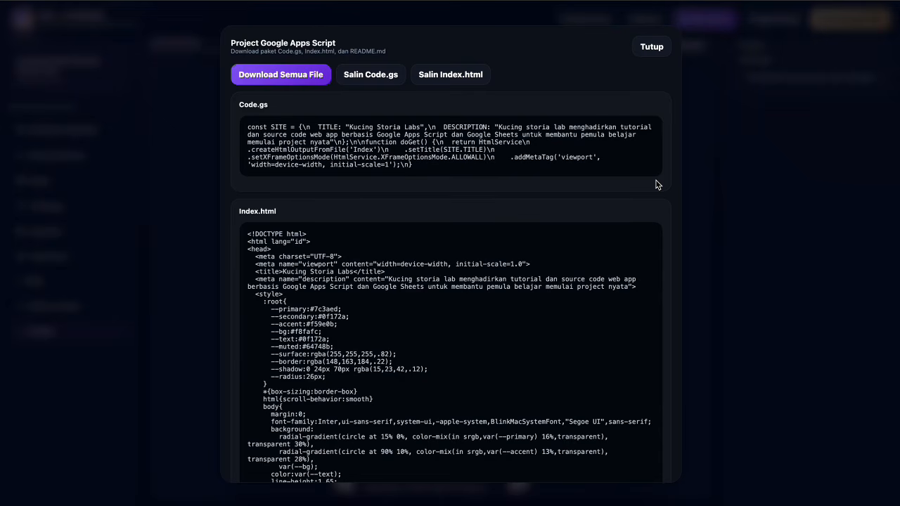
{"action": "left_click", "coordinate": [382, 83]}
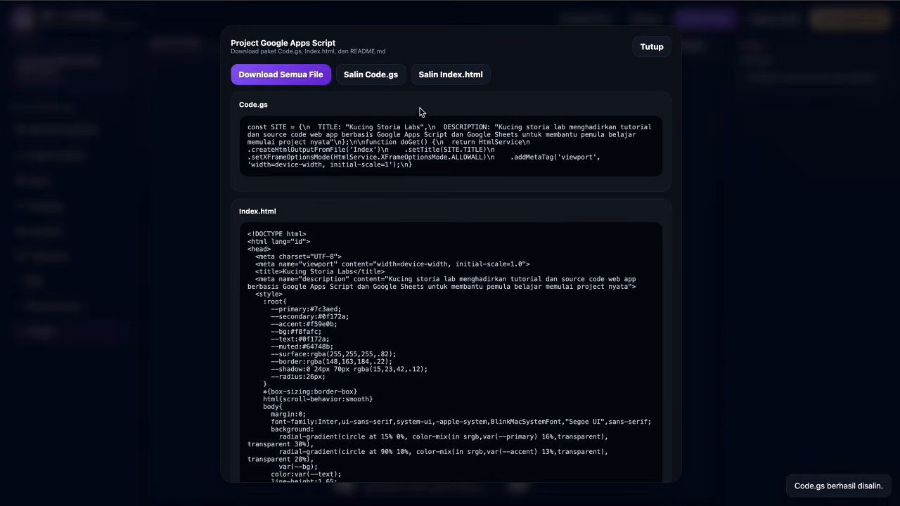
{"action": "left_click", "coordinate": [450, 74]}
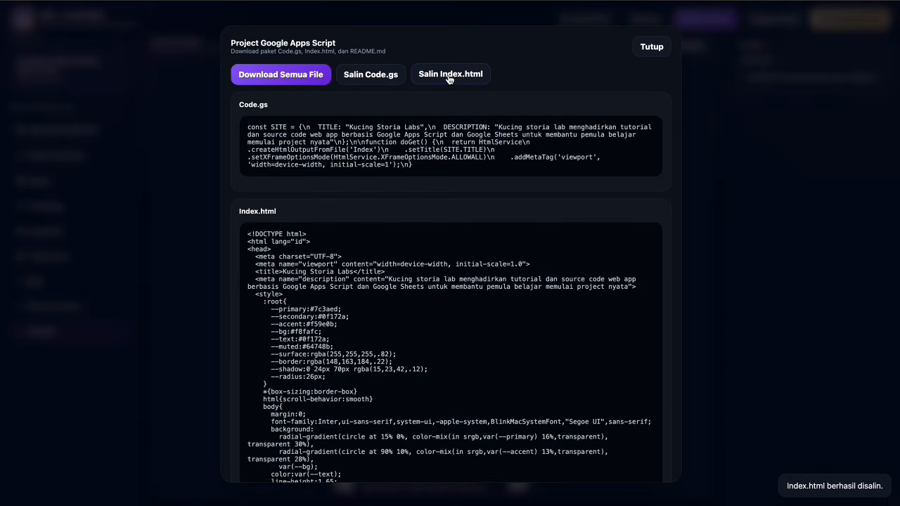
Scroll through the generated Index.html code to review it.
{"action": "scroll", "coordinate": [347, 201], "scroll_direction": "down", "scroll_amount": 1}
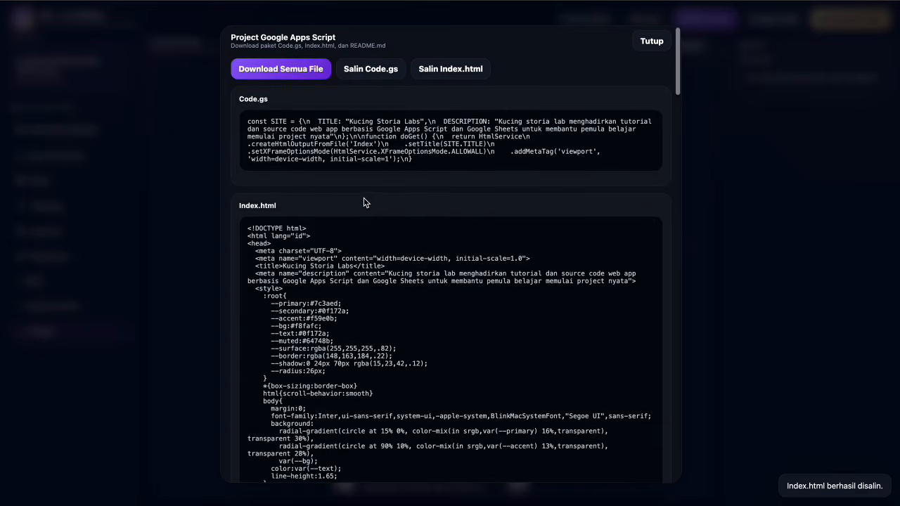
{"action": "scroll", "coordinate": [364, 251], "scroll_direction": "down", "scroll_amount": 10}
{"action": "scroll", "coordinate": [364, 251], "scroll_direction": "down", "scroll_amount": 5}
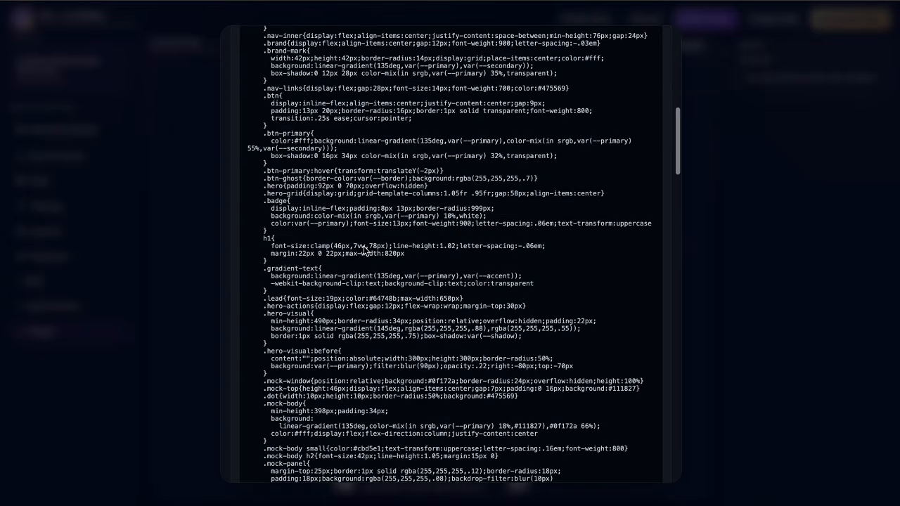
{"action": "scroll", "coordinate": [364, 250], "scroll_direction": "down", "scroll_amount": 3}
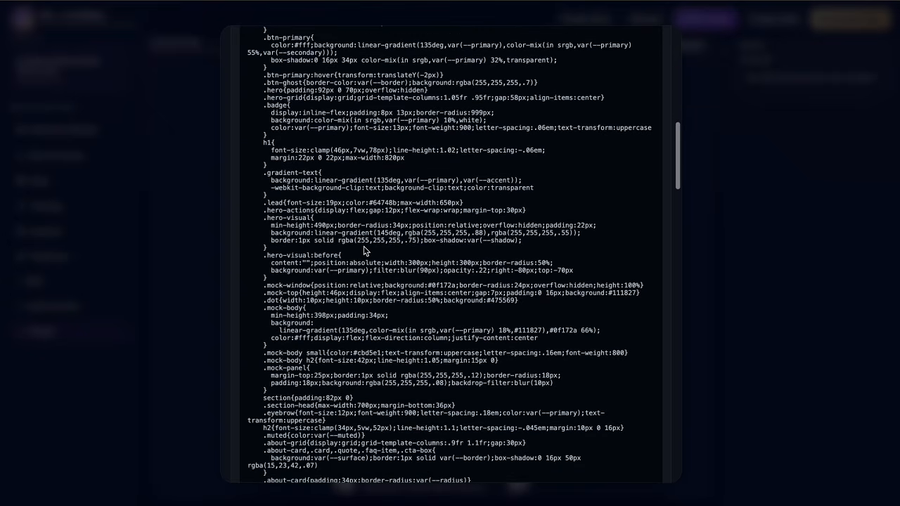
{"action": "scroll", "coordinate": [364, 250], "scroll_direction": "down", "scroll_amount": 4}
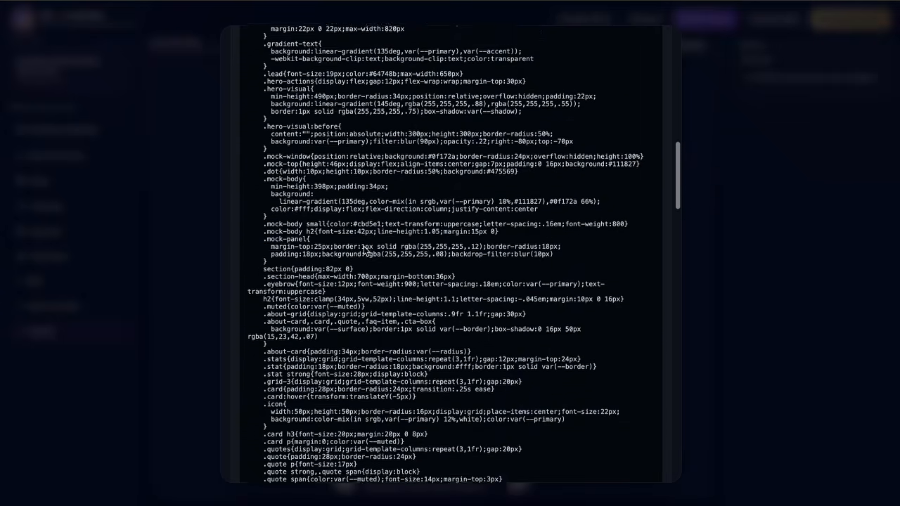
{"action": "scroll", "coordinate": [363, 246], "scroll_direction": "down", "scroll_amount": 6}
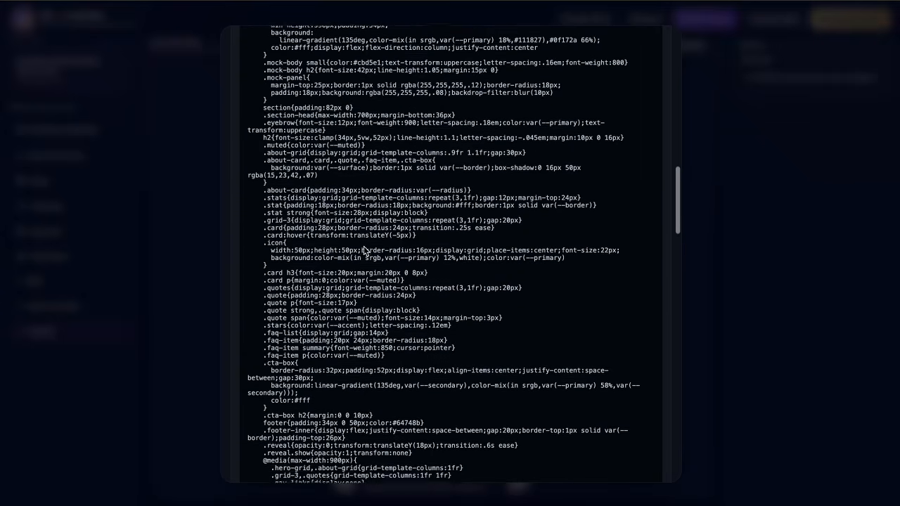
{"action": "scroll", "coordinate": [363, 246], "scroll_direction": "down", "scroll_amount": 5}
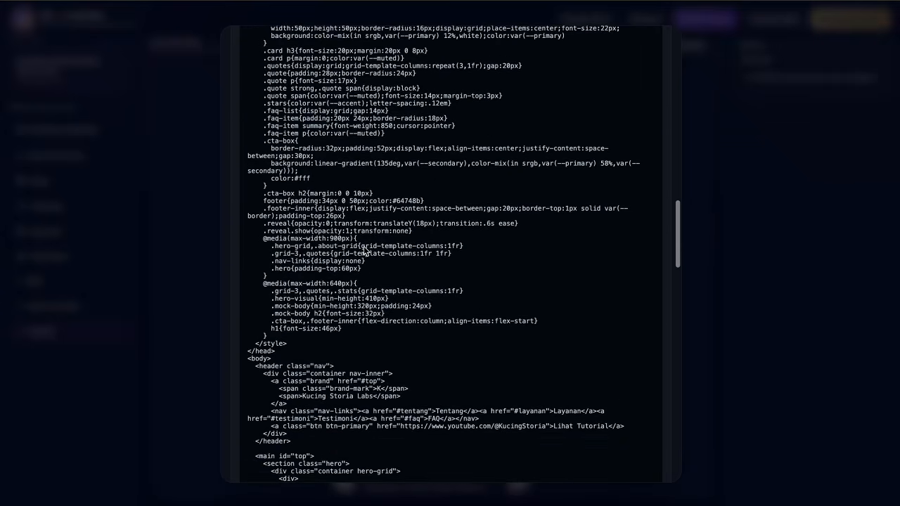
{"action": "scroll", "coordinate": [364, 250], "scroll_direction": "down", "scroll_amount": 5}
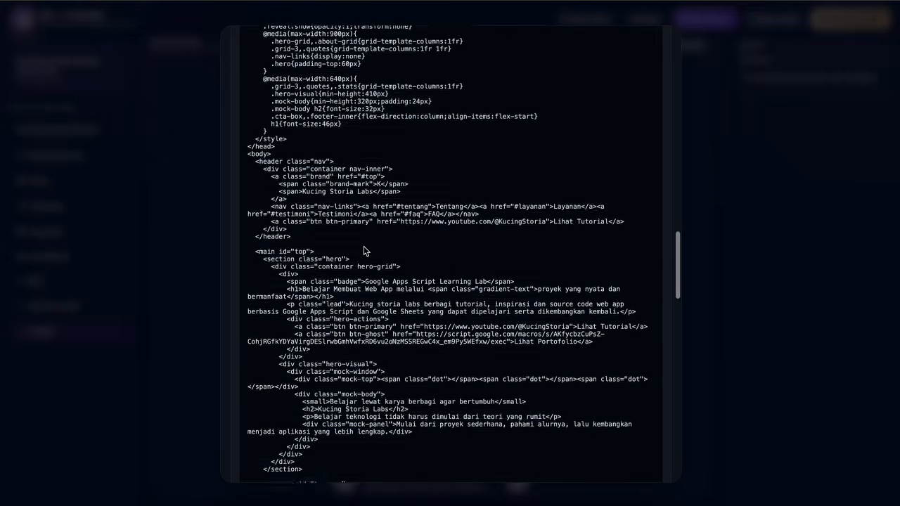
{"action": "scroll", "coordinate": [364, 250], "scroll_direction": "down", "scroll_amount": 6}
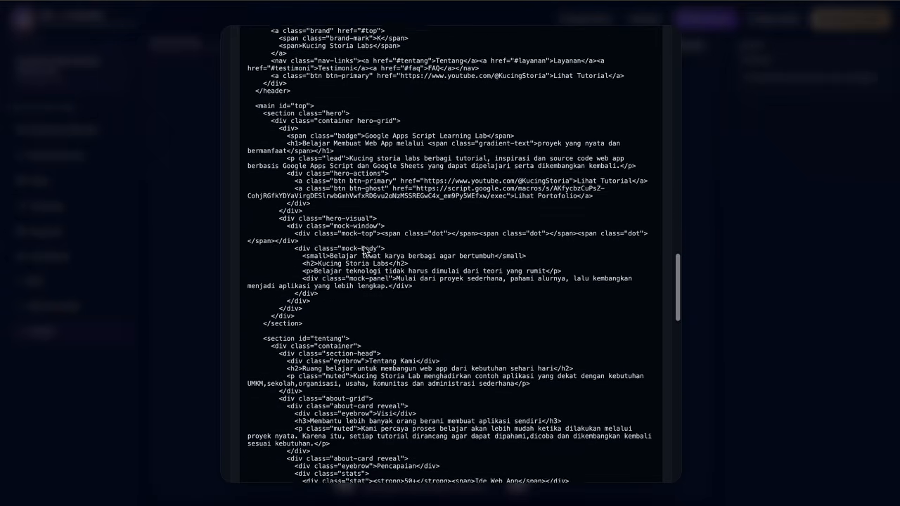
{"action": "scroll", "coordinate": [364, 251], "scroll_direction": "down", "scroll_amount": 8}
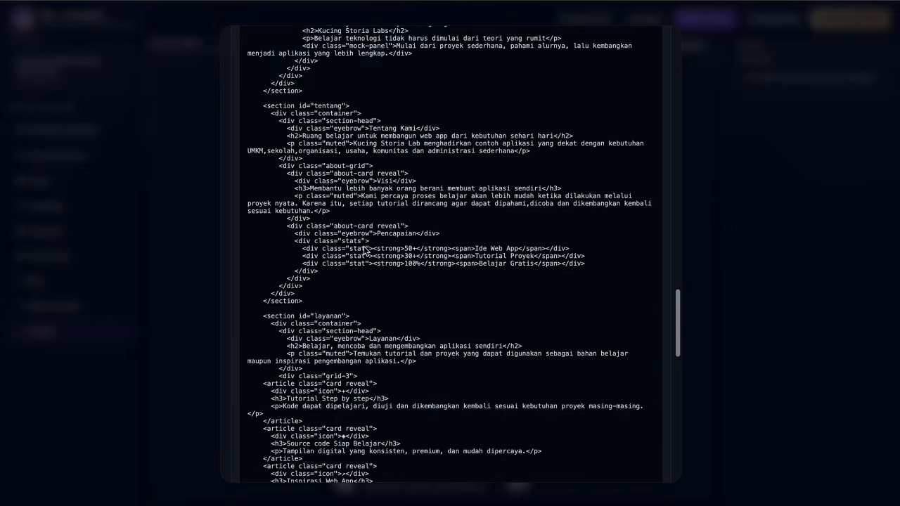
{"action": "scroll", "coordinate": [364, 250], "scroll_direction": "down", "scroll_amount": 8}
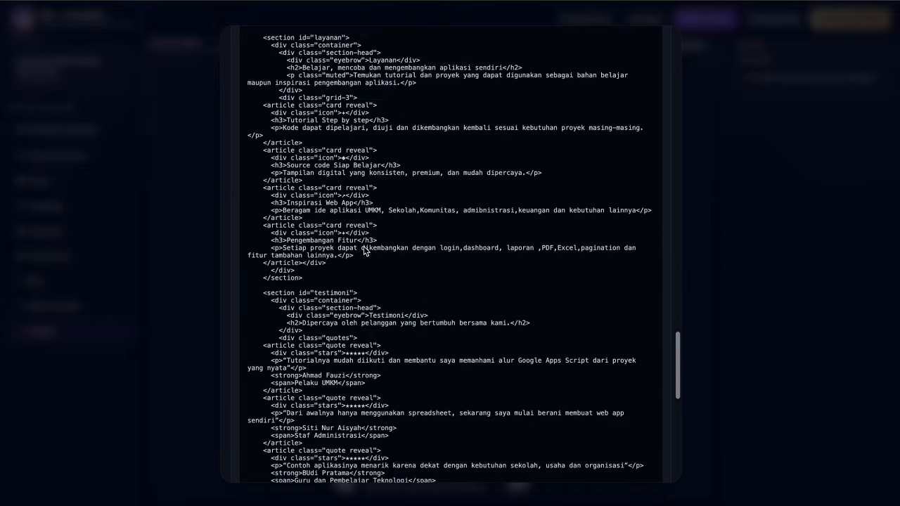
{"action": "scroll", "coordinate": [364, 251], "scroll_direction": "down", "scroll_amount": 8}
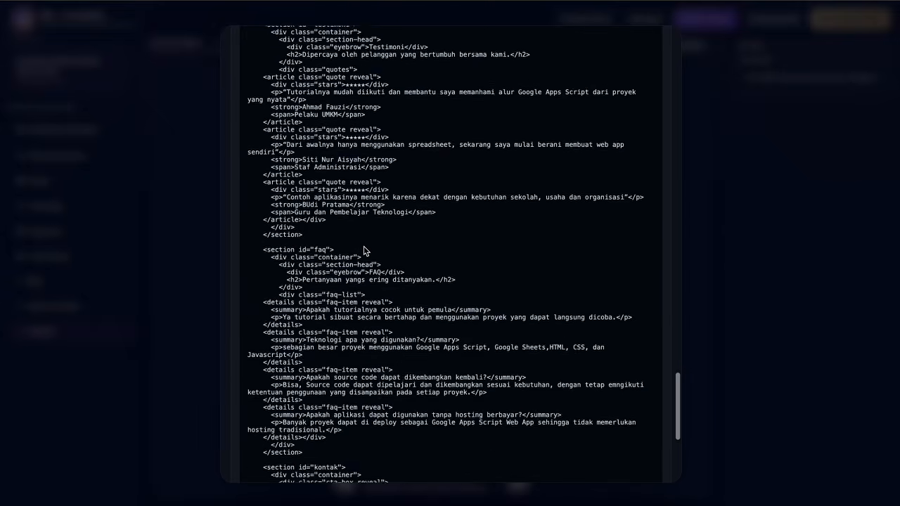
{"action": "scroll", "coordinate": [364, 251], "scroll_direction": "down", "scroll_amount": 1}
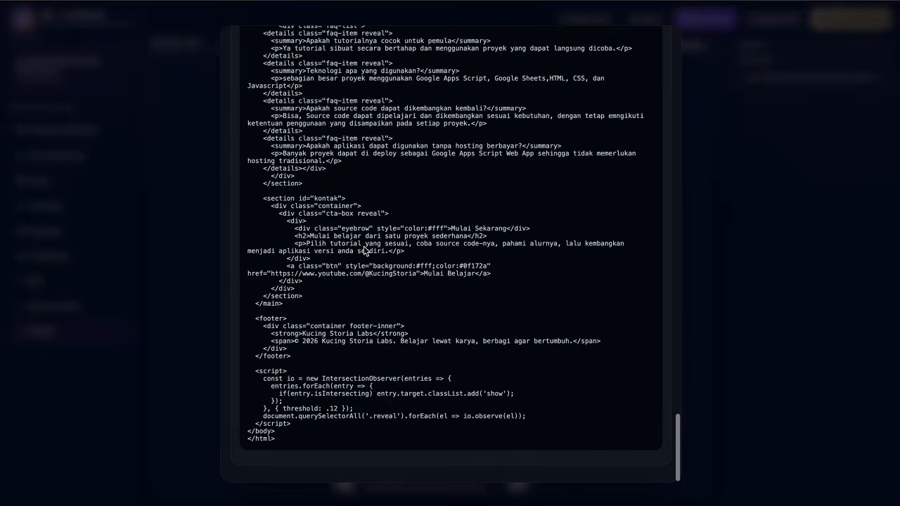
{"action": "scroll", "coordinate": [364, 251], "scroll_direction": "up", "scroll_amount": 8}
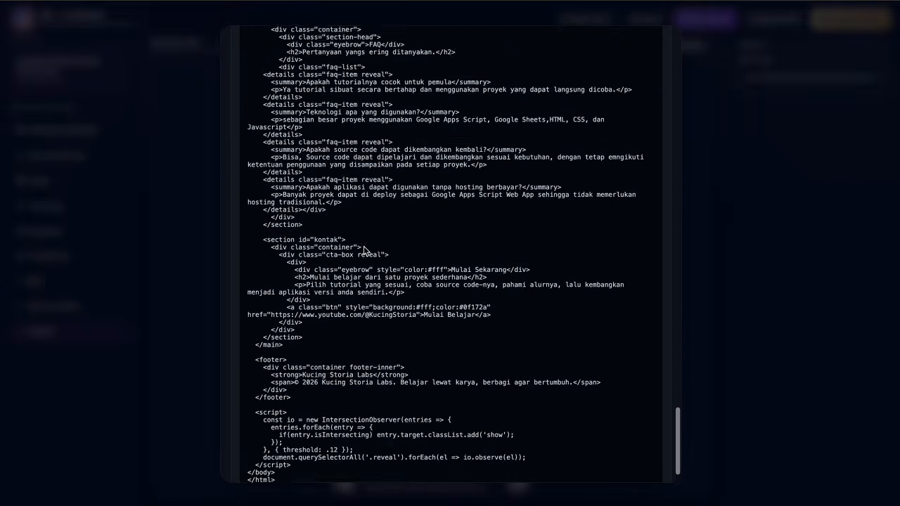
{"action": "scroll", "coordinate": [364, 251], "scroll_direction": "up", "scroll_amount": 18}
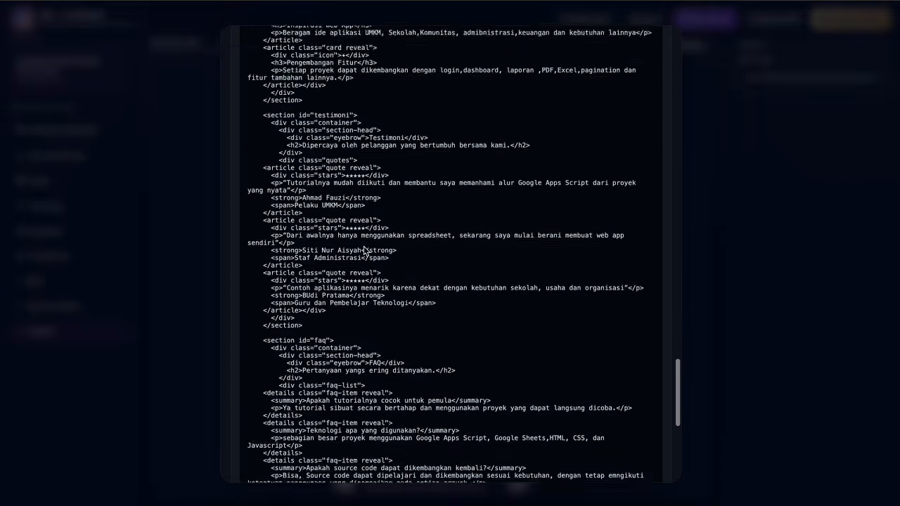
{"action": "scroll", "coordinate": [364, 251], "scroll_direction": "up", "scroll_amount": 6}
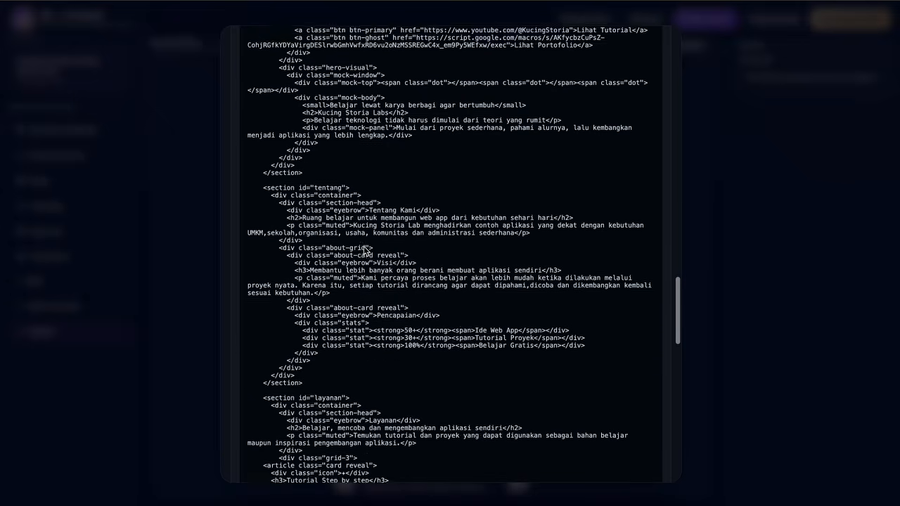
{"action": "scroll", "coordinate": [364, 251], "scroll_direction": "up", "scroll_amount": 13}
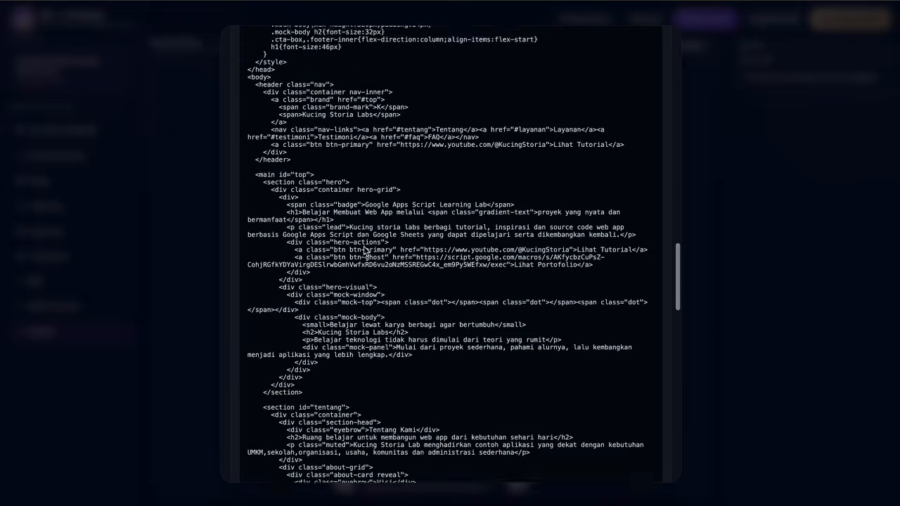
{"action": "scroll", "coordinate": [364, 251], "scroll_direction": "up", "scroll_amount": 20}
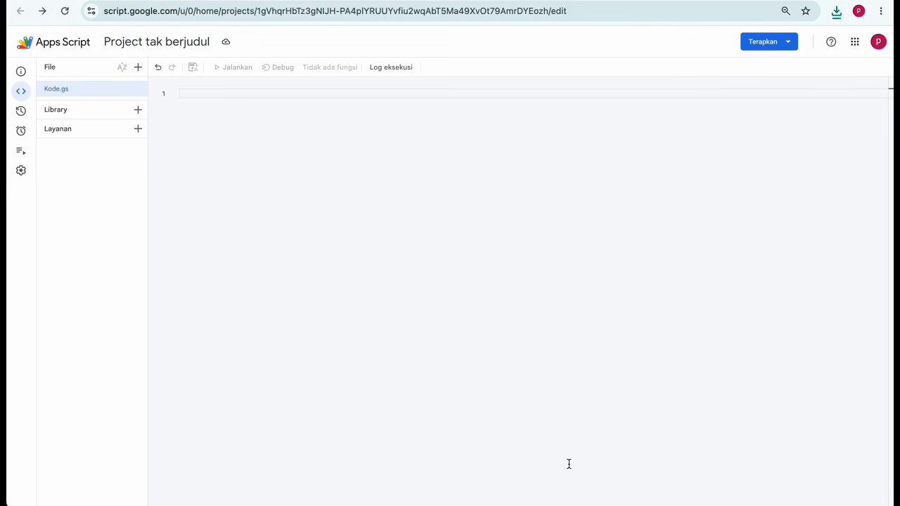
Paste the 12-line Code (1).gs script into the project's Kode.gs and save the project.
{"action": "key", "text": "ctrl+Up"}
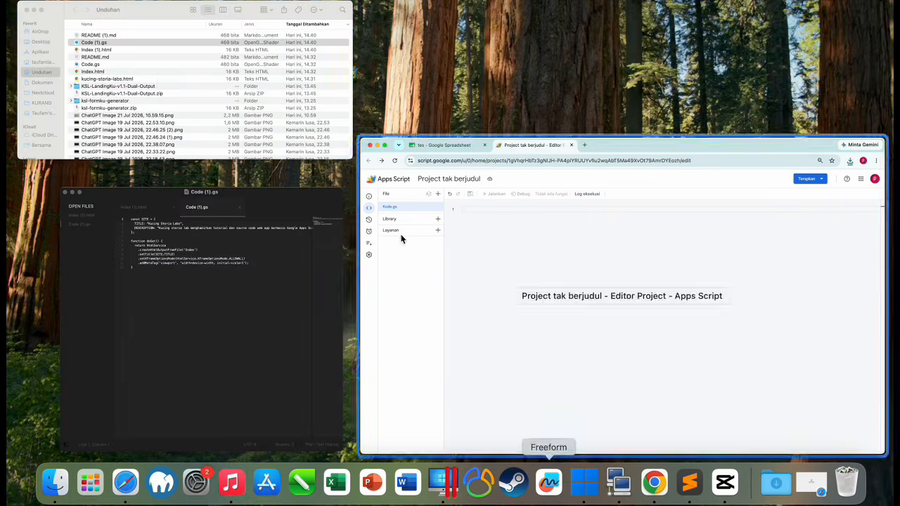
{"action": "left_click", "coordinate": [250, 289]}
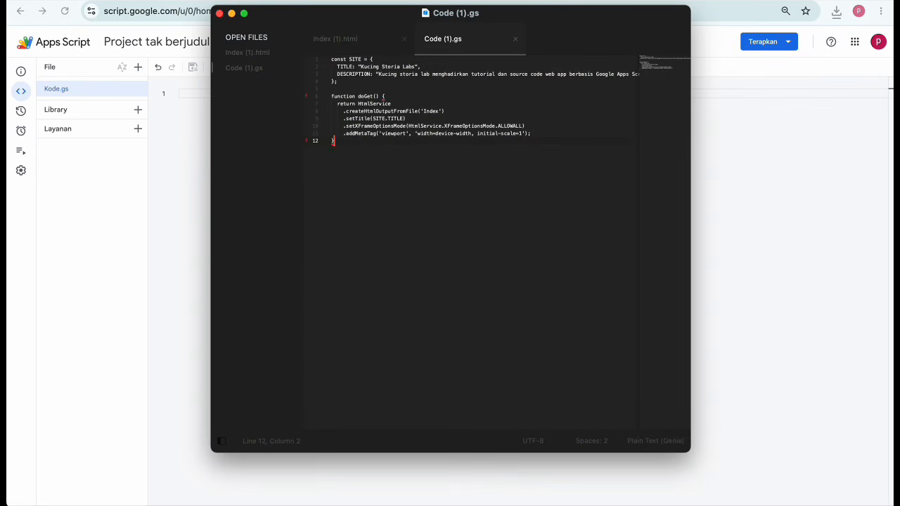
{"action": "key", "text": "super+a"}
{"action": "left_click", "coordinate": [179, 143]}
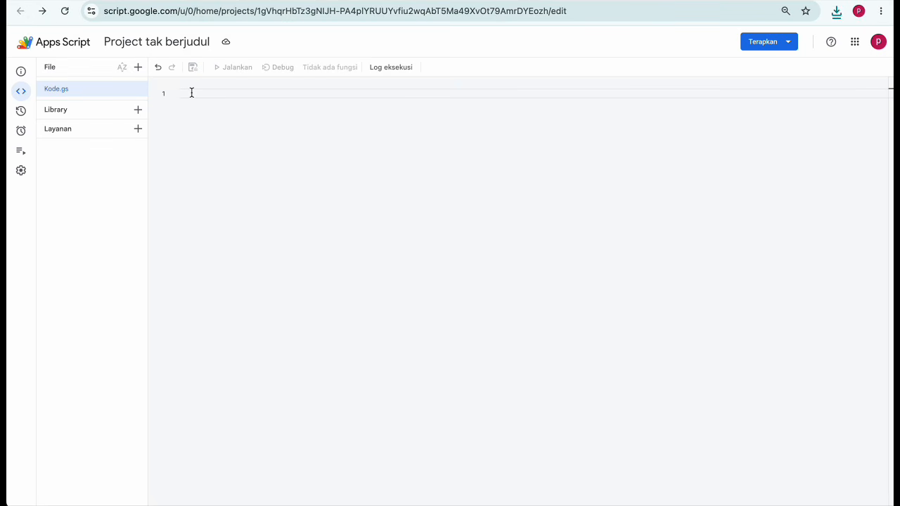
{"action": "type", "text": "const SITE = {   TITLE: \"Kucing Storia Labs\",   DESCRIPTION: \"Kucing storia lab menghadirkan tutorial dan source code web app berbasis Google Apps Script dan Google Sheets untuk membantu pemula belajar memulai project nyata\" };  function doGet() {   return HtmlService     .createHtmlOutputFromFile('Index')     .setTitle(SITE.TITLE)     .setXFrameOptionsMode(HtmlService.XFrameOptionsMode.ALLOWALL)     .addMetaTag('viewport', 'width=device-width, initial-scale=1'); }"}
{"action": "key", "text": "super+s"}
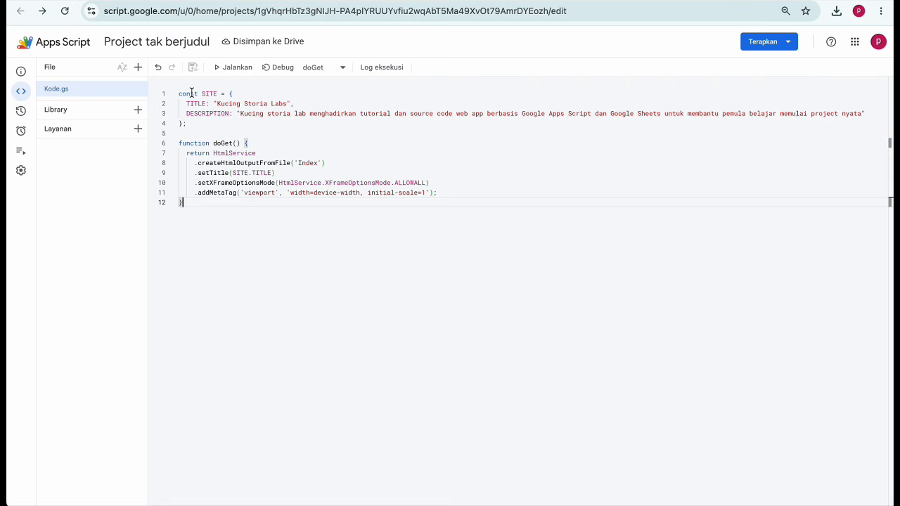
Add a new HTML file named Index to the Apps Script project.
{"action": "left_click", "coordinate": [138, 67]}
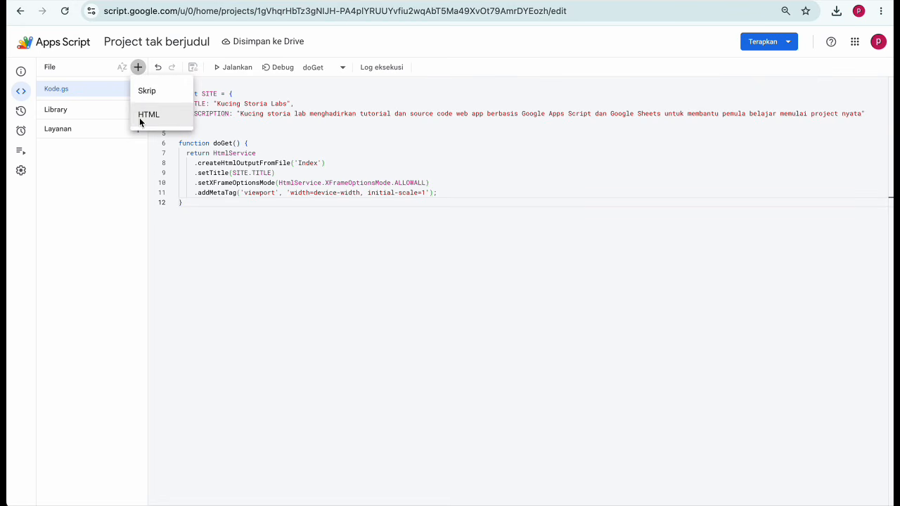
{"action": "left_click", "coordinate": [140, 121]}
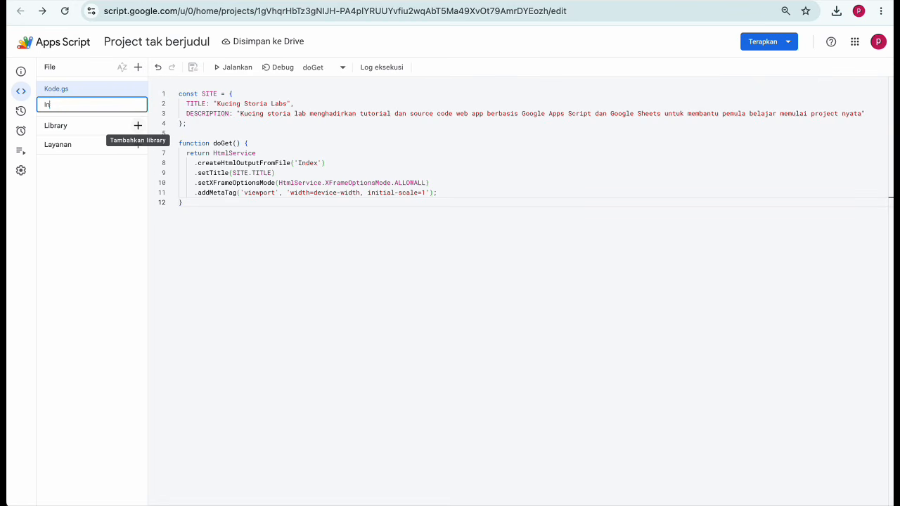
{"action": "key", "text": "Return"}
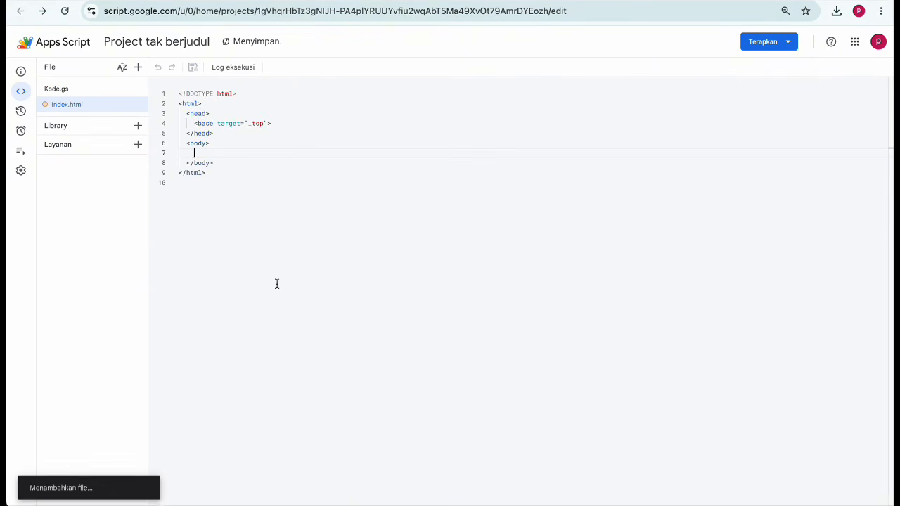
Replace the default Index.html template with the exported Index (1).html landing page code.
{"action": "key", "text": "ctrl+Up"}
{"action": "left_click", "coordinate": [235, 270]}
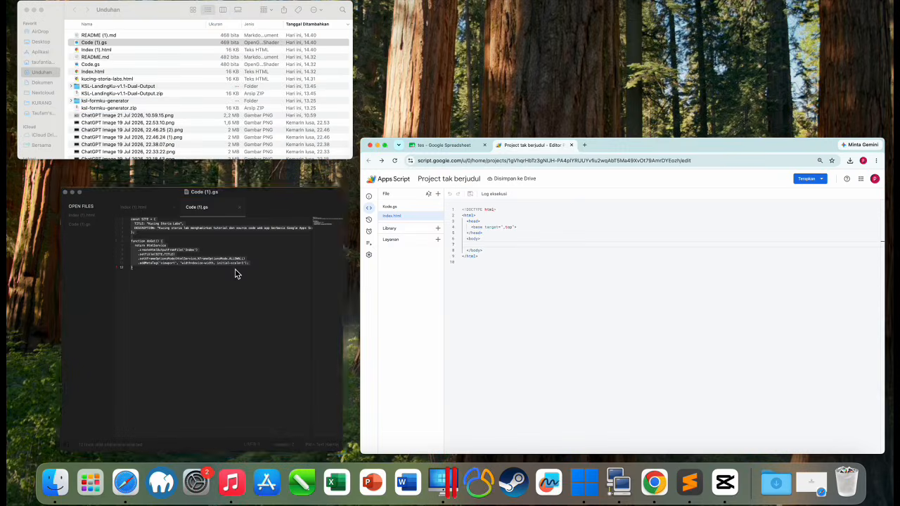
{"action": "left_click", "coordinate": [345, 39]}
{"action": "key", "text": "super+a"}
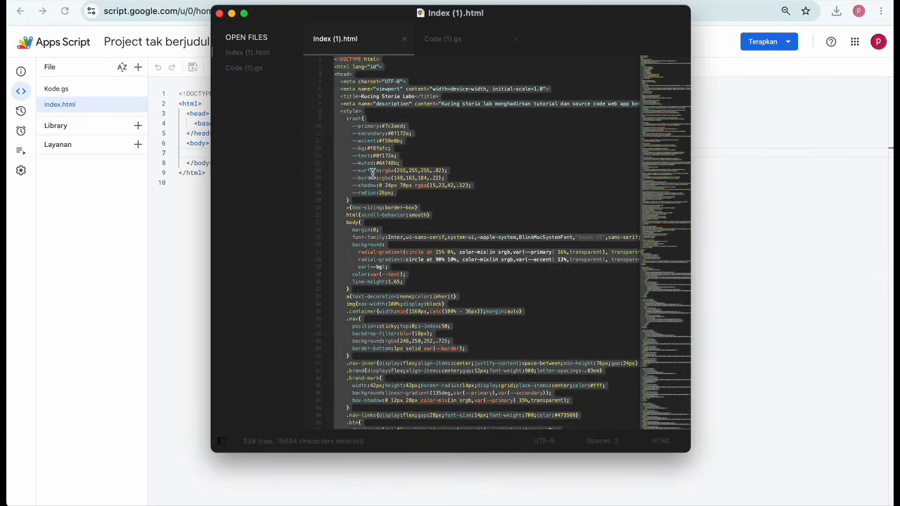
{"action": "left_click", "coordinate": [178, 207]}
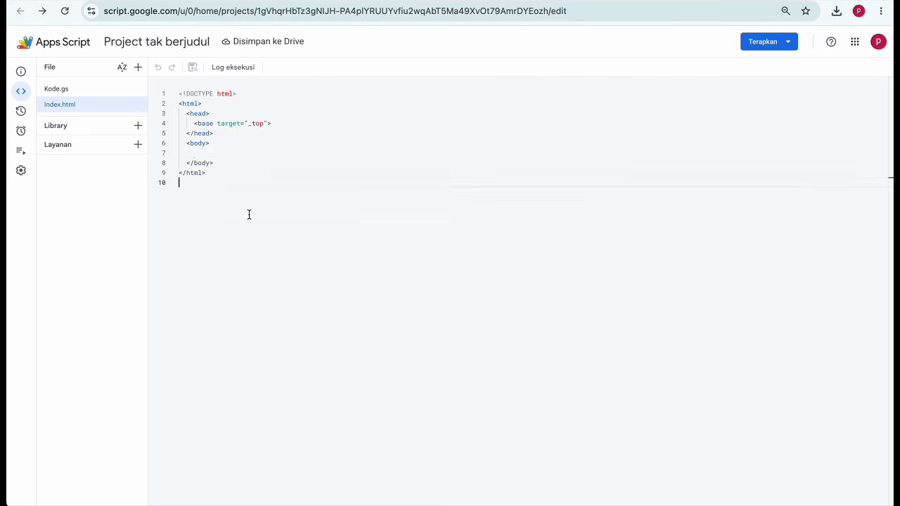
{"action": "key", "text": "super+a"}
{"action": "key", "text": "super+v"}
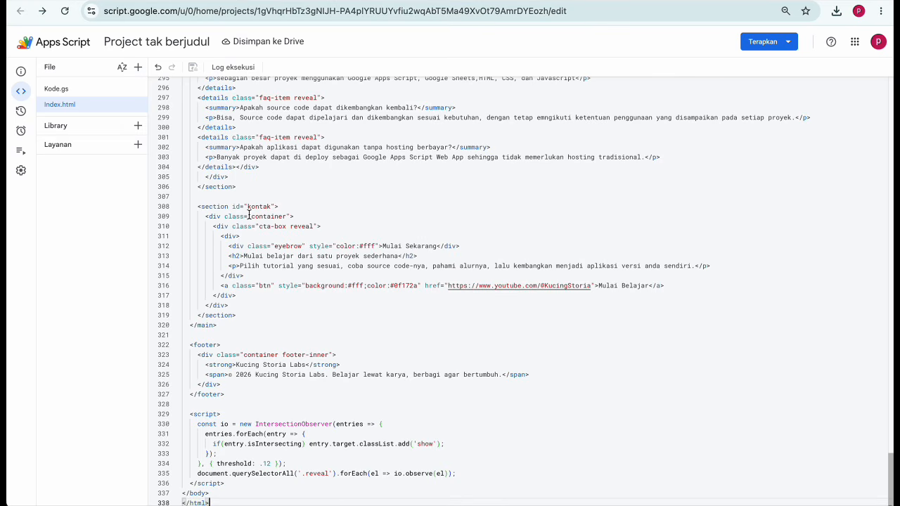
Create a new Aplikasi web deployment with access set to Siapa saja, then open its URL.
{"action": "left_click", "coordinate": [763, 44]}
{"action": "left_click", "coordinate": [764, 71]}
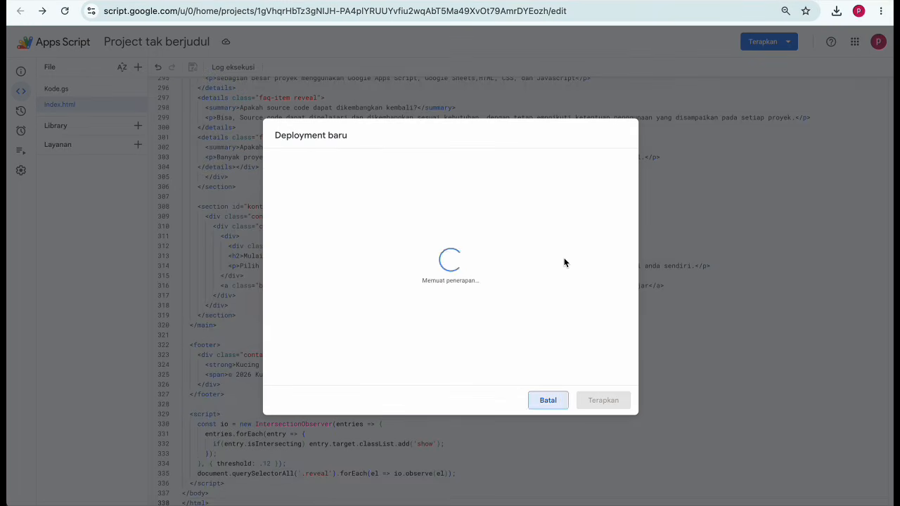
{"action": "left_click", "coordinate": [350, 160]}
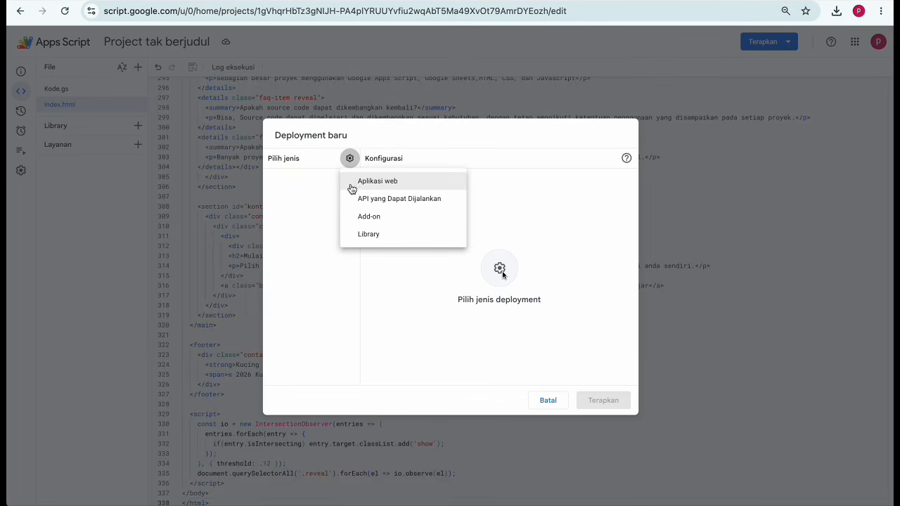
{"action": "left_click", "coordinate": [376, 181]}
{"action": "left_click", "coordinate": [532, 313]}
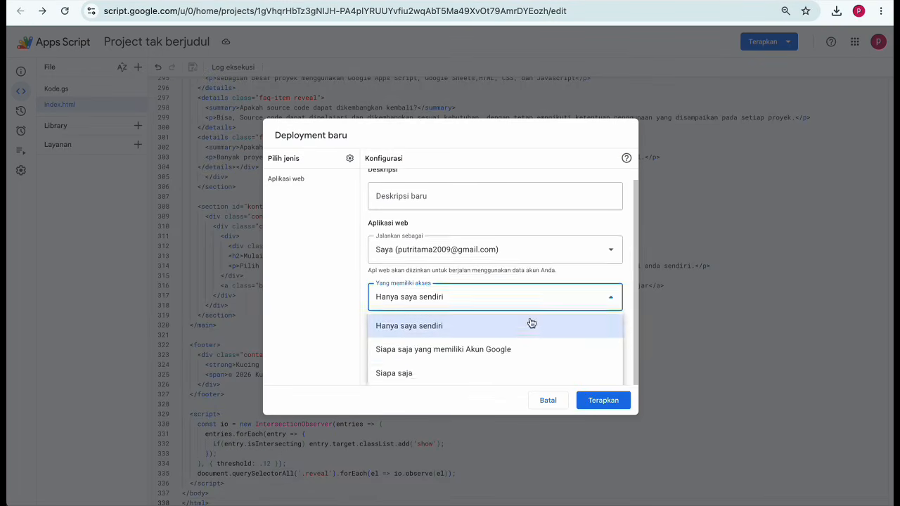
{"action": "left_click", "coordinate": [519, 372]}
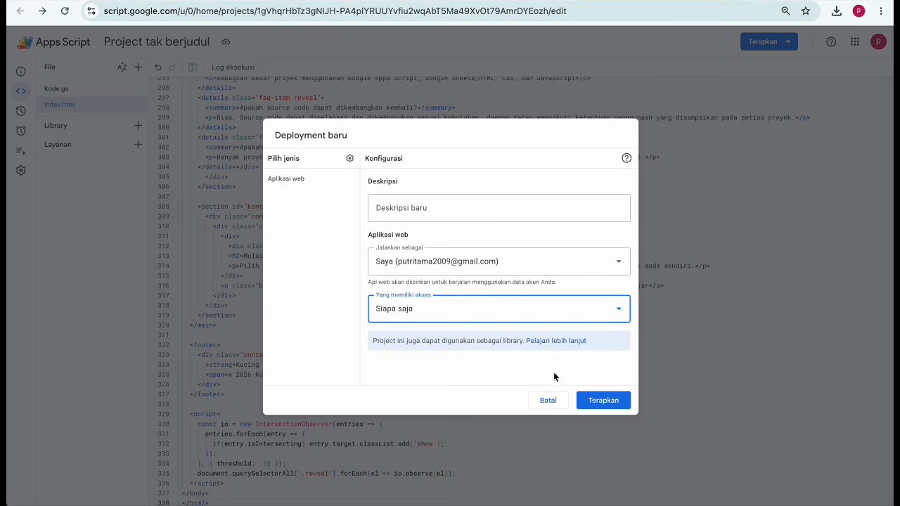
{"action": "left_click", "coordinate": [602, 400]}
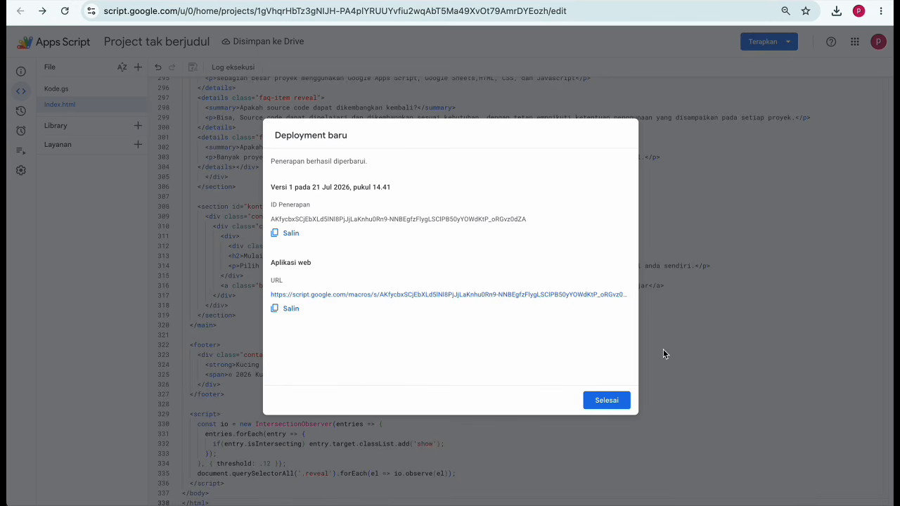
{"action": "left_click", "coordinate": [560, 294]}
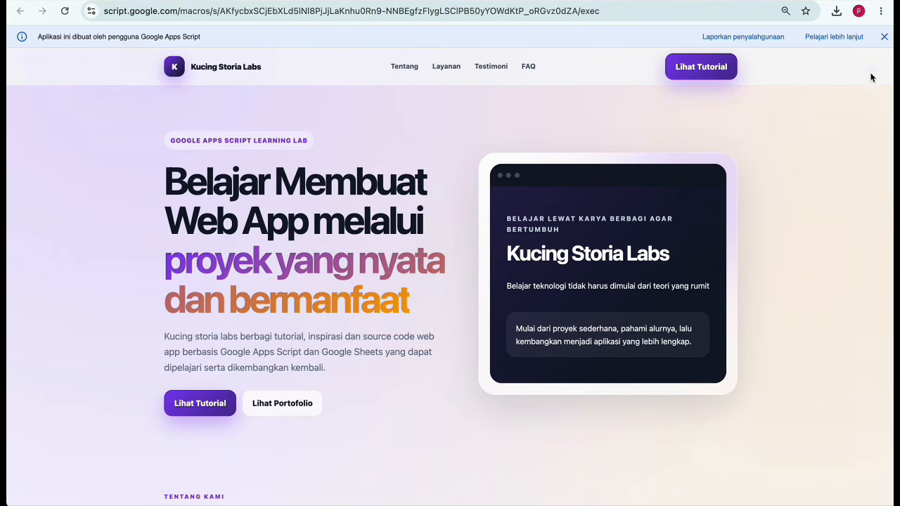
Dismiss the Apps Script notice and scroll through the live landing page.
{"action": "left_click", "coordinate": [884, 39]}
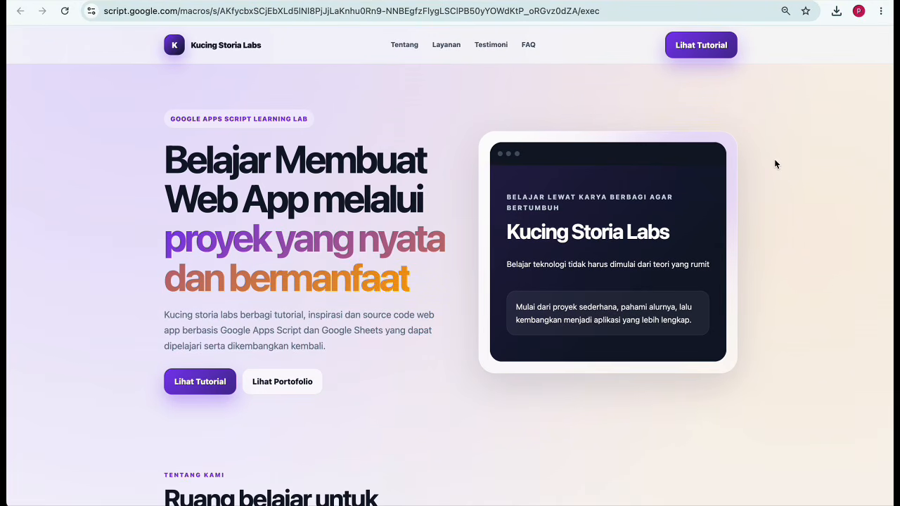
{"action": "scroll", "coordinate": [775, 164], "scroll_direction": "down", "scroll_amount": 2}
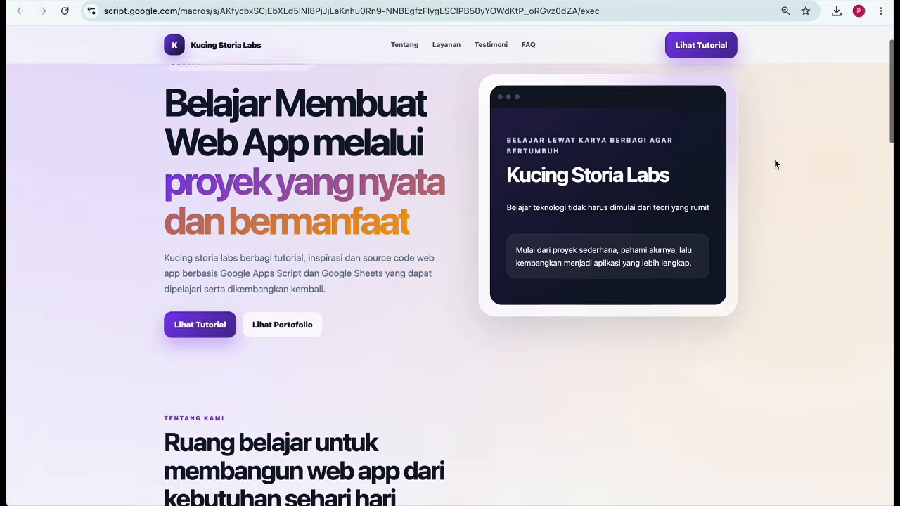
{"action": "scroll", "coordinate": [776, 164], "scroll_direction": "down", "scroll_amount": 5}
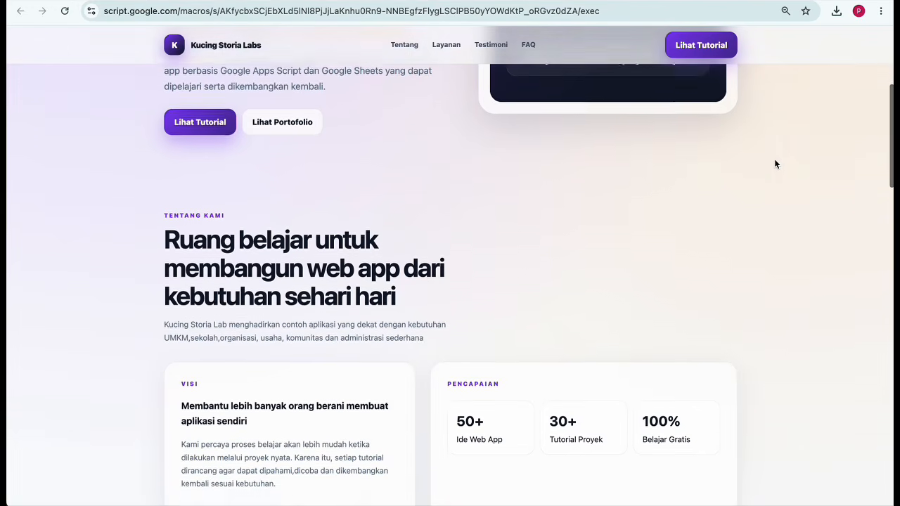
{"action": "scroll", "coordinate": [776, 164], "scroll_direction": "down", "scroll_amount": 4}
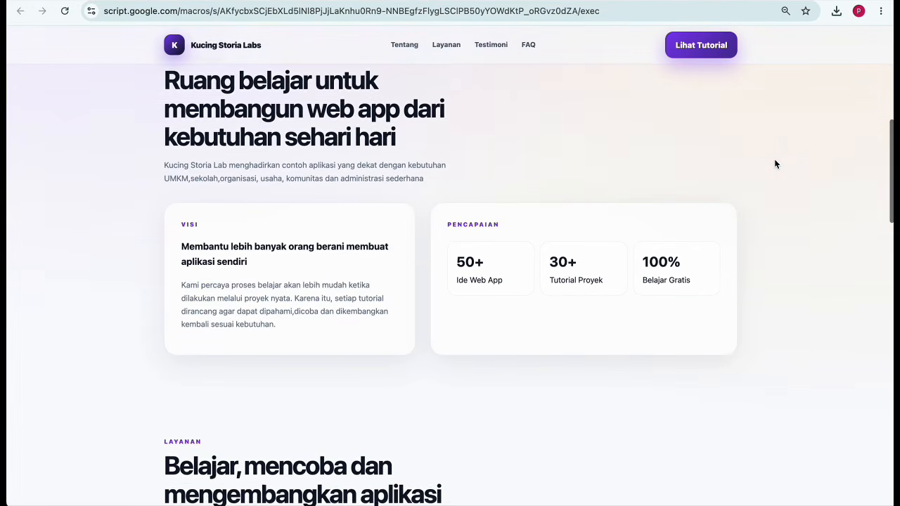
{"action": "scroll", "coordinate": [775, 164], "scroll_direction": "down", "scroll_amount": 5}
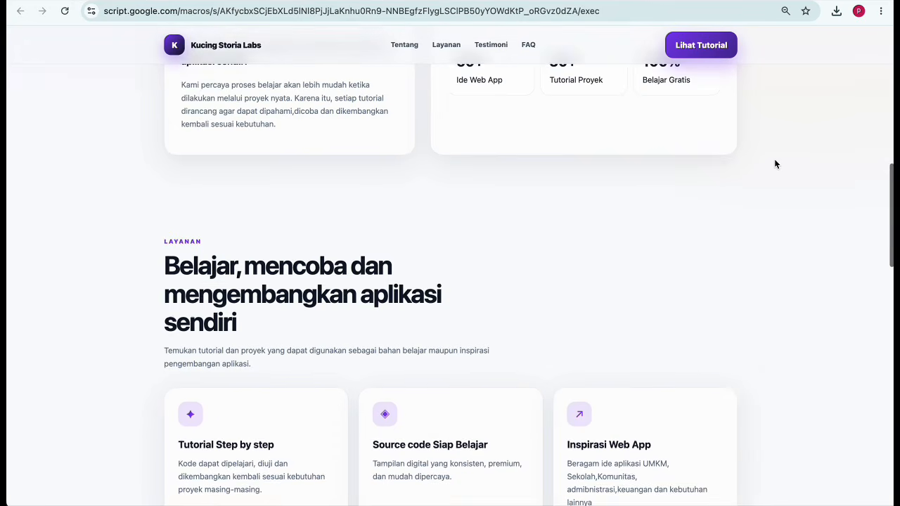
{"action": "scroll", "coordinate": [775, 163], "scroll_direction": "down", "scroll_amount": 5}
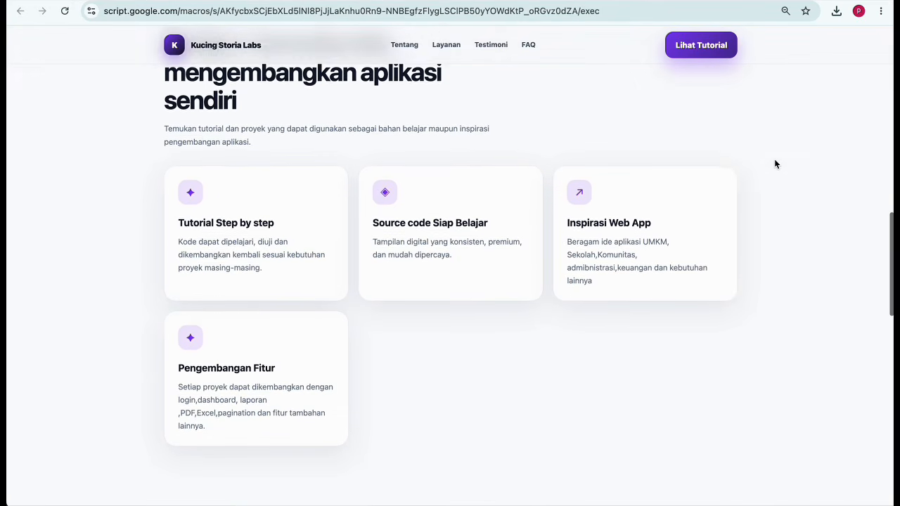
{"action": "scroll", "coordinate": [776, 164], "scroll_direction": "down", "scroll_amount": 6}
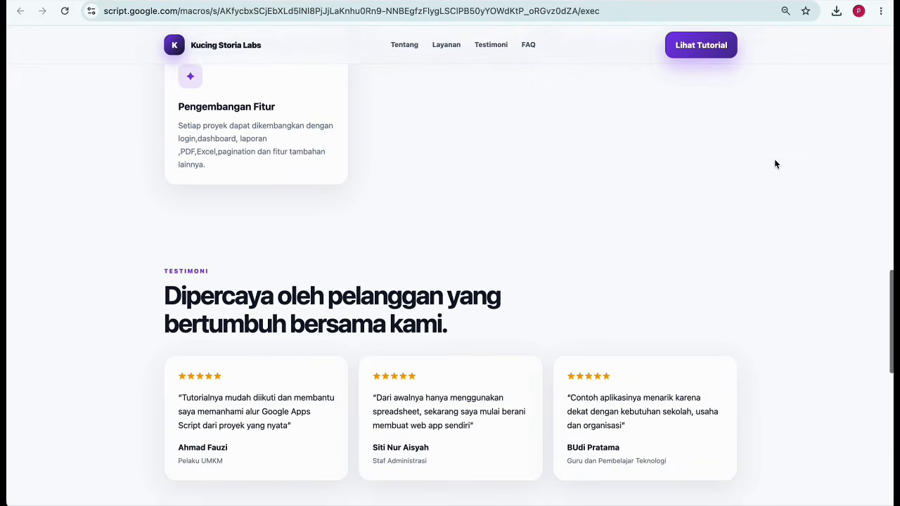
{"action": "scroll", "coordinate": [775, 164], "scroll_direction": "down", "scroll_amount": 7}
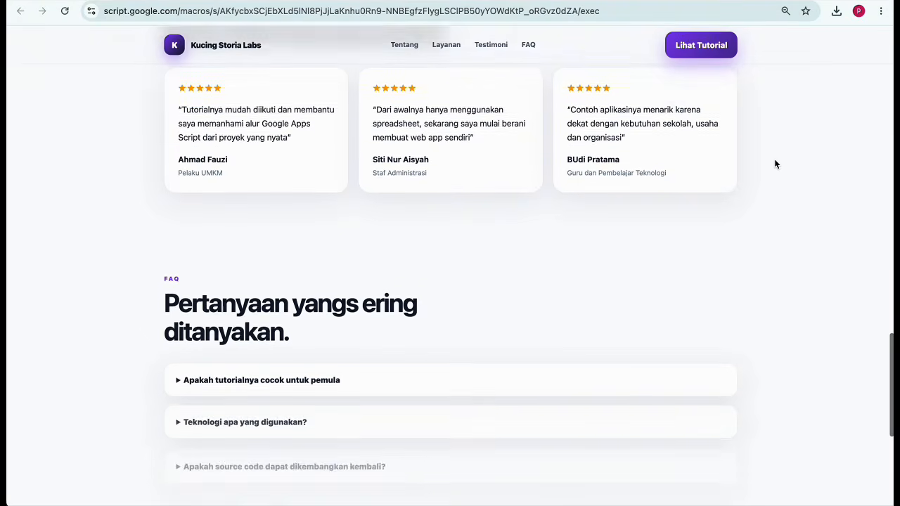
{"action": "scroll", "coordinate": [775, 164], "scroll_direction": "down", "scroll_amount": 7}
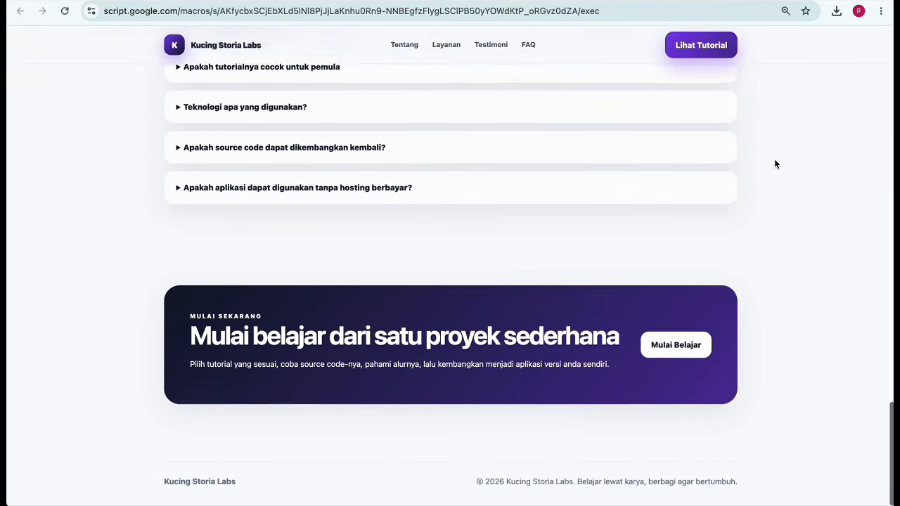
{"action": "scroll", "coordinate": [775, 164], "scroll_direction": "up", "scroll_amount": 20}
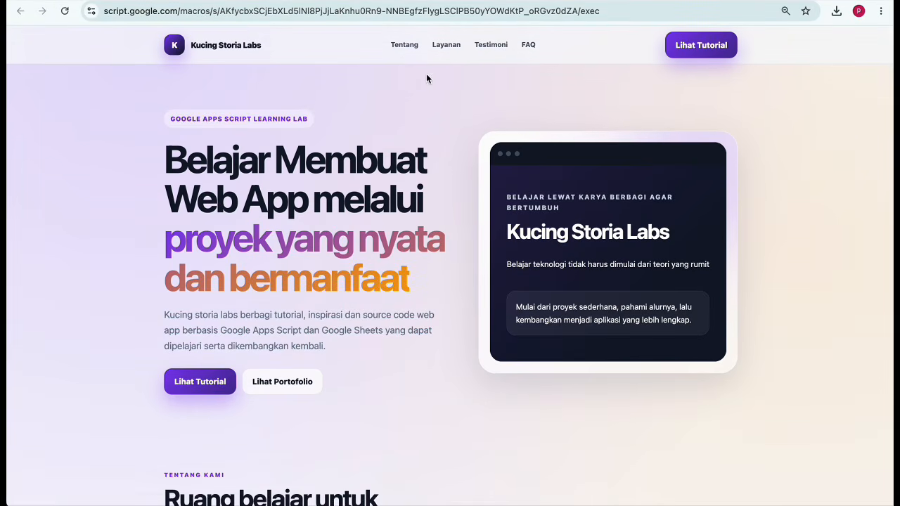
Jump to the Tentang, Layanan, Testimoni and FAQ sections, then follow the Lihat Tutorial link.
{"action": "left_click", "coordinate": [405, 50]}
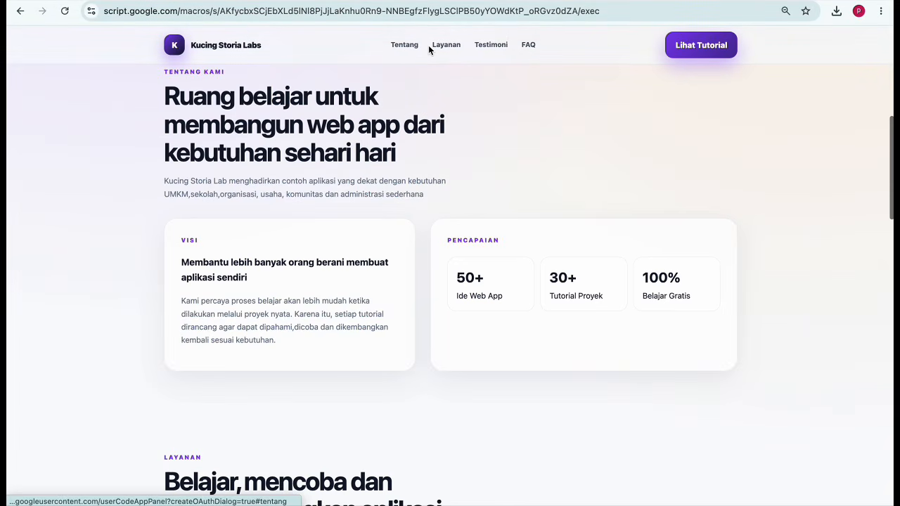
{"action": "left_click", "coordinate": [445, 46]}
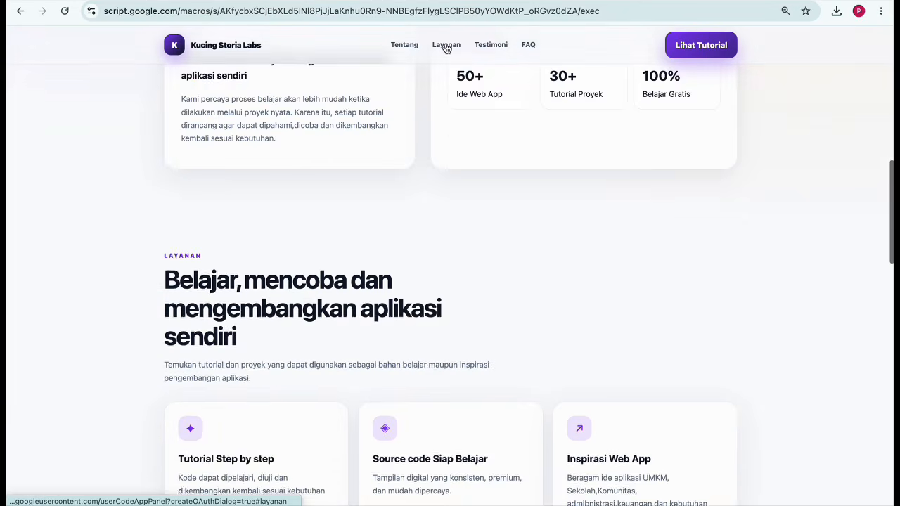
{"action": "left_click", "coordinate": [489, 46]}
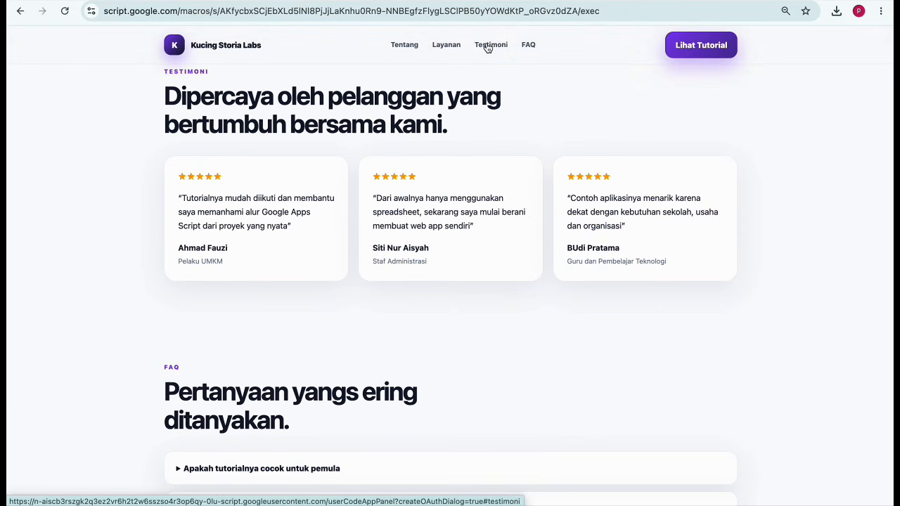
{"action": "left_click", "coordinate": [527, 44]}
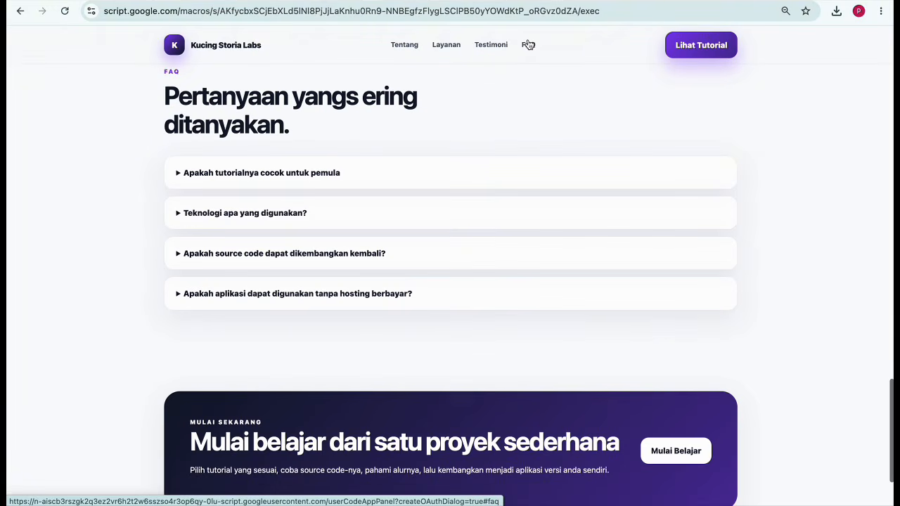
{"action": "left_click", "coordinate": [692, 45]}
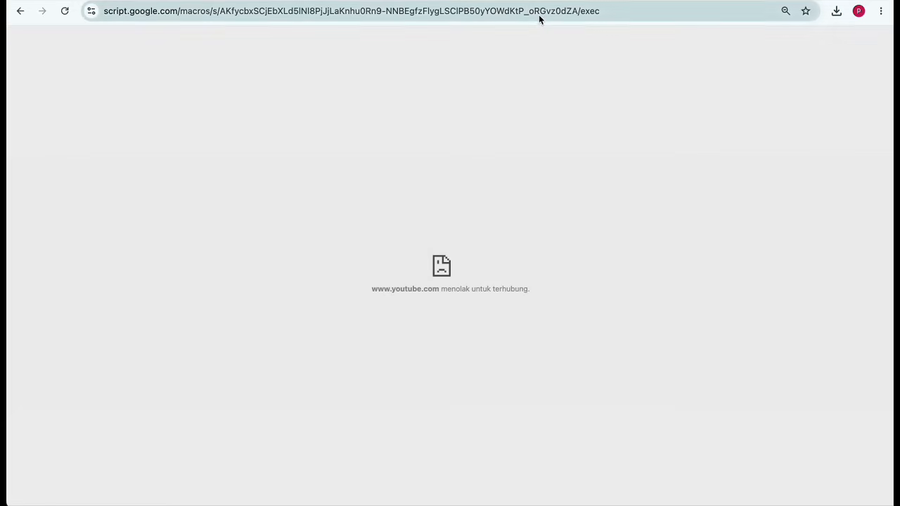